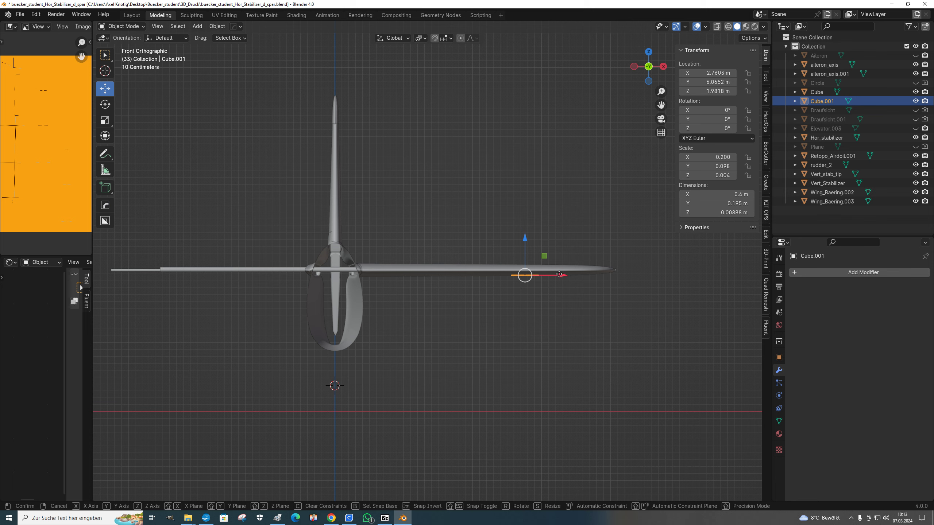
- Move the thin plate Cube.001 along X toward the fuselage, to an X location of about 0.588 m
drag(562, 276, 410, 272)
scroll(409, 275, up, 5)
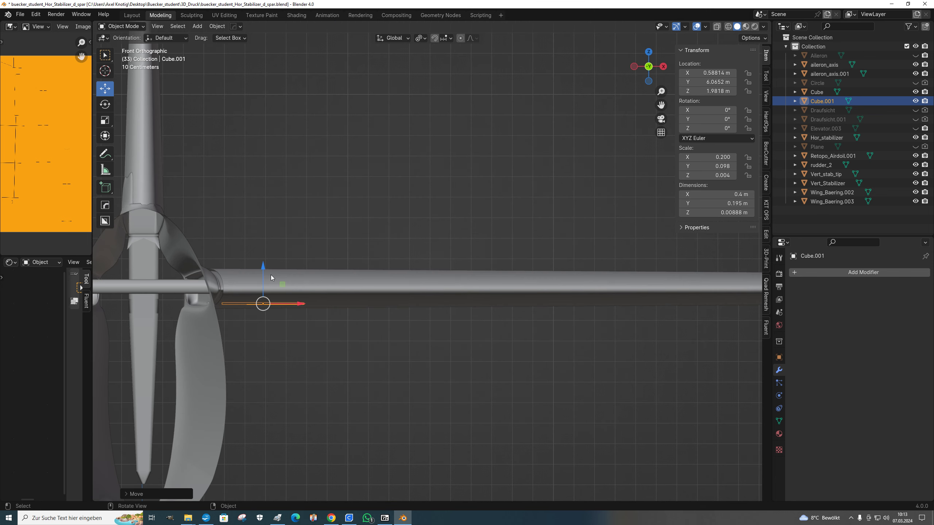
middle_drag(271, 275, 330, 268)
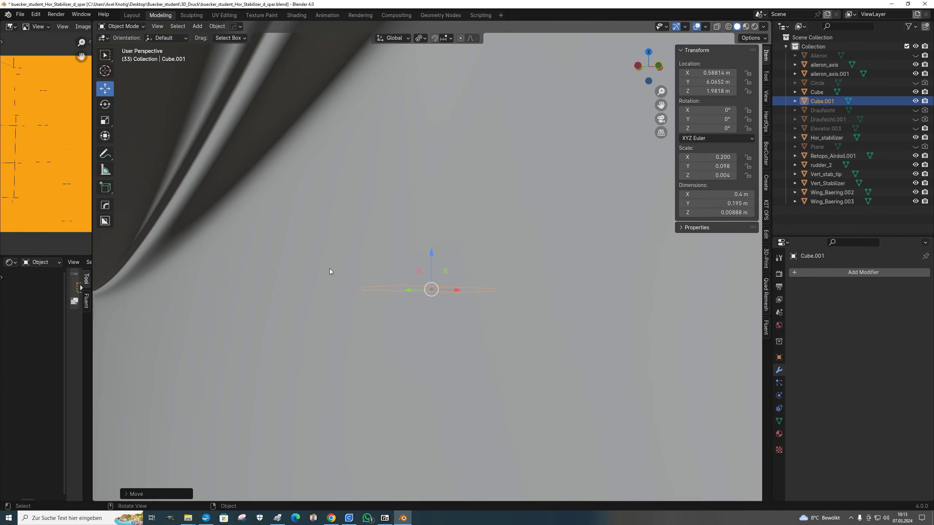
- Show the model in wireframe shading with X-ray turned off
click(728, 27)
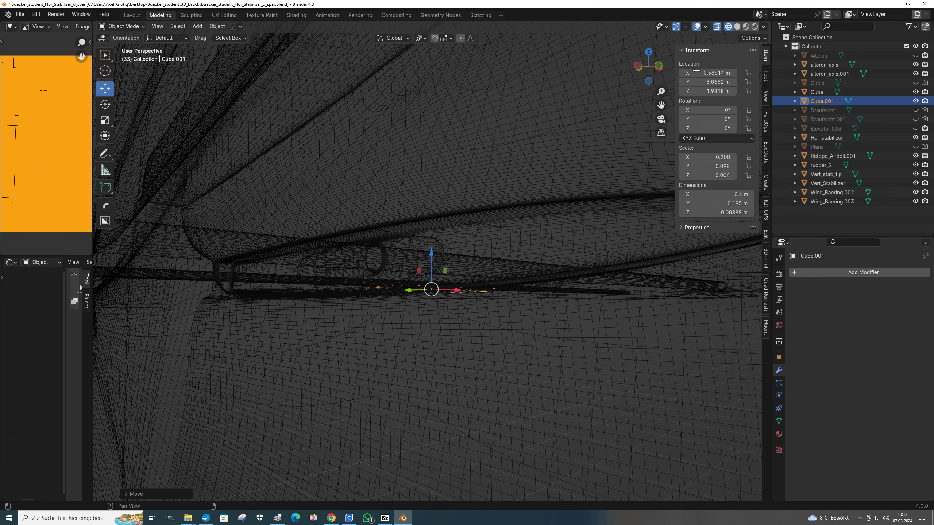
click(718, 27)
middle_drag(467, 289, 432, 320)
scroll(477, 296, up, 5)
scroll(450, 291, down, 3)
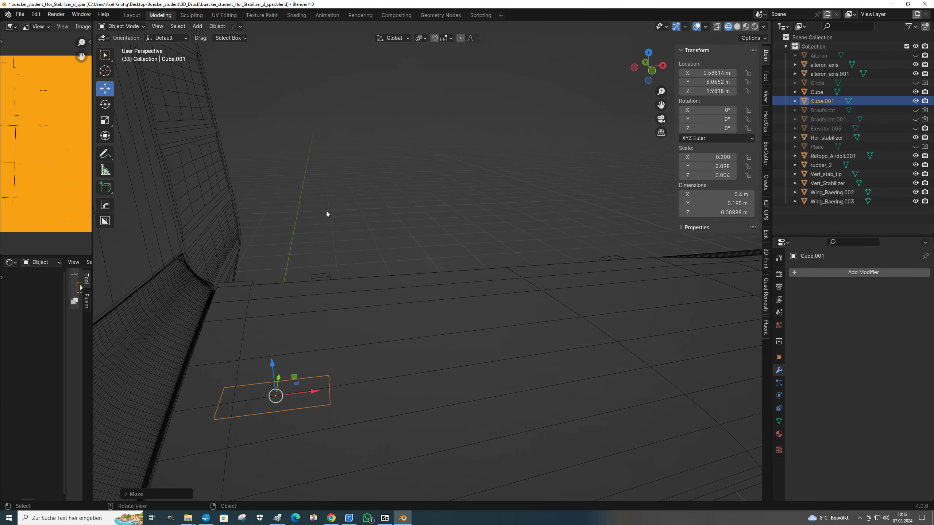
- Set the Hor_stabilizer object's viewport display to Wire
click(391, 303)
middle_drag(486, 362, 482, 350)
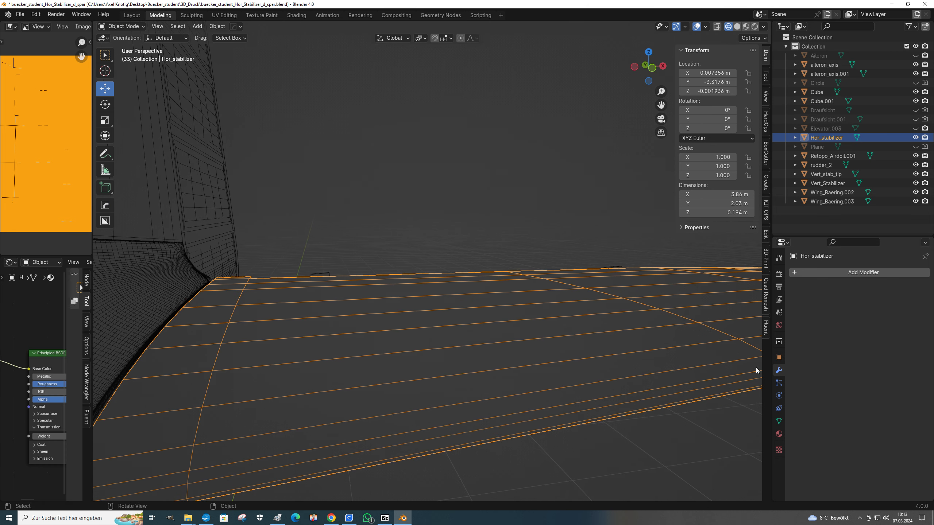
click(779, 357)
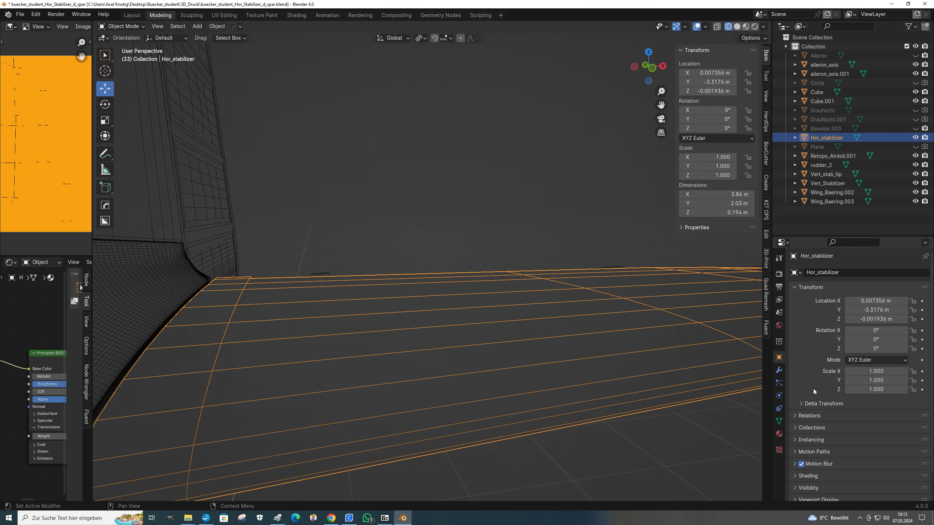
scroll(814, 455, down, 2)
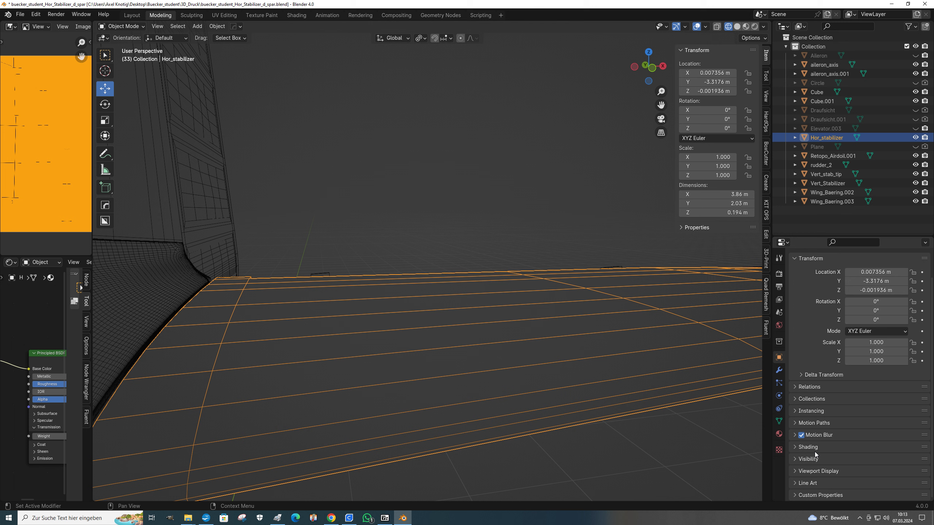
click(812, 471)
scroll(857, 482, down, 6)
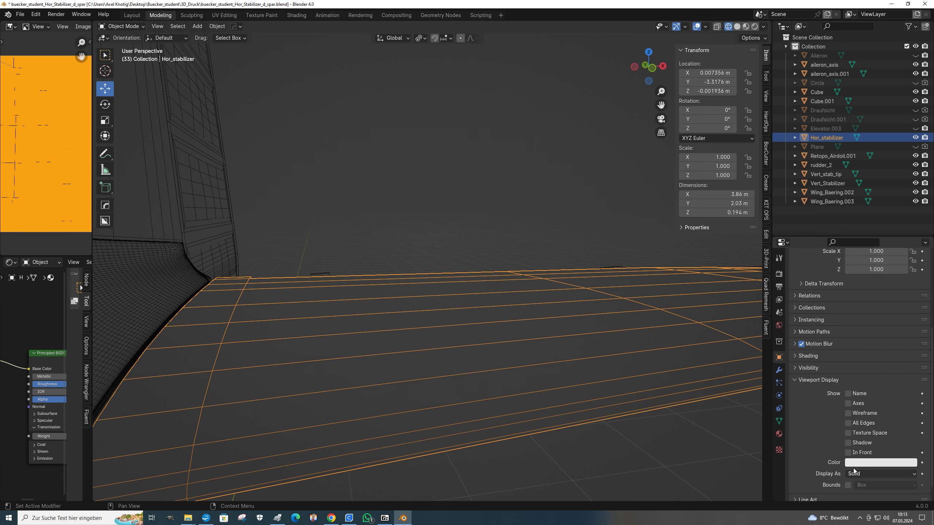
click(858, 475)
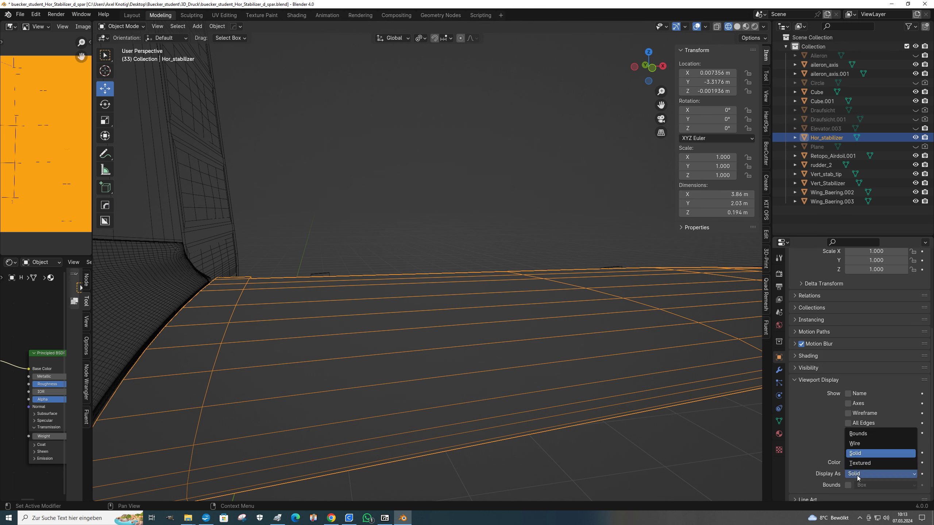
click(854, 444)
- Lower the plate Cube.001 along Z in front view to a Z location of about 1.965 m, near the stabilizer's underside
middle_drag(457, 428, 417, 426)
middle_drag(320, 409, 305, 390)
click(315, 321)
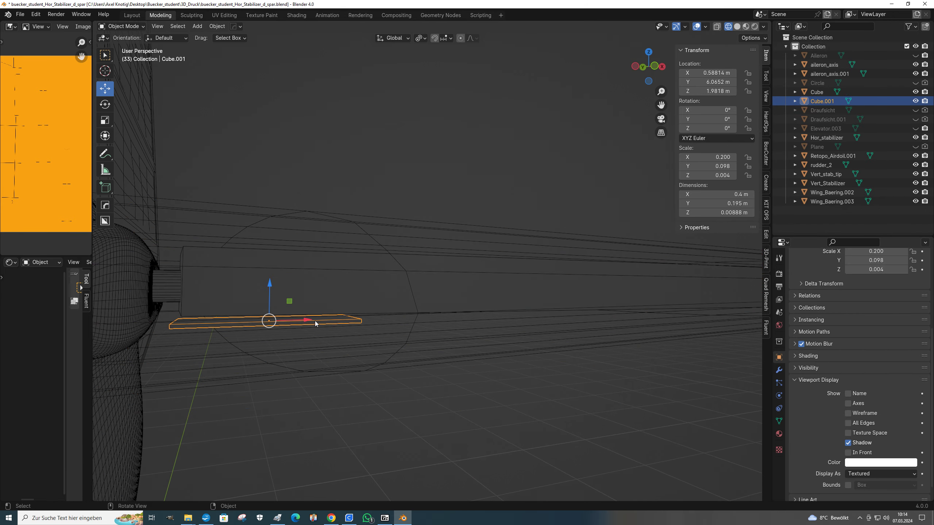
key(KP_Decimal)
key(KP_1)
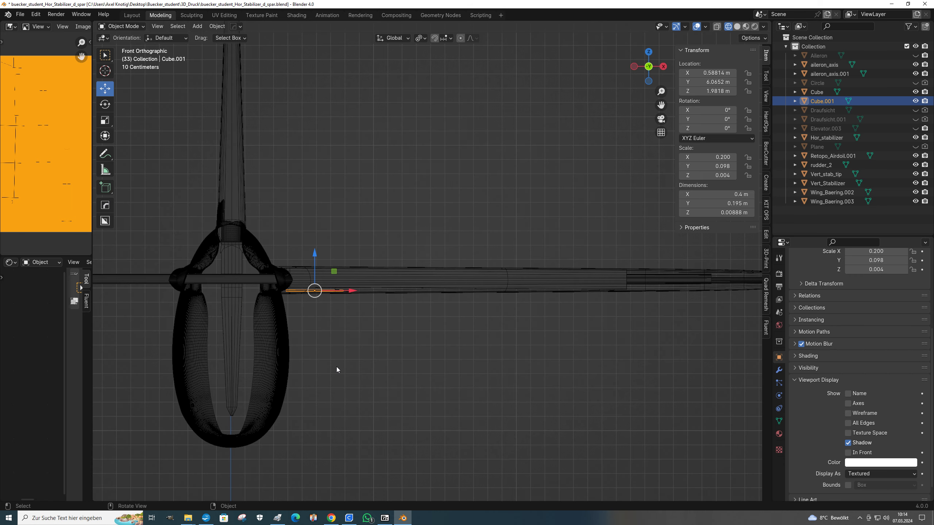
scroll(337, 367, up, 3)
shift+middle_drag(327, 366, 483, 368)
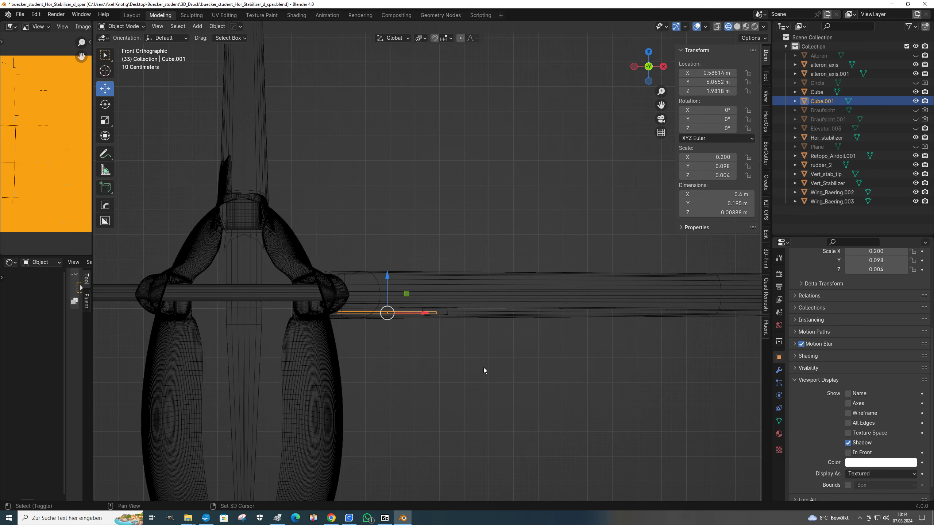
scroll(483, 368, up, 4)
shift+middle_drag(390, 412, 672, 304)
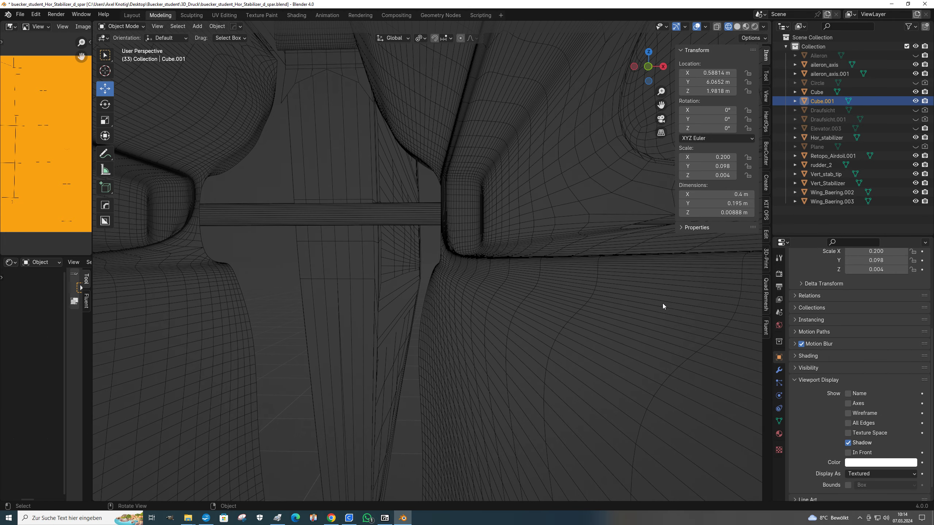
key(KP_1)
scroll(670, 284, down, 2)
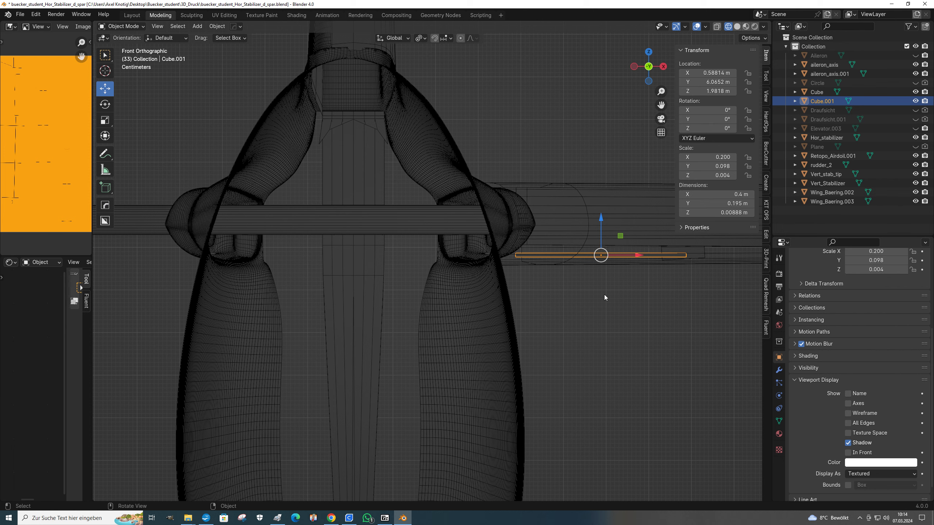
shift+middle_drag(604, 295, 403, 346)
scroll(402, 346, up, 4)
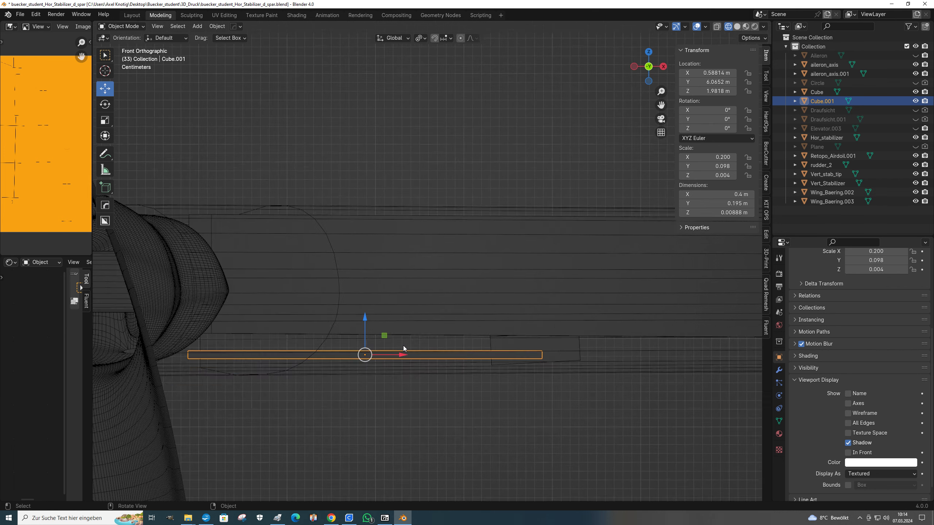
scroll(403, 346, up, 1)
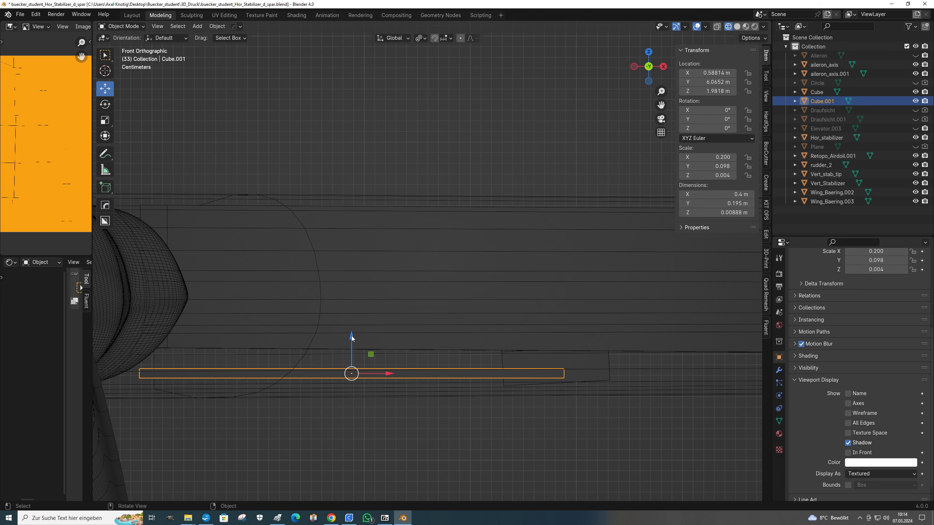
drag(352, 338, 352, 391)
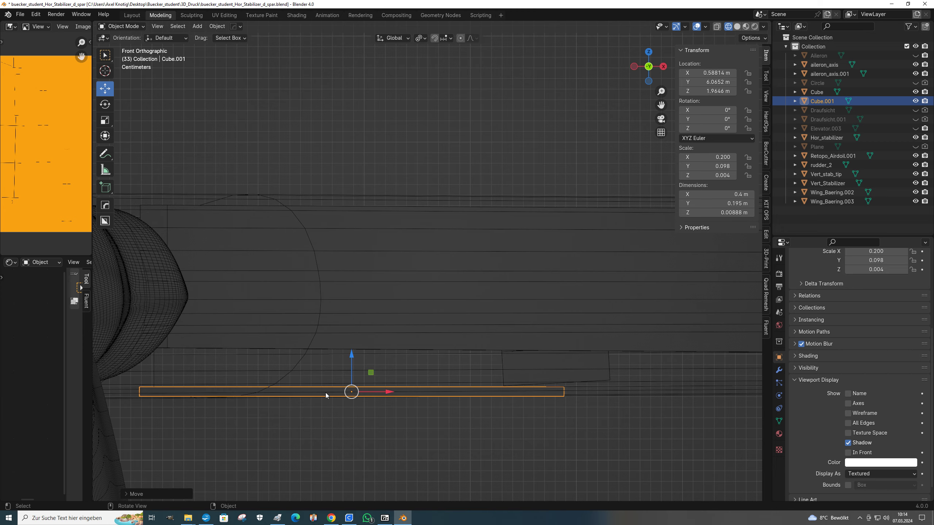
- Select the long spar object Cube and enter Edit Mode on its mesh
middle_drag(364, 397, 335, 408)
scroll(335, 405, up, 5)
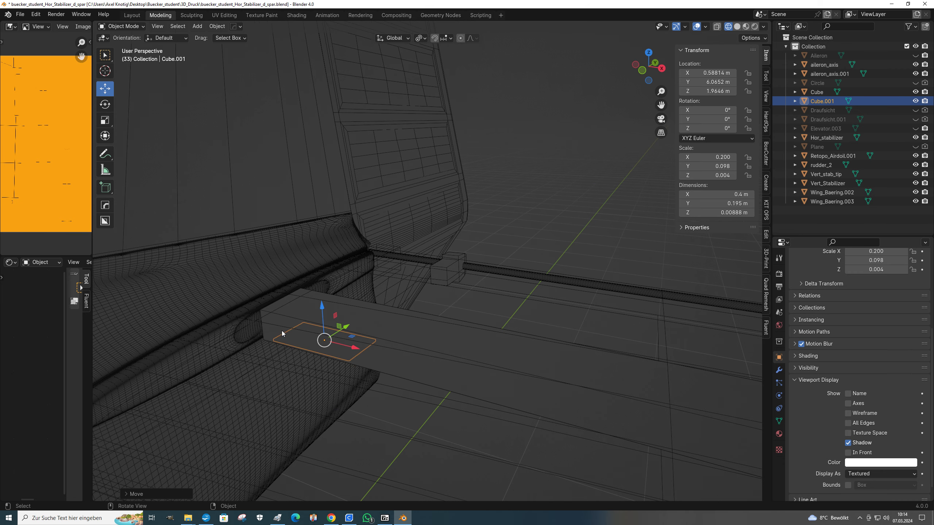
click(291, 310)
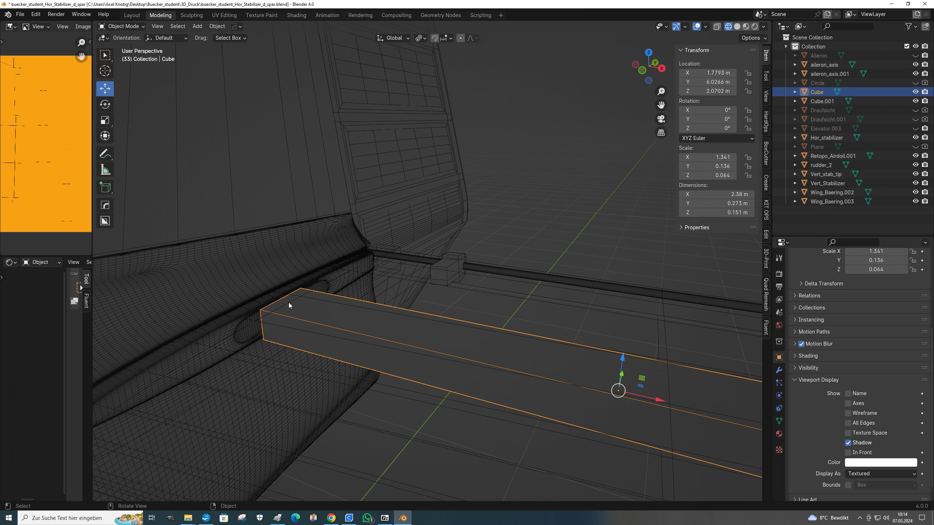
click(122, 26)
click(118, 45)
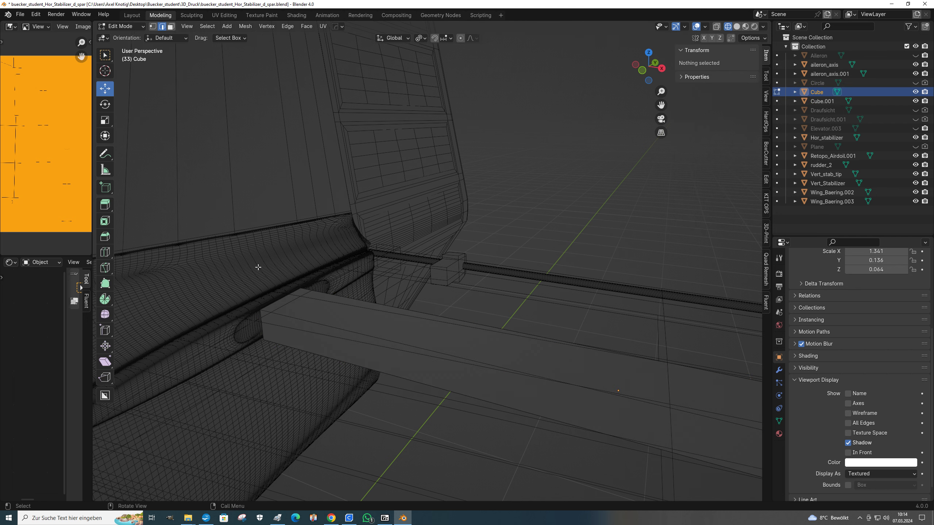
- Move the bottom edge at the spar's fuselage-side end down to a local Z of about -1.53 m, toward the thin plate
middle_drag(275, 302, 345, 272)
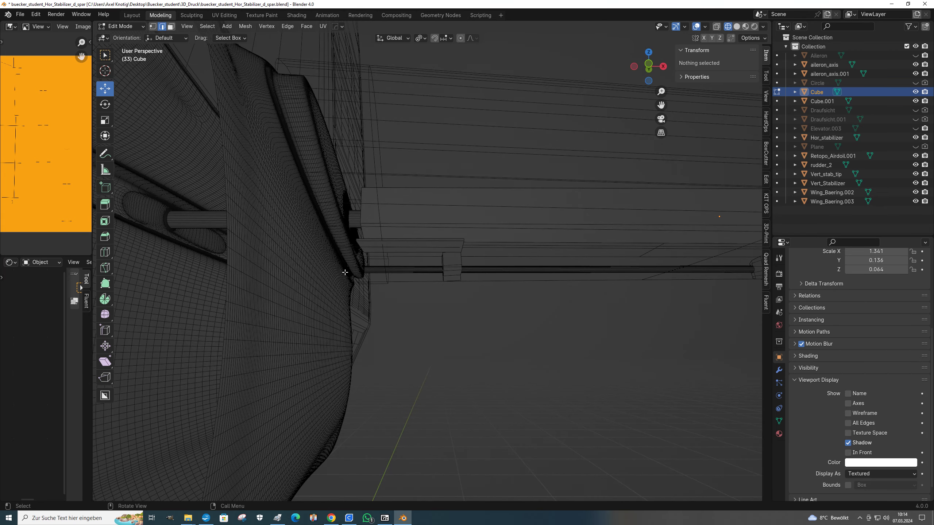
click(362, 232)
middle_drag(362, 232, 353, 314)
scroll(376, 307, up, 3)
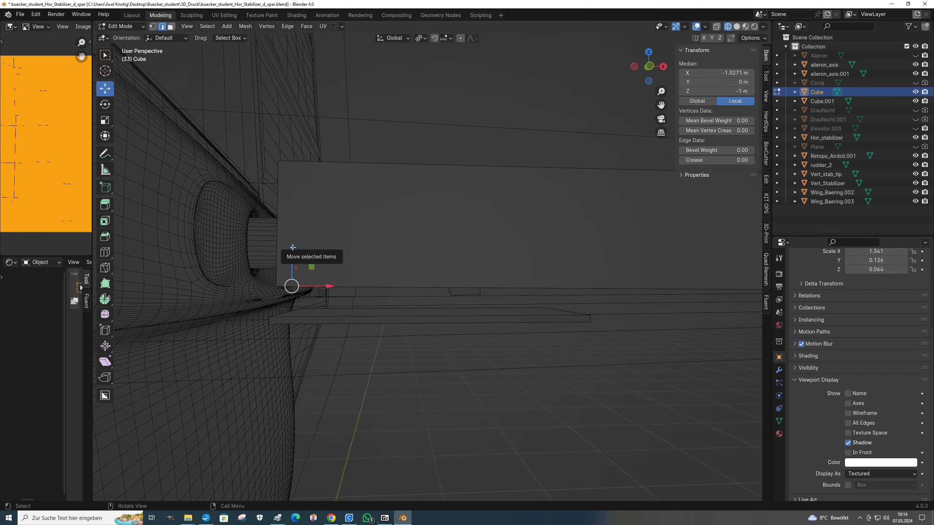
drag(292, 247, 291, 271)
scroll(292, 273, up, 3)
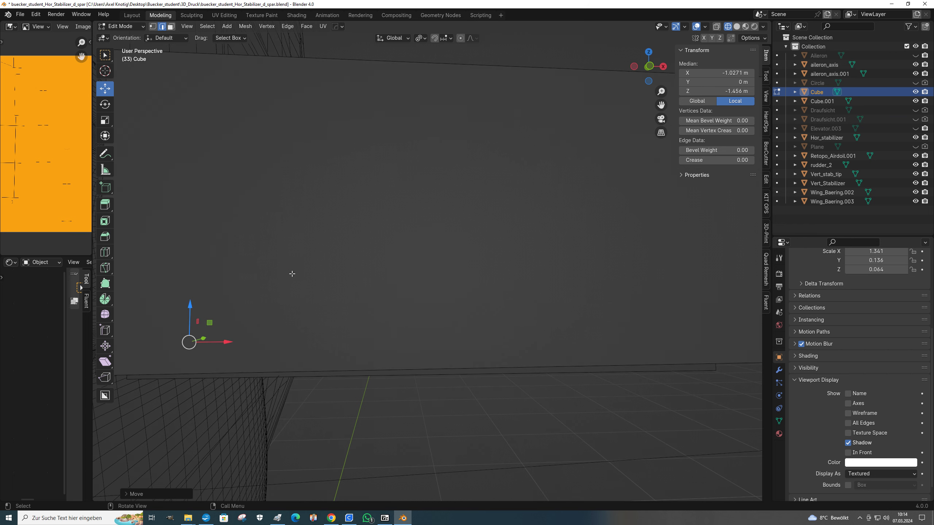
middle_drag(292, 274, 314, 246)
drag(336, 249, 336, 262)
middle_drag(336, 262, 329, 278)
scroll(326, 275, up, 3)
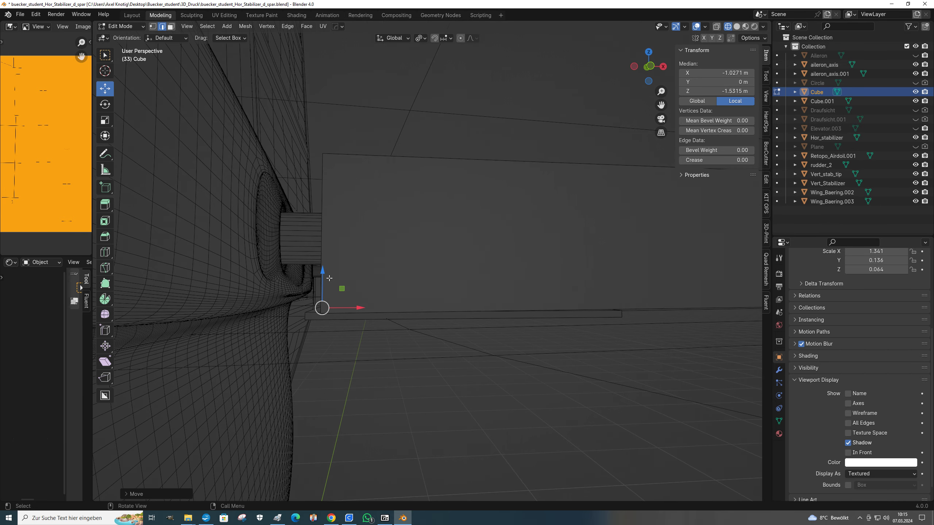
- Examine the spar's lowered bottom edge against the thin plate in front view, using face selection on the spar
key(KP_1)
scroll(410, 314, up, 5)
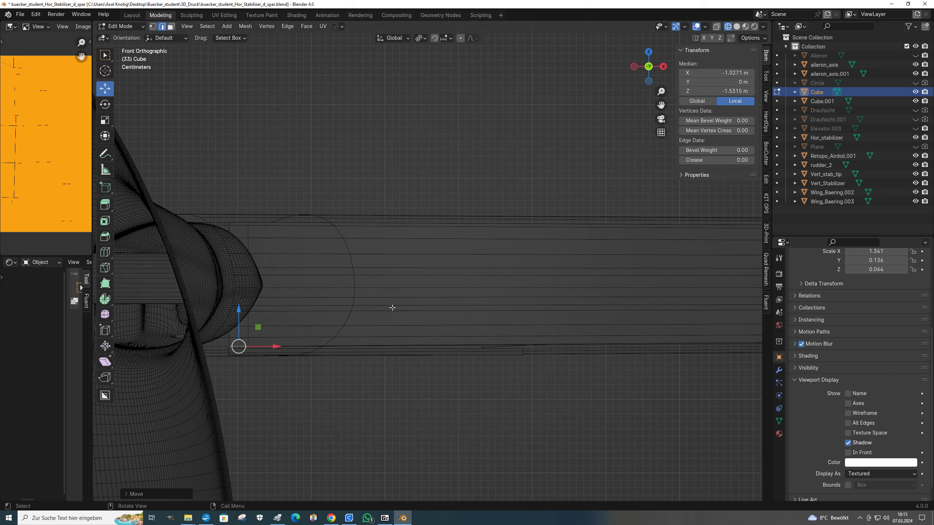
shift+middle_drag(395, 286, 494, 172)
scroll(429, 275, up, 4)
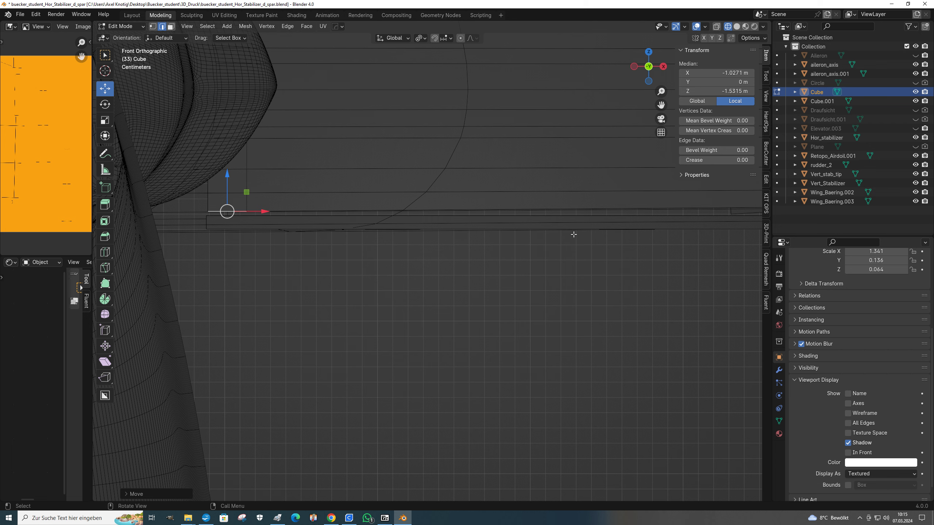
scroll(563, 234, down, 2)
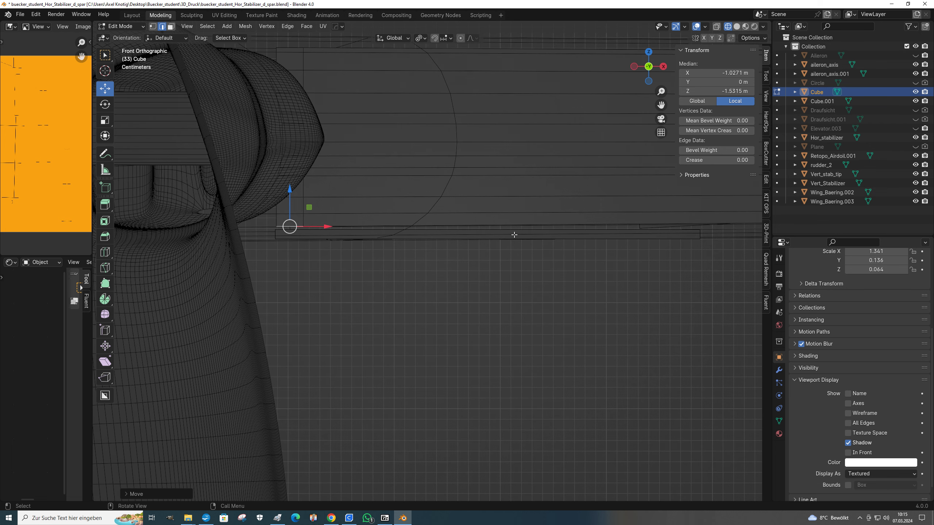
click(170, 27)
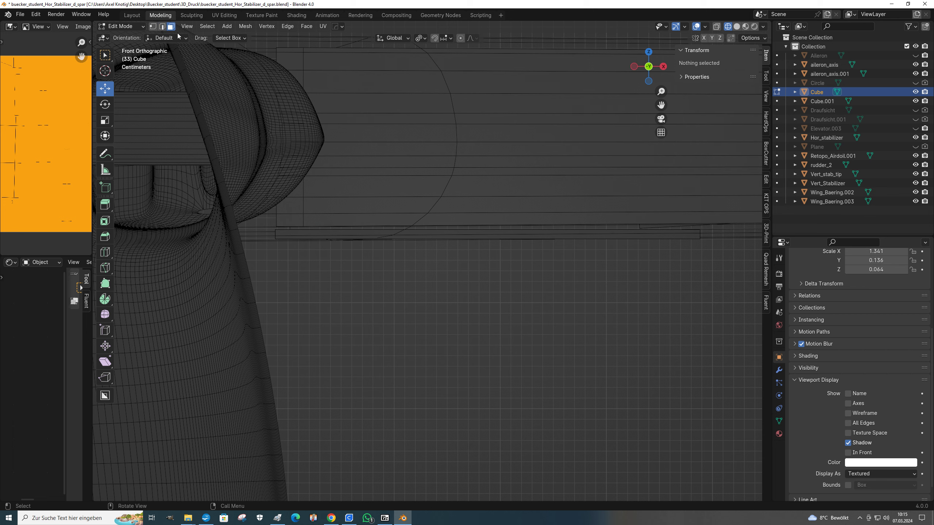
click(370, 208)
scroll(371, 213, down, 1)
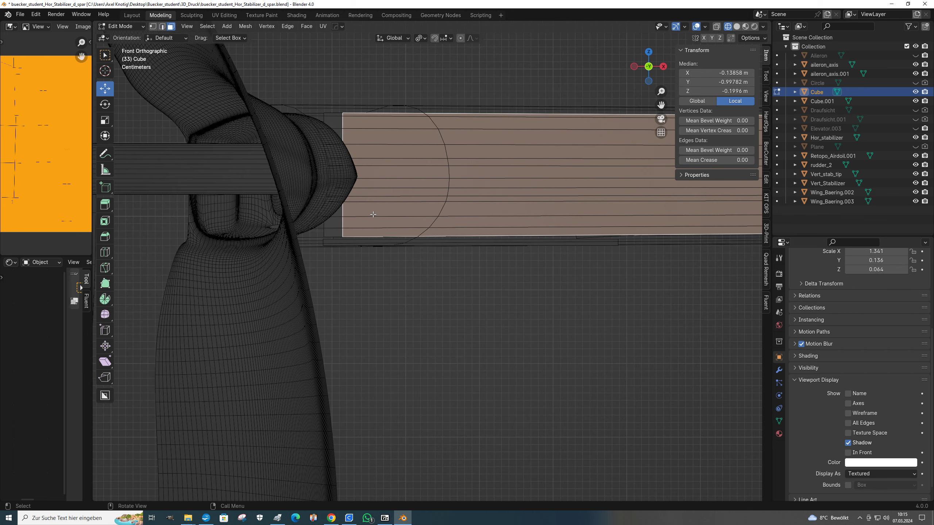
scroll(374, 223, up, 2)
click(326, 230)
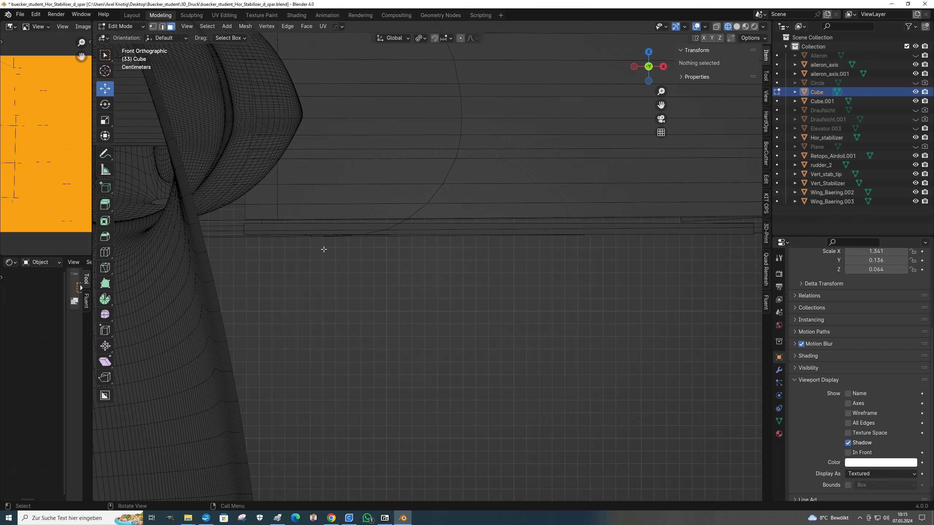
middle_drag(323, 250, 384, 280)
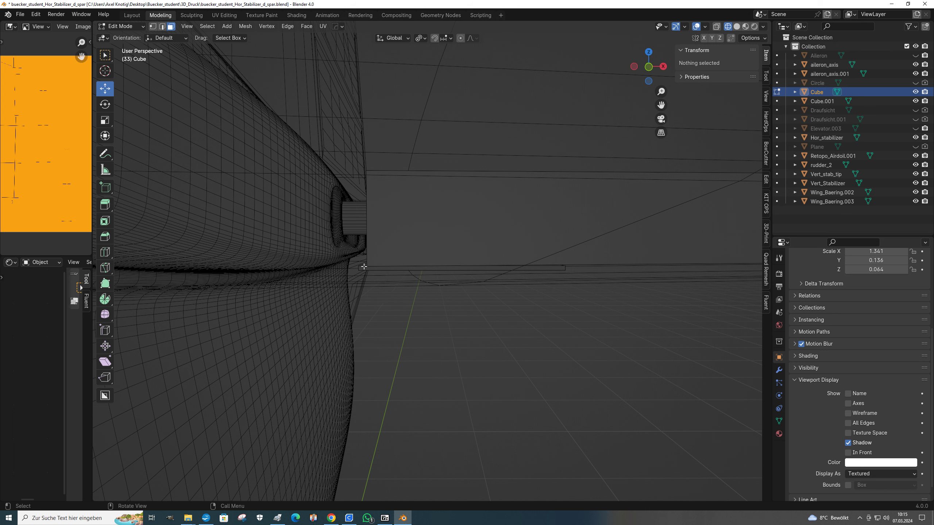
- Return to Object Mode and select the thin plate Cube.001 in a close front view
click(120, 27)
click(118, 34)
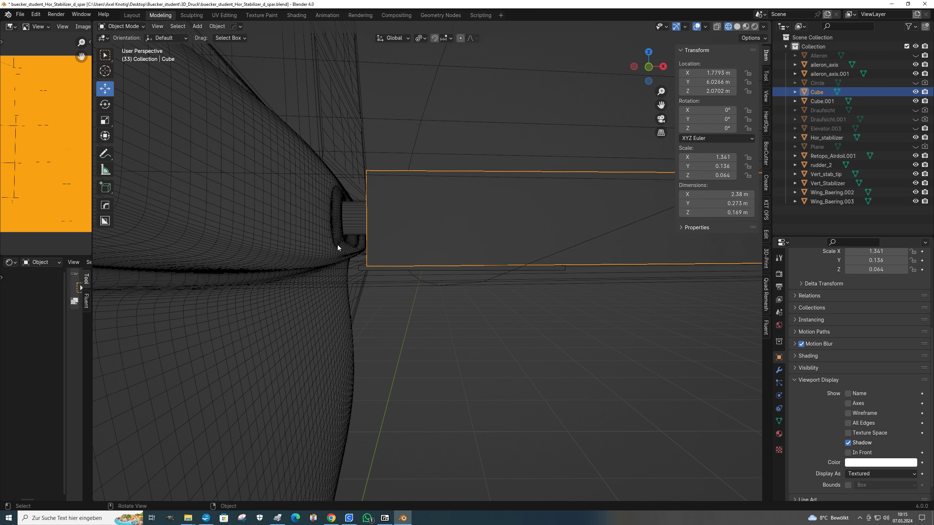
click(363, 267)
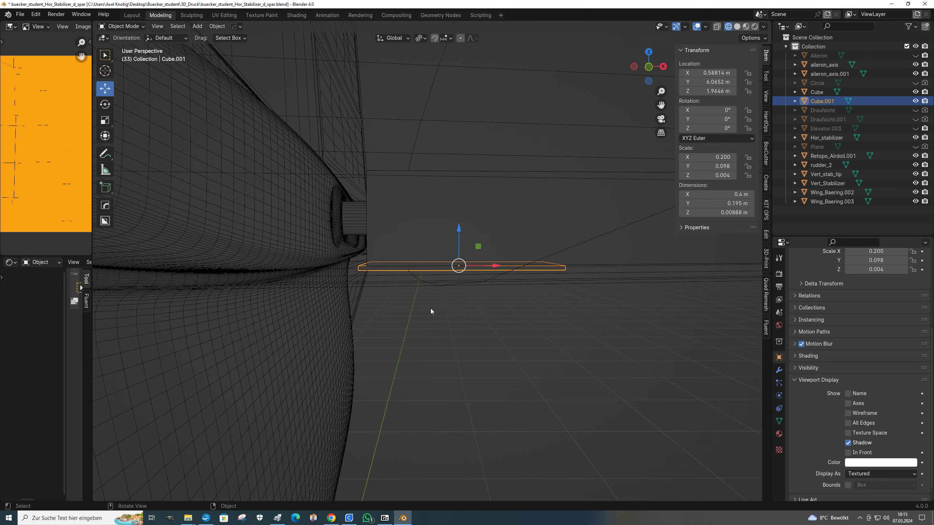
key(KP_1)
scroll(431, 311, up, 3)
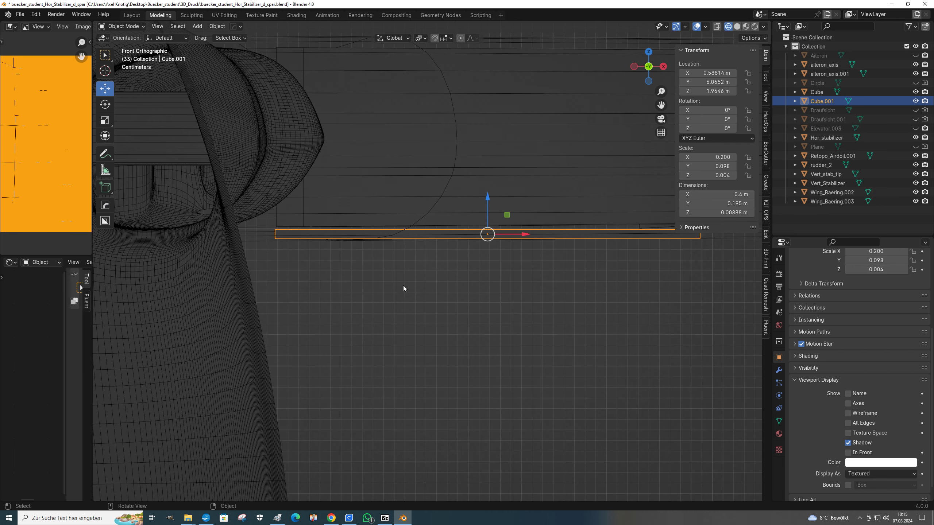
scroll(292, 257, up, 2)
scroll(292, 257, down, 1)
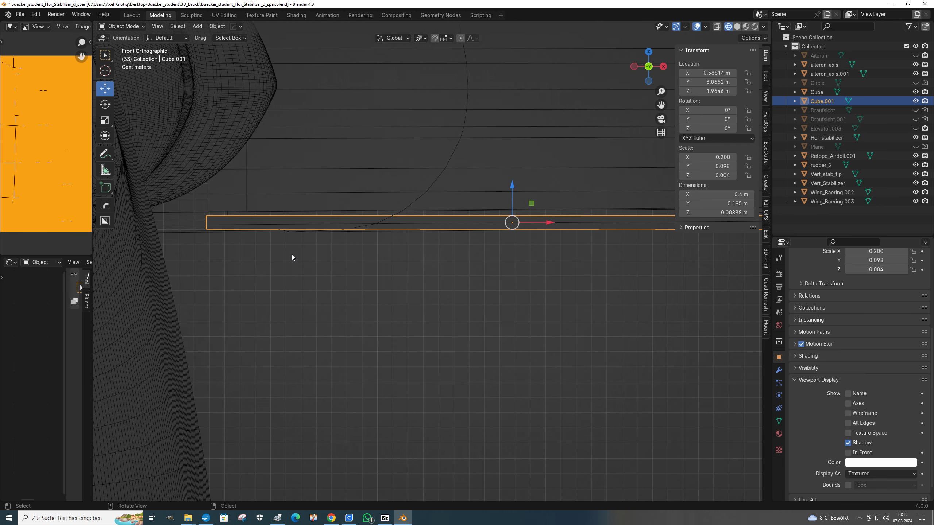
- Raise the thin plate Cube.001 along Z in front view to a Z location of about 1.974 m
scroll(212, 204, down, 2)
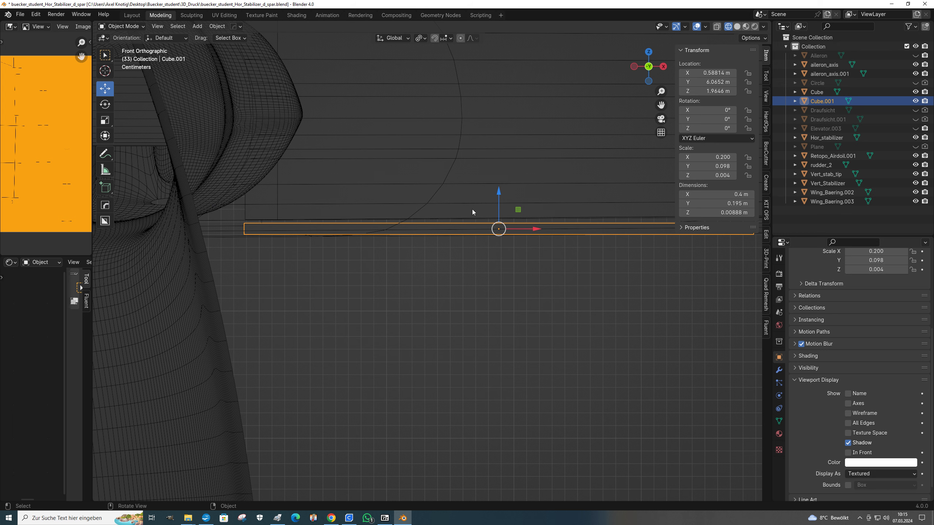
drag(499, 193, 499, 186)
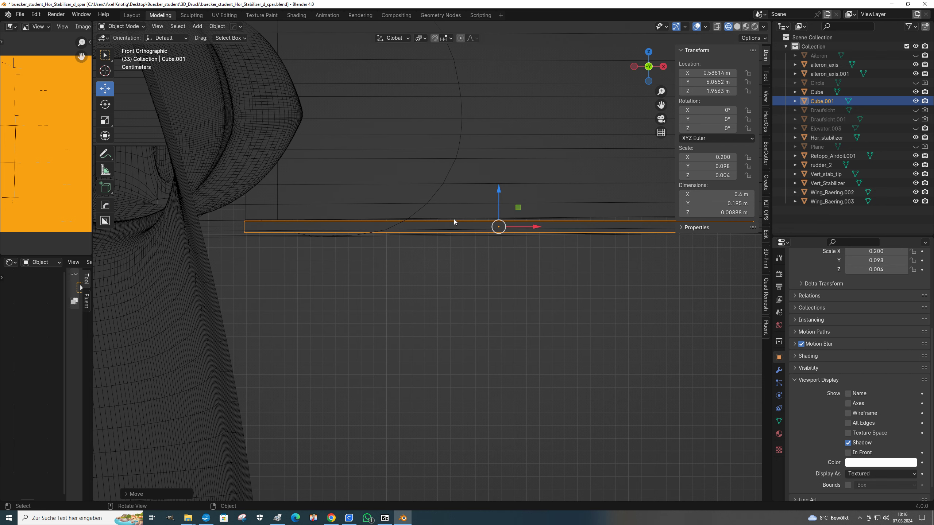
middle_drag(499, 226, 496, 229)
scroll(496, 229, down, 3)
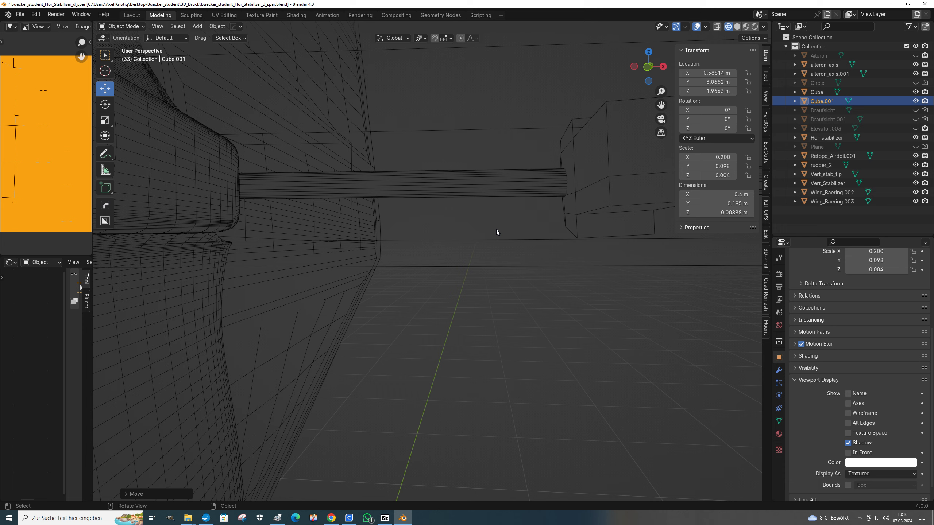
scroll(496, 229, up, 2)
key(KP_1)
scroll(490, 282, up, 4)
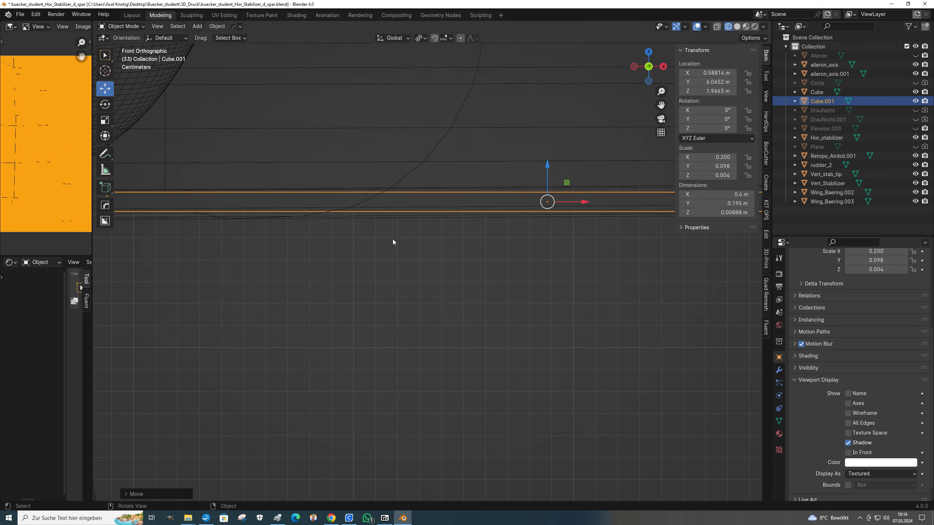
scroll(387, 237, down, 4)
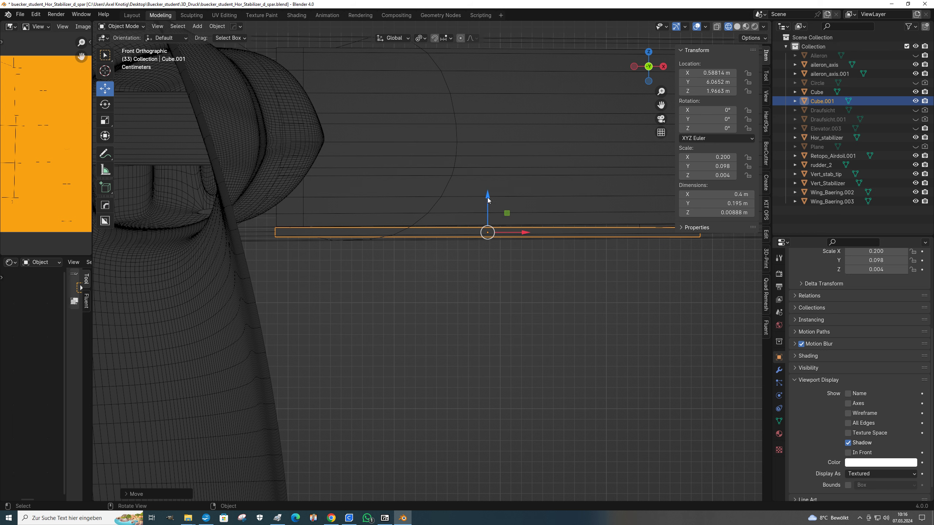
drag(487, 198, 487, 187)
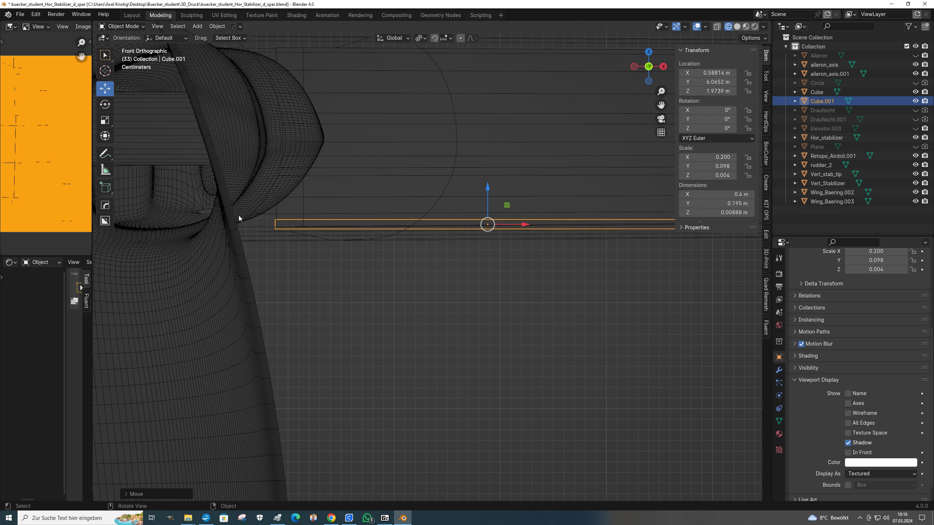
scroll(489, 248, up, 3)
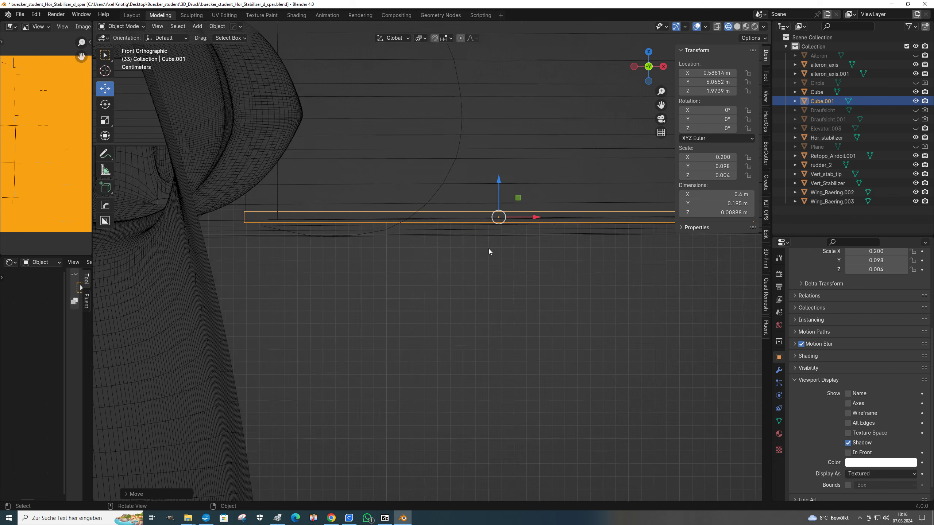
- Select the long spar object Cube and enter Edit Mode on its mesh
middle_drag(446, 238, 450, 245)
scroll(445, 244, down, 3)
scroll(445, 244, down, 2)
click(367, 229)
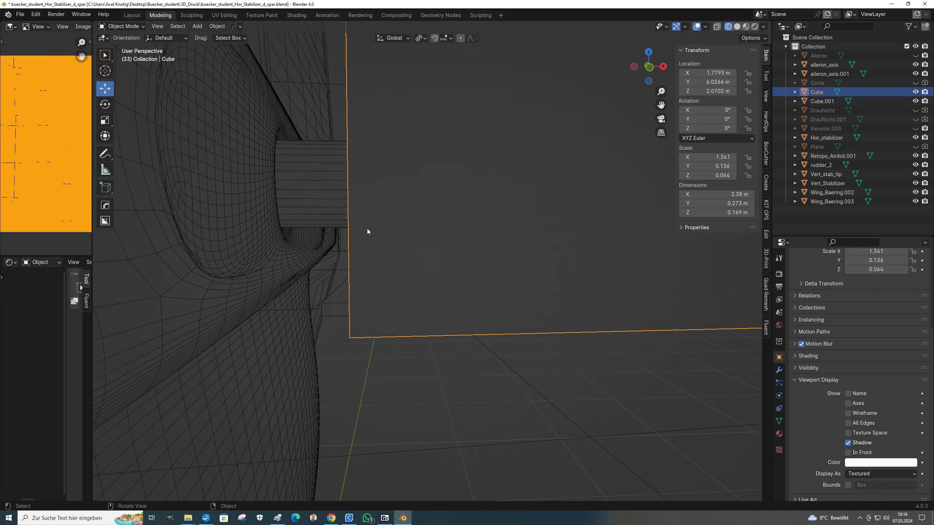
click(123, 27)
click(127, 47)
middle_drag(476, 317, 442, 293)
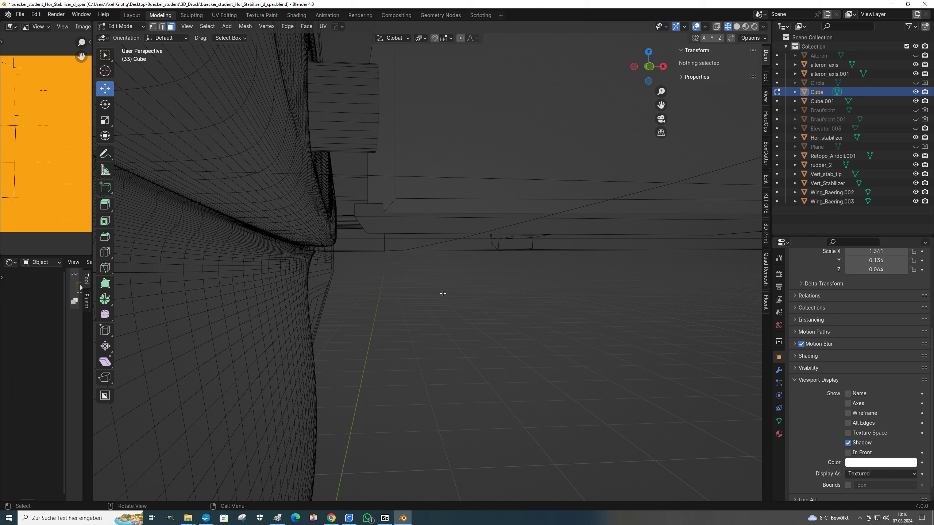
- Raise the bottom edge at the spar's fuselage-side end to a local Z of about -1.427 m
click(390, 206)
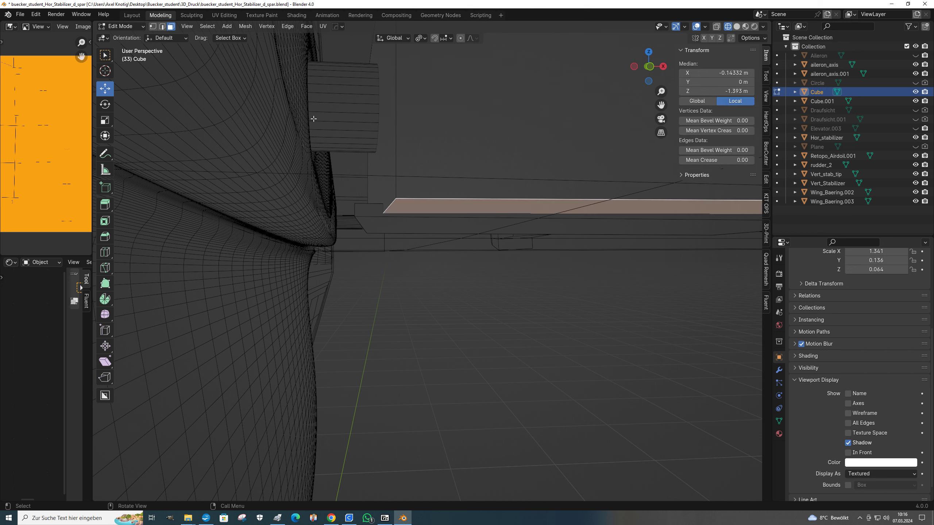
click(161, 26)
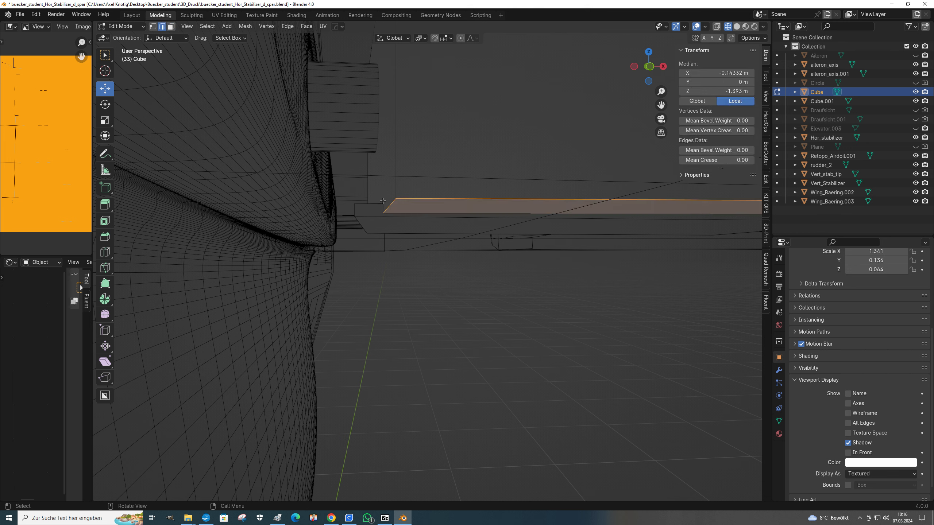
click(388, 204)
drag(376, 189, 377, 181)
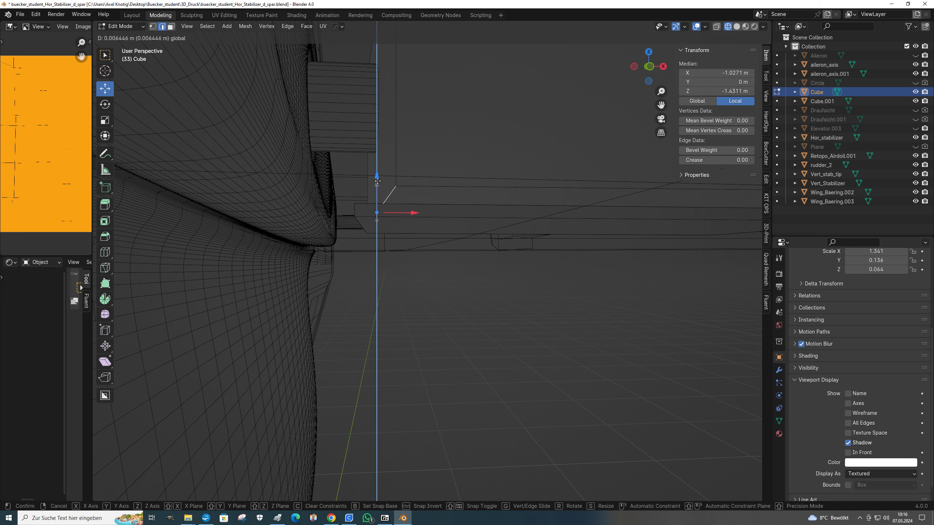
click(378, 181)
middle_drag(377, 181, 321, 203)
scroll(331, 209, down, 5)
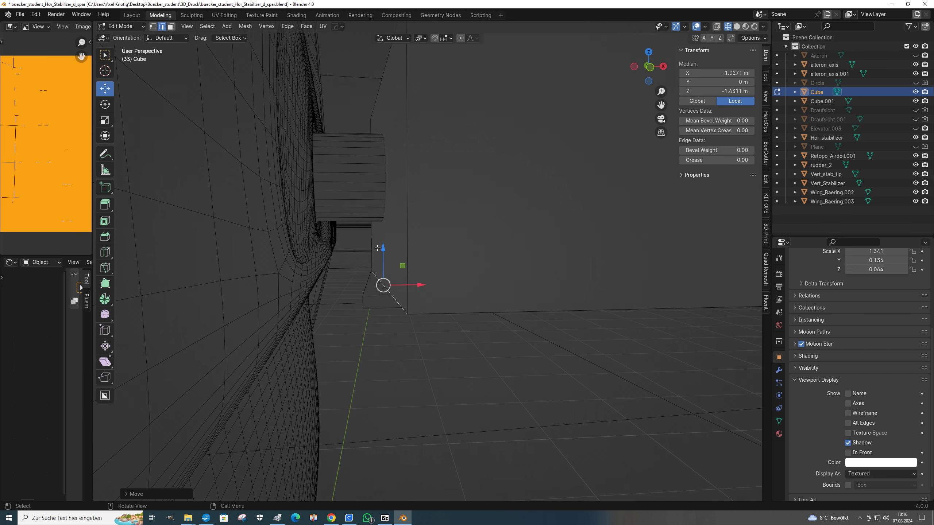
drag(383, 249, 382, 250)
- Add a loop cut across the spar close to its fuselage-side end, at a local X of about -0.961 m
middle_drag(382, 254, 457, 278)
key(KP_7)
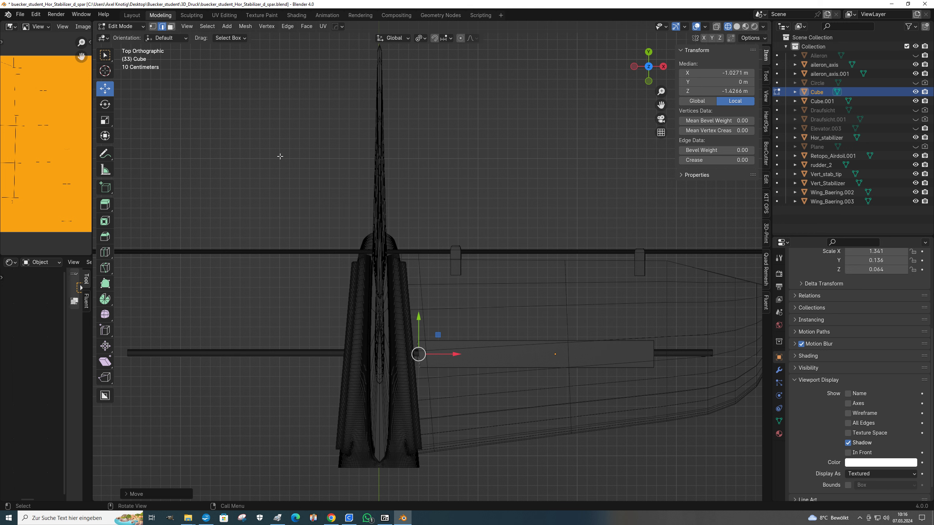
click(279, 156)
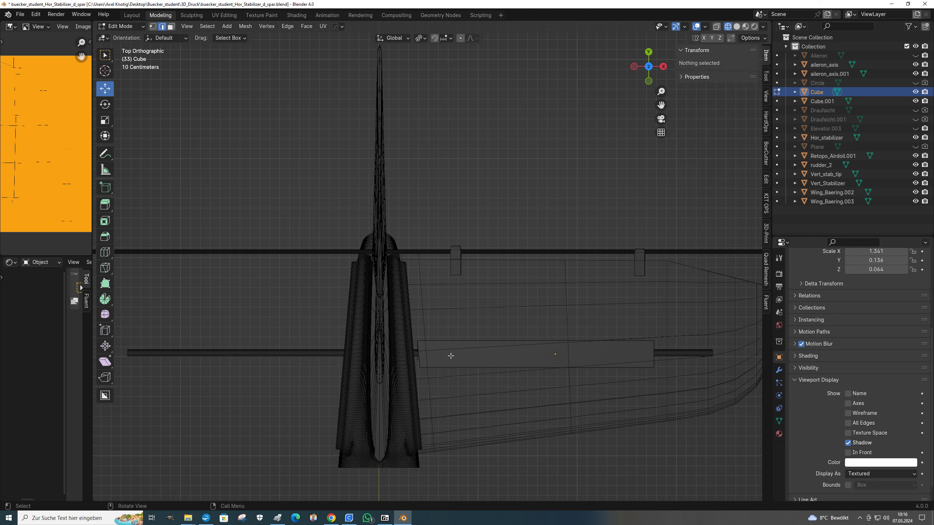
key(ctrl+r)
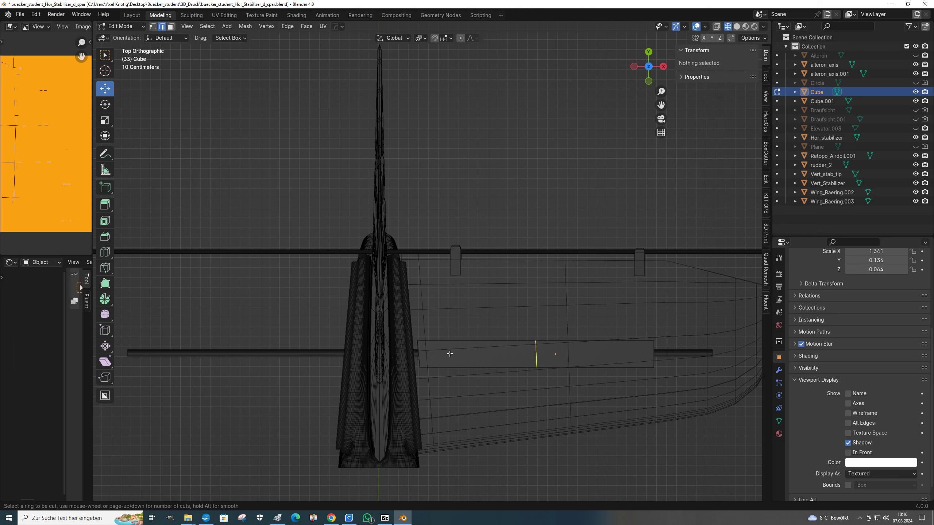
click(450, 353)
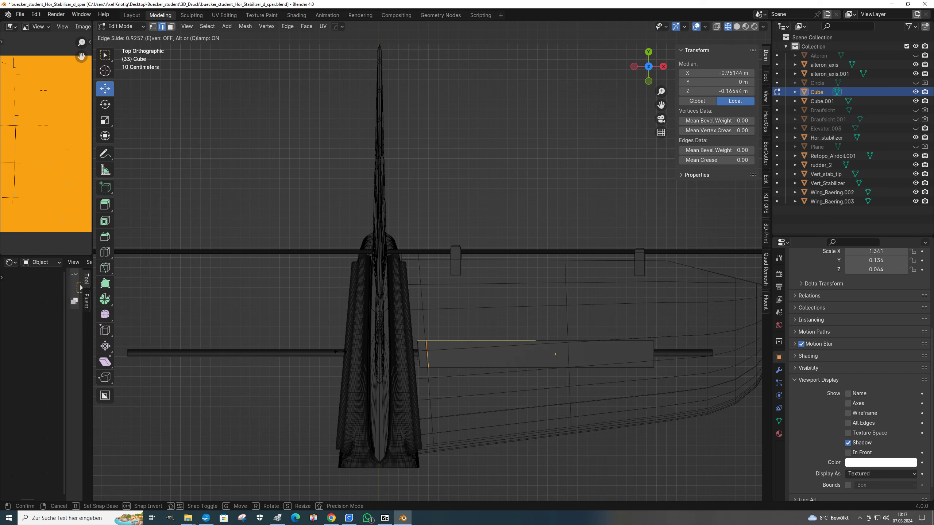
click(341, 352)
- Extrude the rear side face of the spar's narrow fuselage-side section along Y to a local Y of about 3.93 m
middle_drag(433, 349, 316, 305)
scroll(317, 305, up, 3)
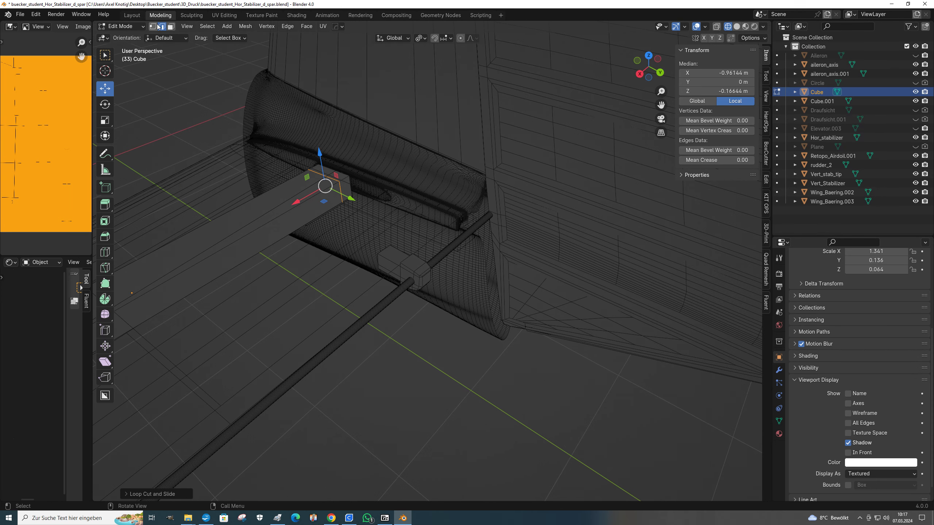
click(171, 27)
click(346, 194)
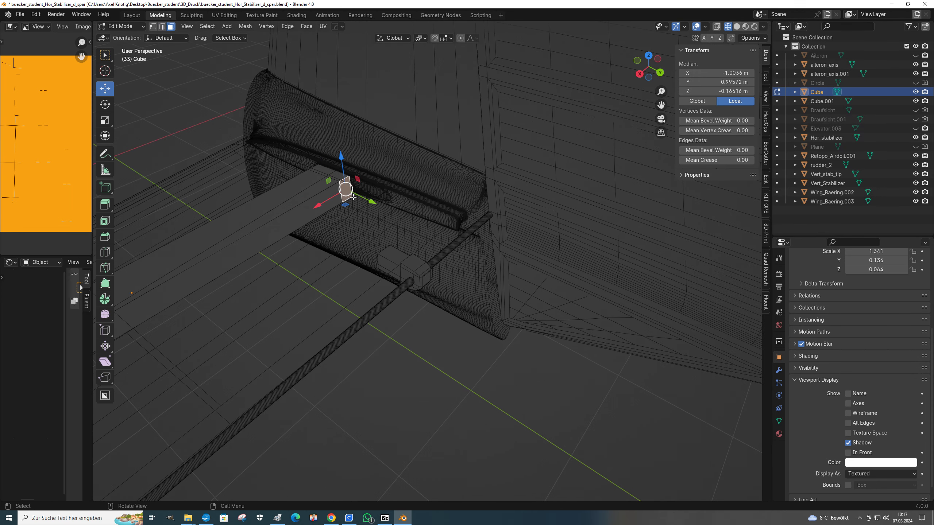
click(377, 207)
key(y)
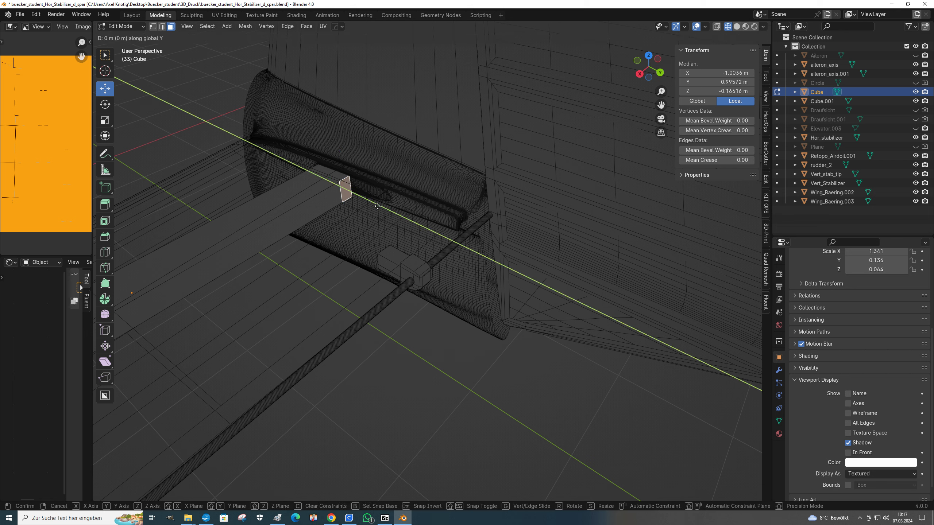
mouse_move(424, 234)
mouse_down()
mouse_move(441, 242)
mouse_move(423, 229)
mouse_up()
click(421, 230)
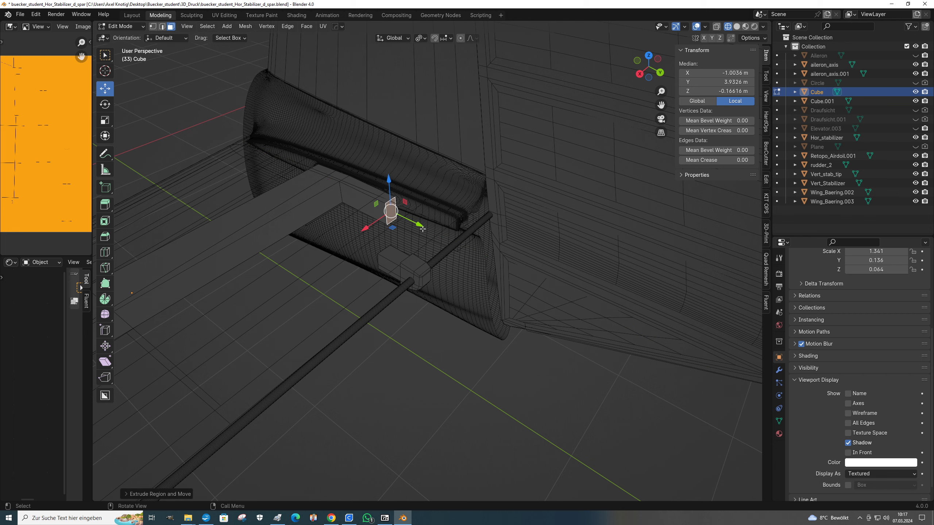
- Shift the end face of the rear extrusion along X toward the fuselage to a local X of about -1.027 m
middle_drag(380, 236, 371, 240)
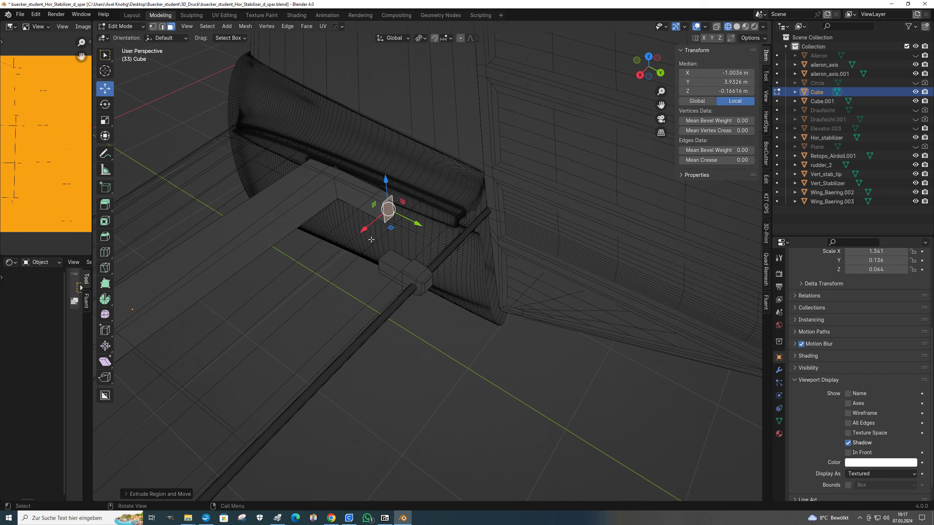
key(KP_7)
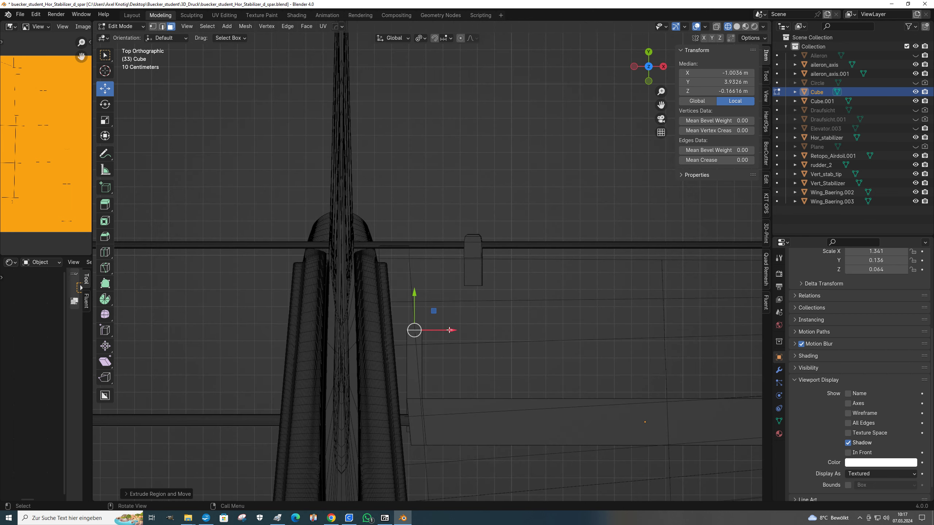
drag(452, 331, 443, 329)
- Scale the end face of the rear extrusion along Z to about 0.78 in right side view
scroll(447, 327, down, 2)
middle_drag(474, 321, 382, 226)
scroll(382, 225, up, 1)
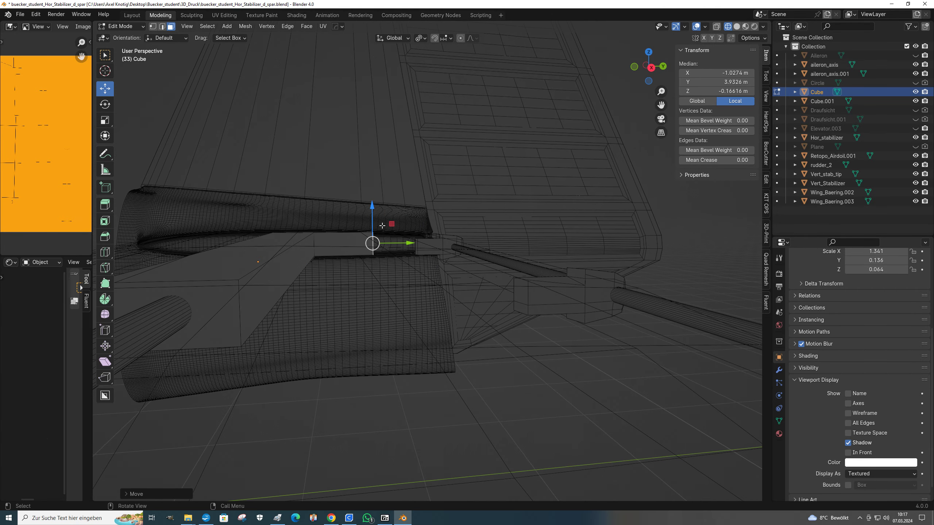
key(KP_3)
scroll(381, 265, up, 3)
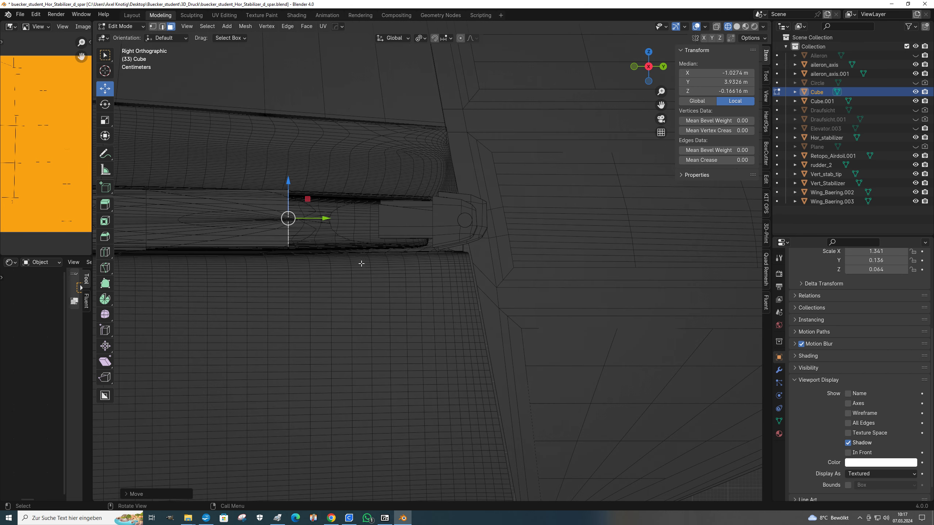
scroll(328, 254, up, 1)
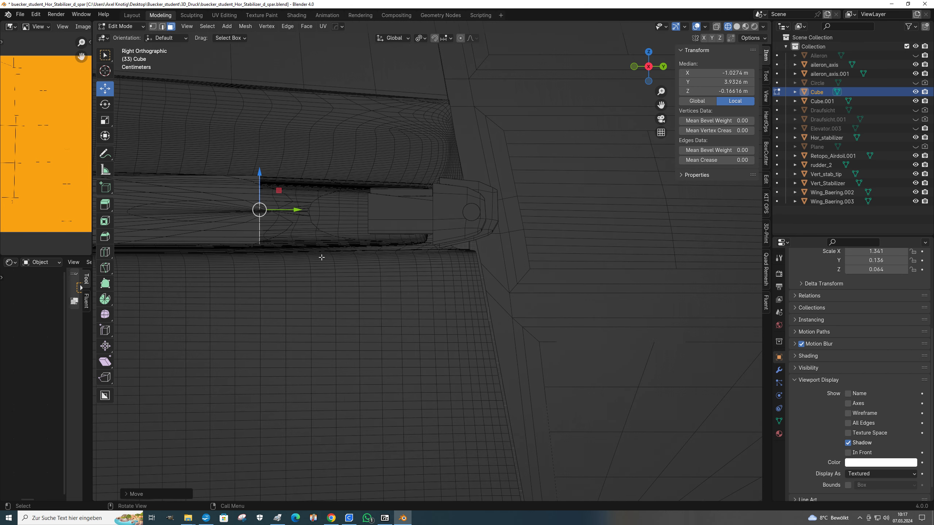
key(s)
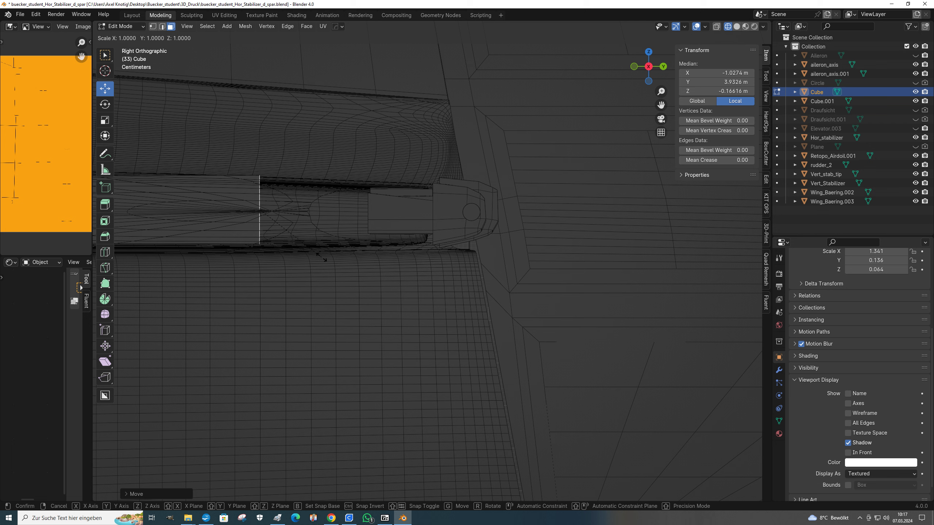
key(z)
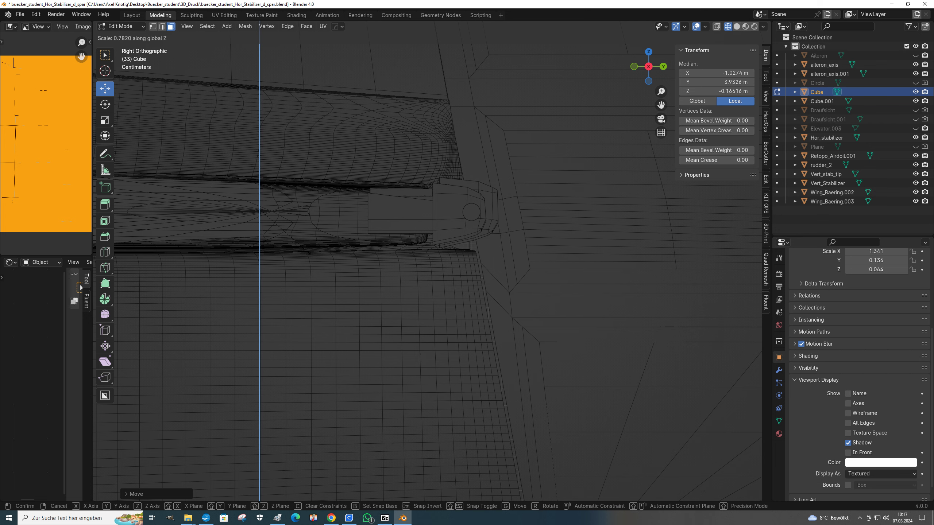
click(298, 250)
- Lower the rear extrusion's end face to a local Z of about -0.214 m and scale it along Z to about 0.94
scroll(298, 251, down, 3)
scroll(298, 250, up, 2)
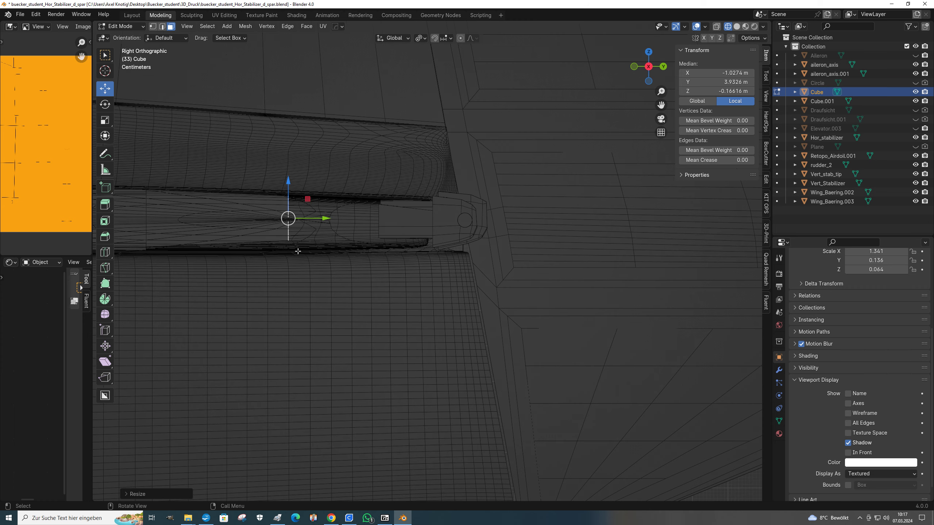
drag(288, 180, 288, 185)
key(s)
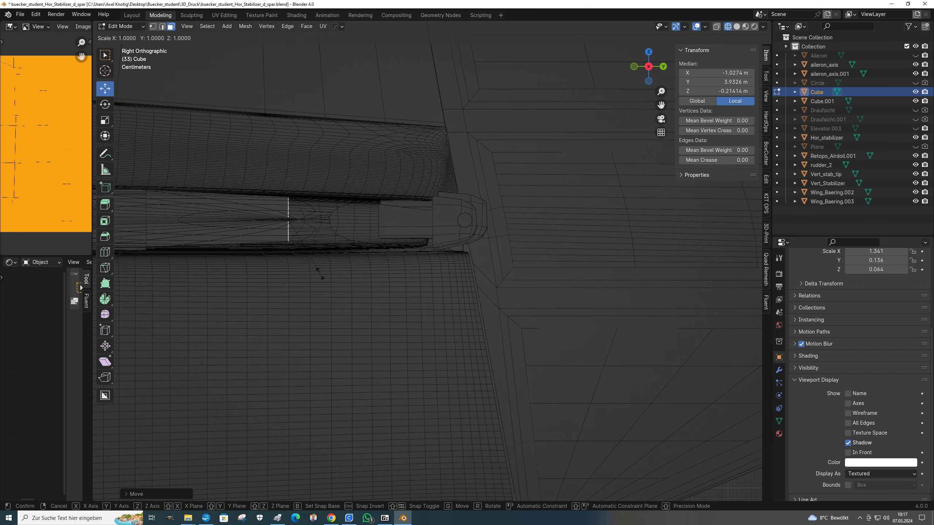
key(z)
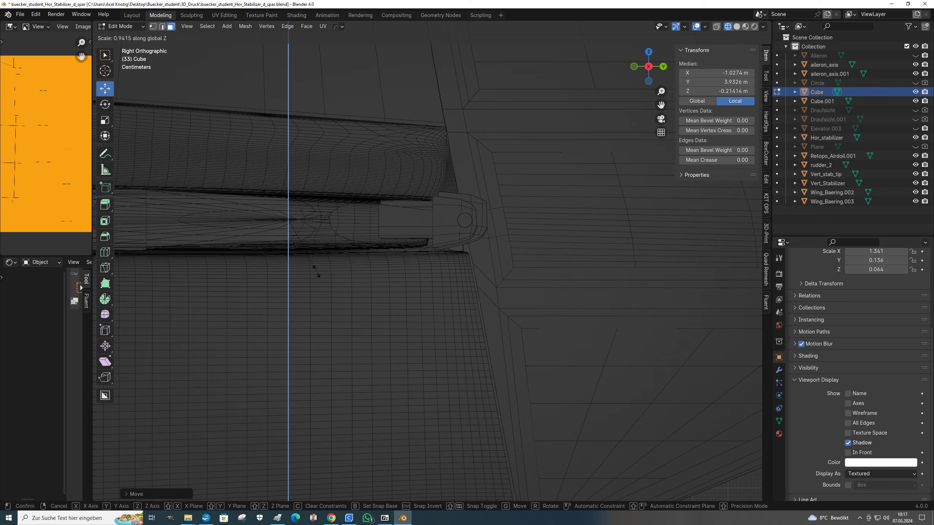
click(314, 270)
- Extrude the front side face of the spar's narrow fuselage-side section along Y to a local Y of about -2.39 m
middle_drag(310, 271, 398, 319)
scroll(435, 289, down, 4)
click(400, 332)
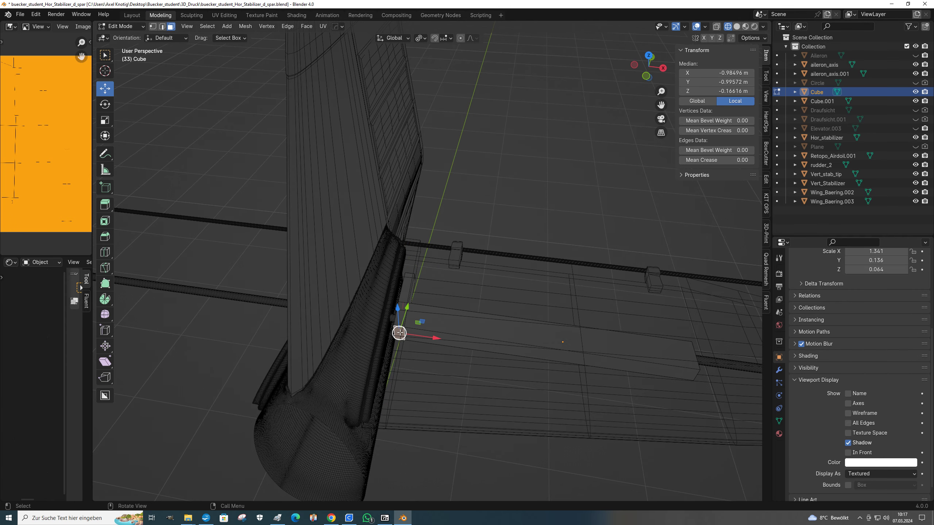
key(e)
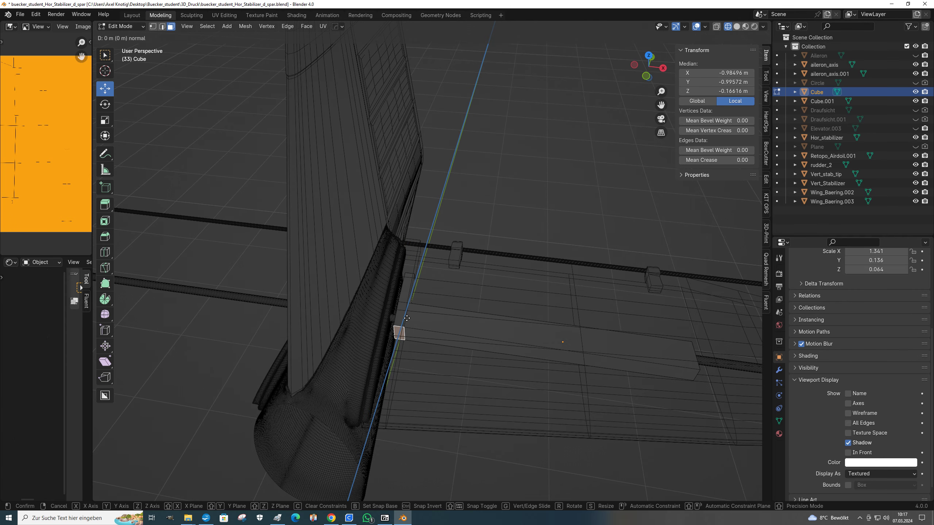
key(y)
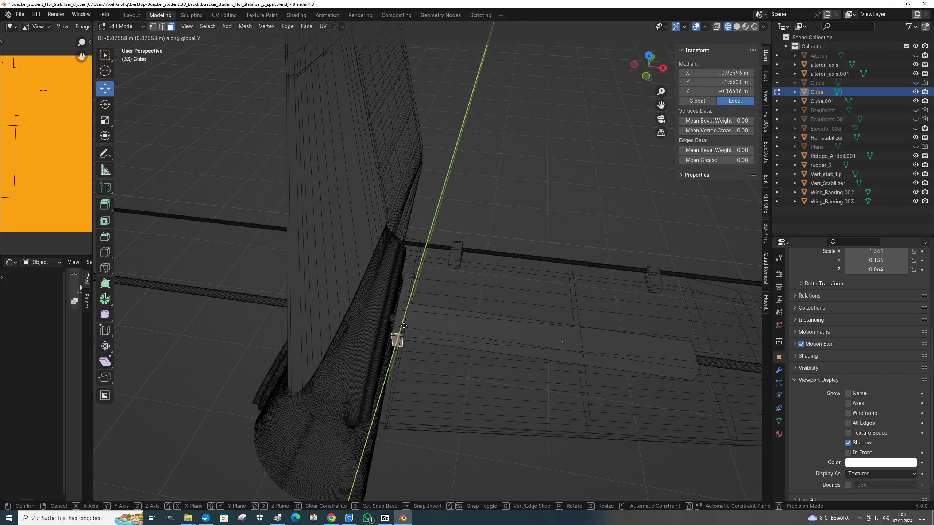
click(401, 337)
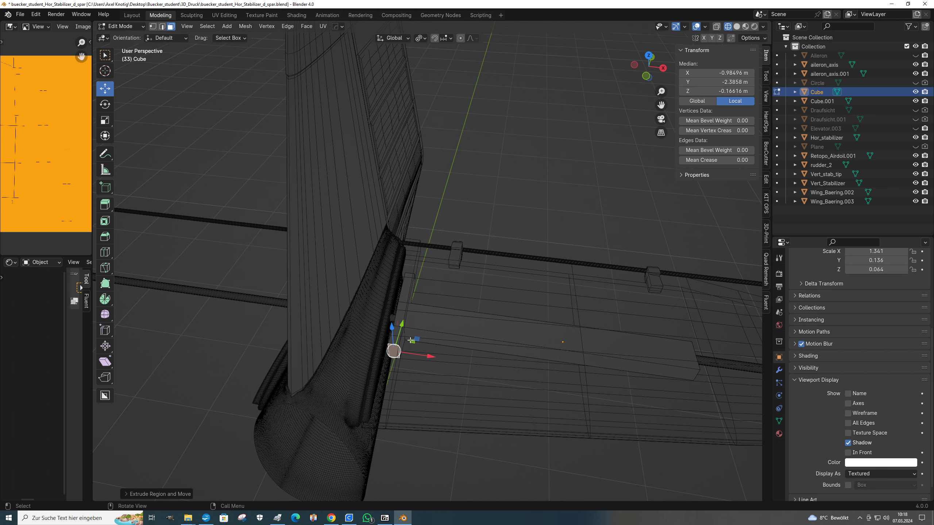
- In top view, shift the end face of the spar's front extrusion along X to a local X of about -0.973 m
key(KP_7)
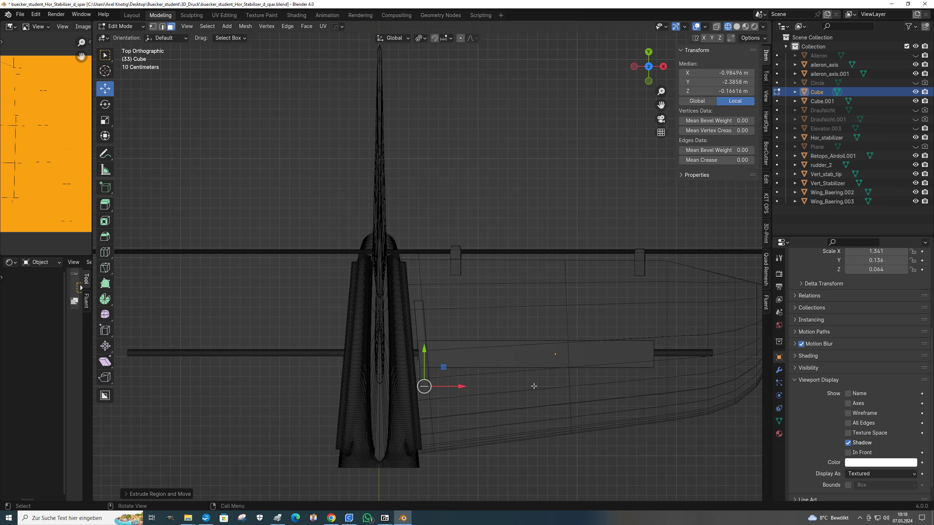
scroll(463, 421, up, 4)
scroll(460, 428, down, 3)
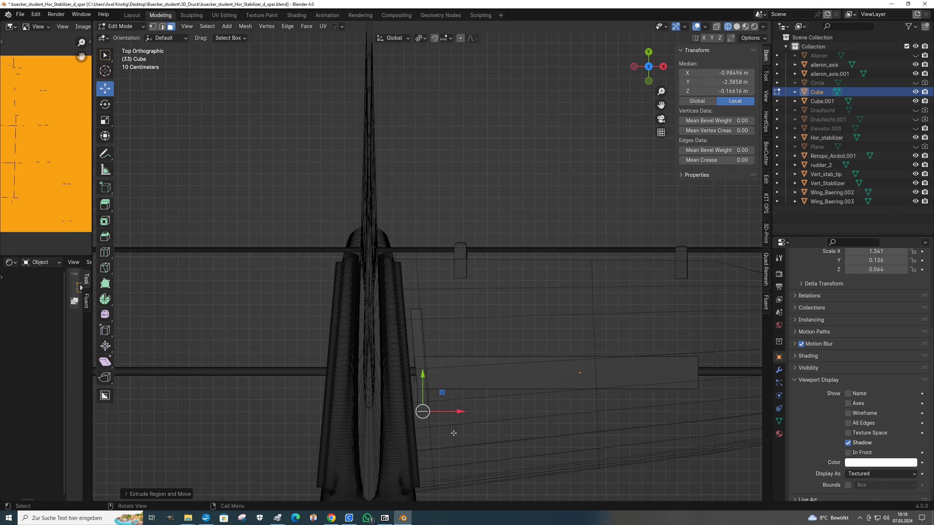
shift+middle_drag(454, 433, 462, 342)
scroll(459, 348, up, 3)
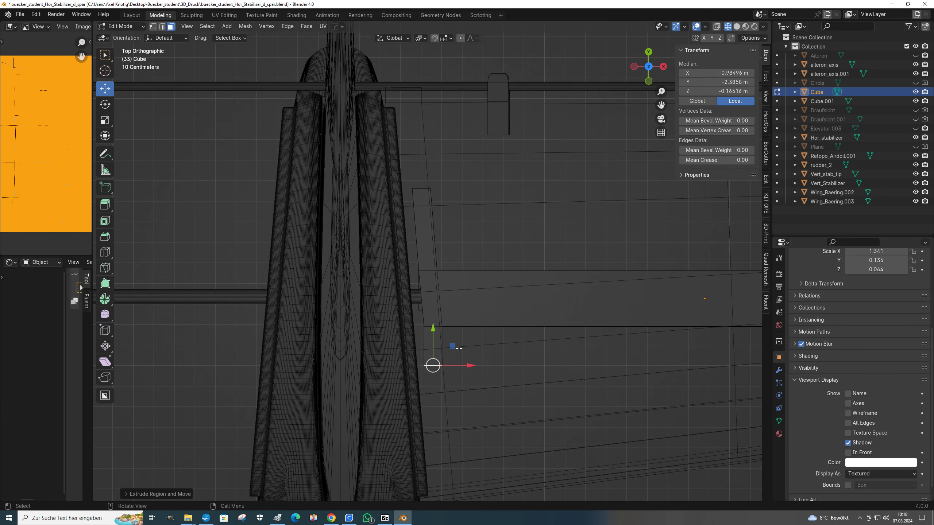
drag(470, 366, 475, 369)
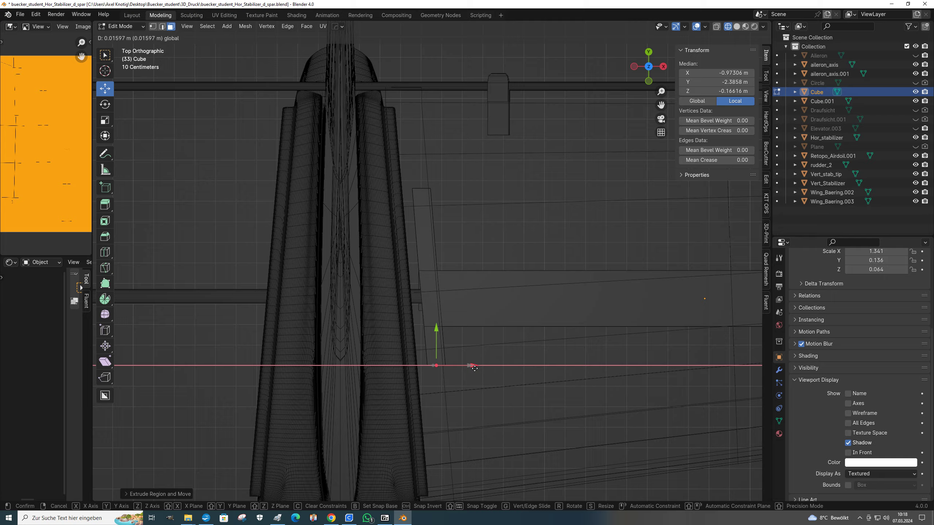
drag(475, 368, 475, 368)
- Scale the front extrusion's end face along Z to about 0.89 in right side view, and fine-tune its height to the stabilizer profile
scroll(475, 369, up, 3)
middle_drag(473, 369, 380, 273)
scroll(380, 273, down, 6)
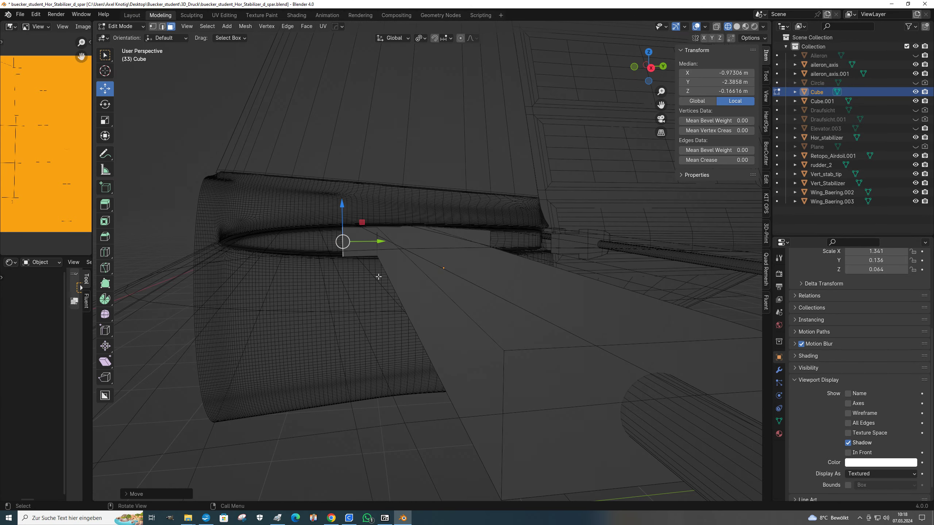
key(KP_3)
scroll(349, 268, up, 5)
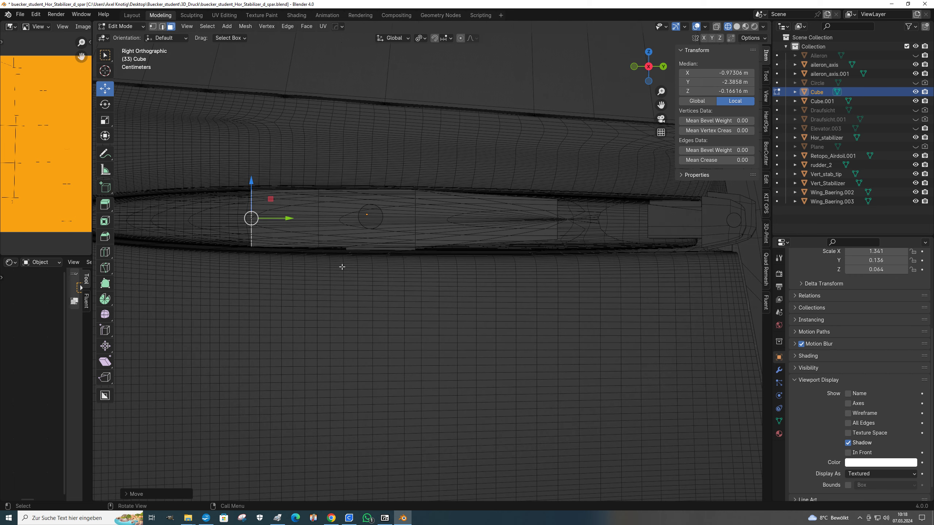
key(s)
key(z)
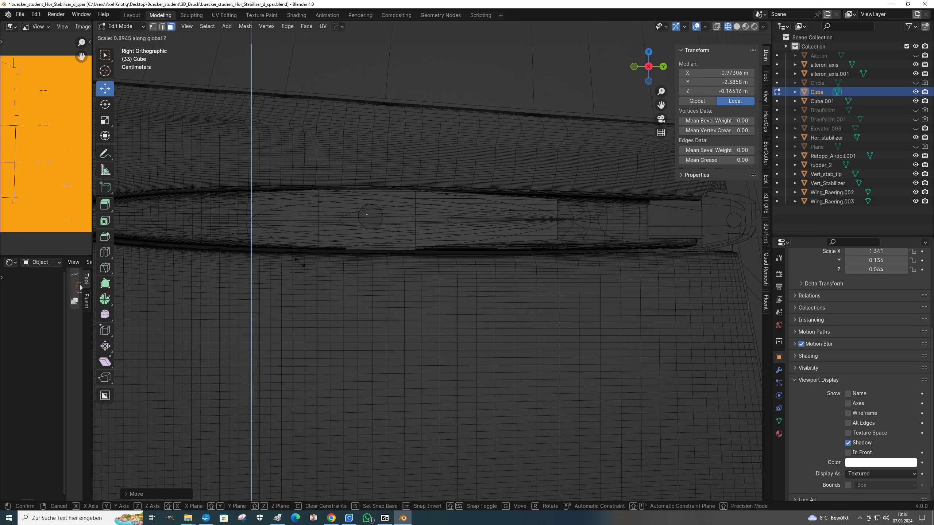
click(301, 263)
scroll(294, 263, up, 3)
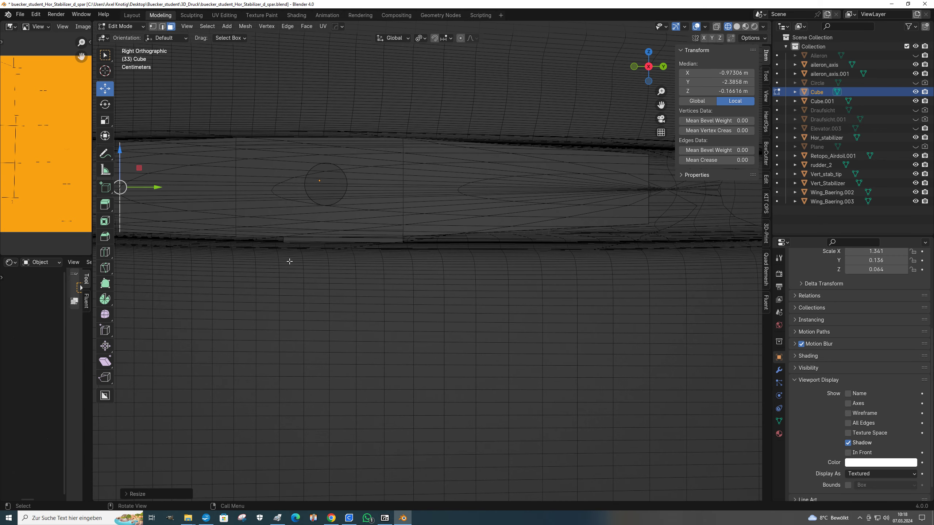
shift+middle_drag(289, 263, 586, 367)
scroll(519, 356, up, 2)
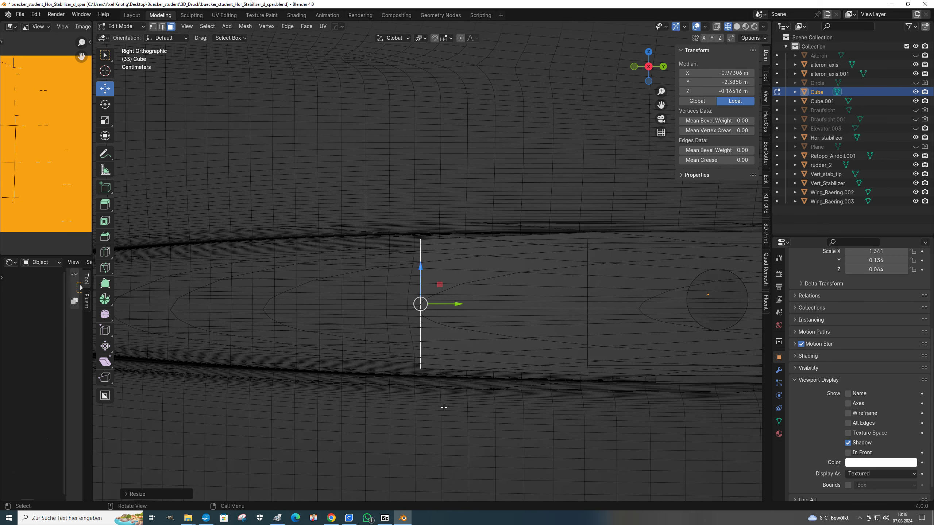
key(s)
key(z)
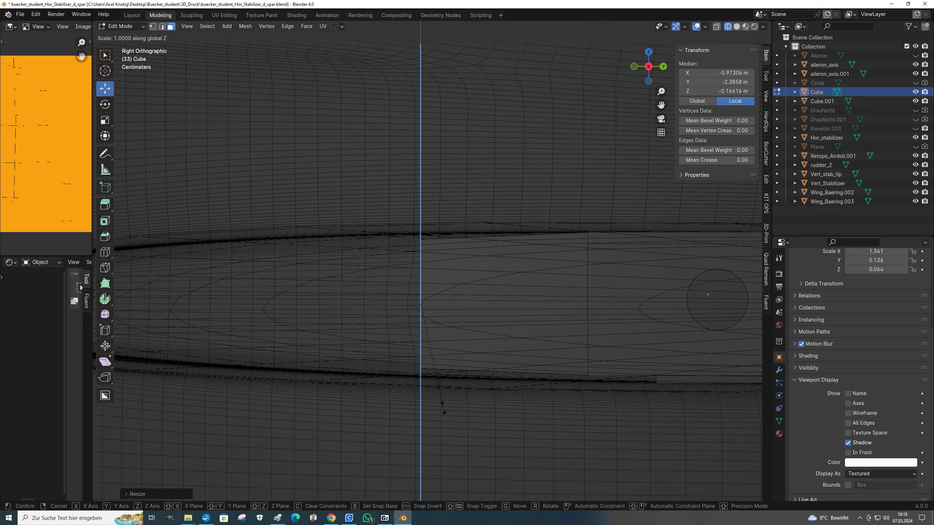
click(443, 410)
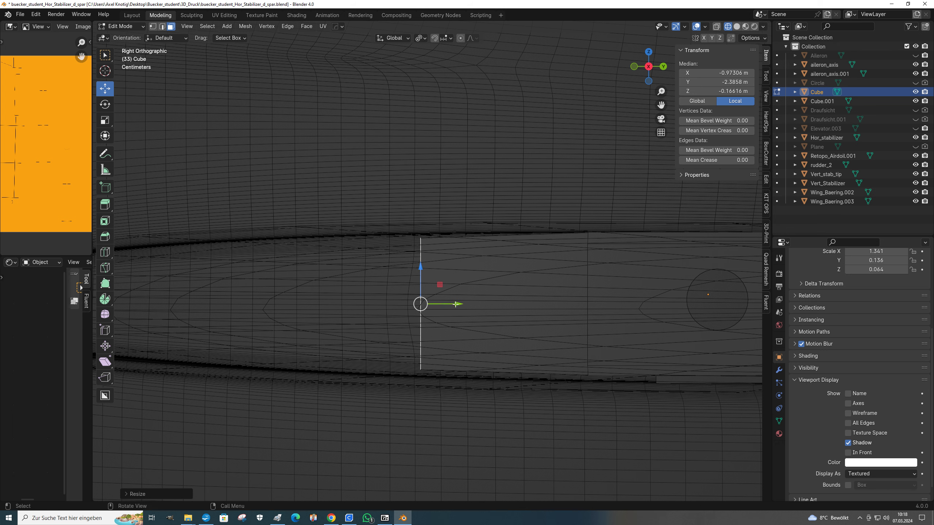
- Move the front extrusion's end face forward to a local Y of about -2.816 m and along X to a local X of about -0.968 m
drag(457, 305, 419, 305)
scroll(422, 320, down, 3)
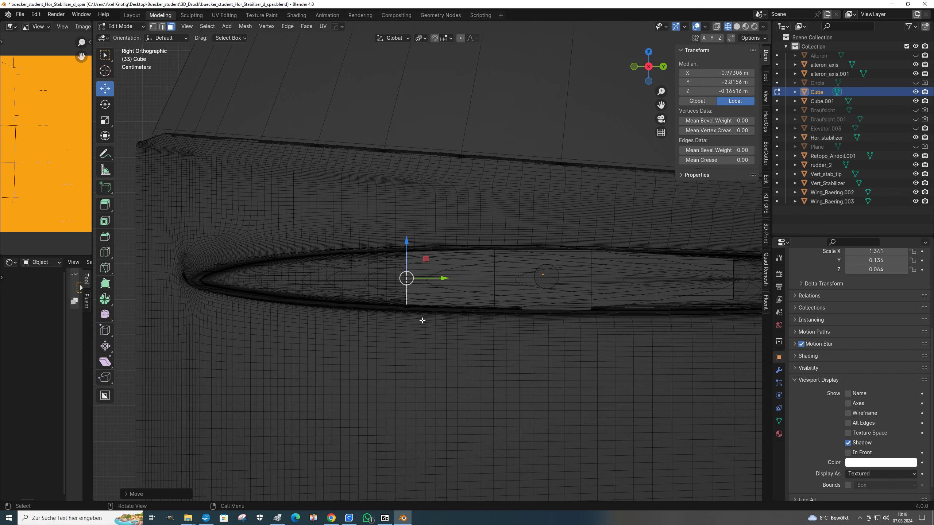
key(KP_7)
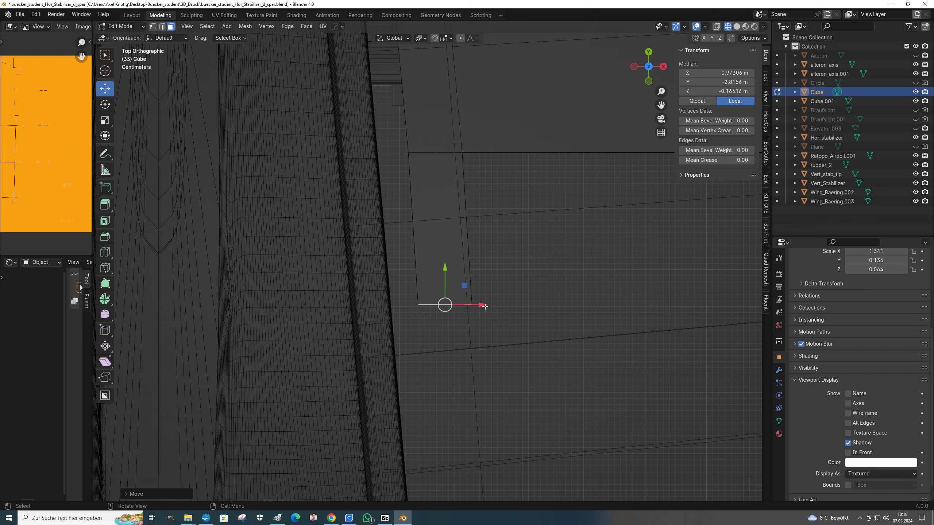
drag(485, 306, 490, 306)
scroll(489, 306, down, 8)
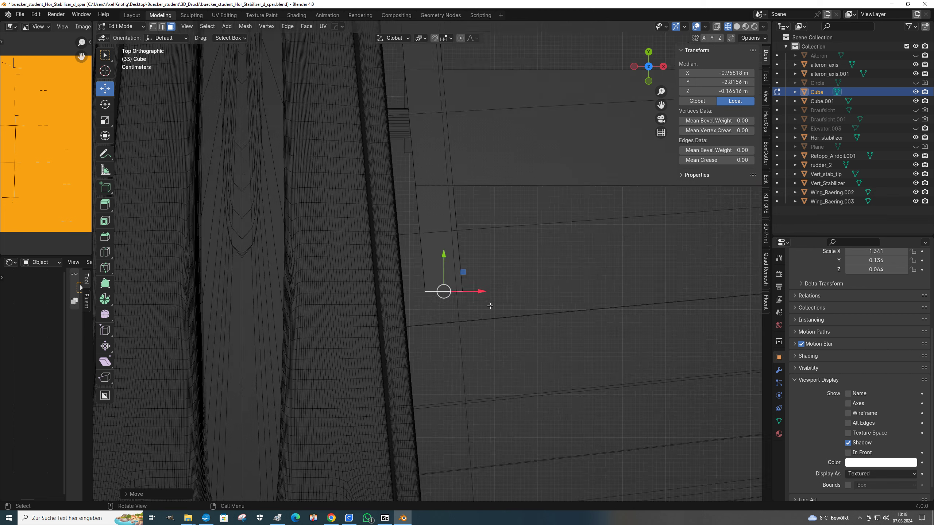
- Switch the viewport to solid shading and inspect the extended spar inside the tail assembly
middle_drag(506, 309, 492, 244)
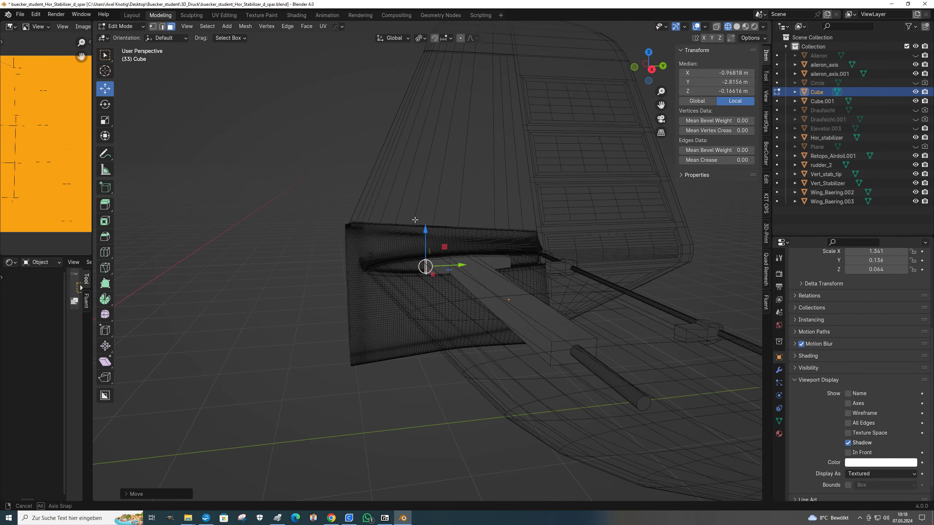
scroll(864, 458, down, 1)
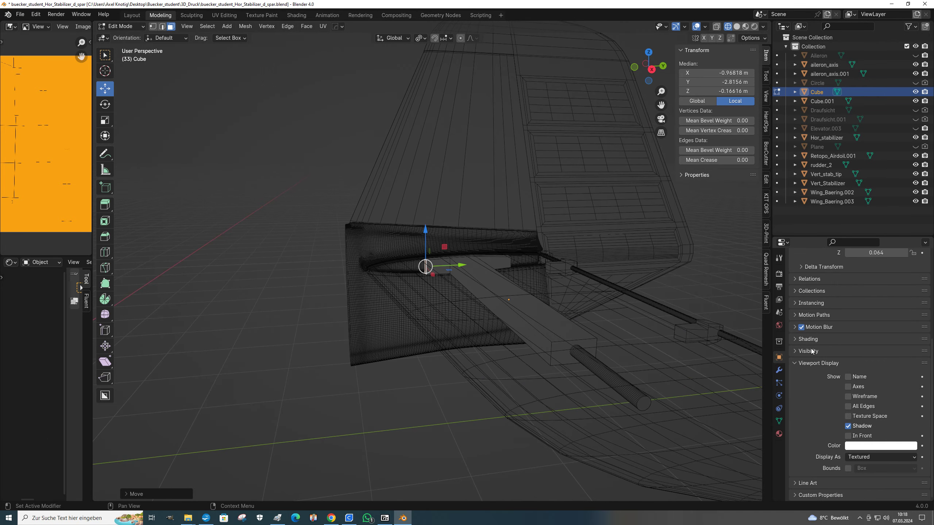
click(736, 27)
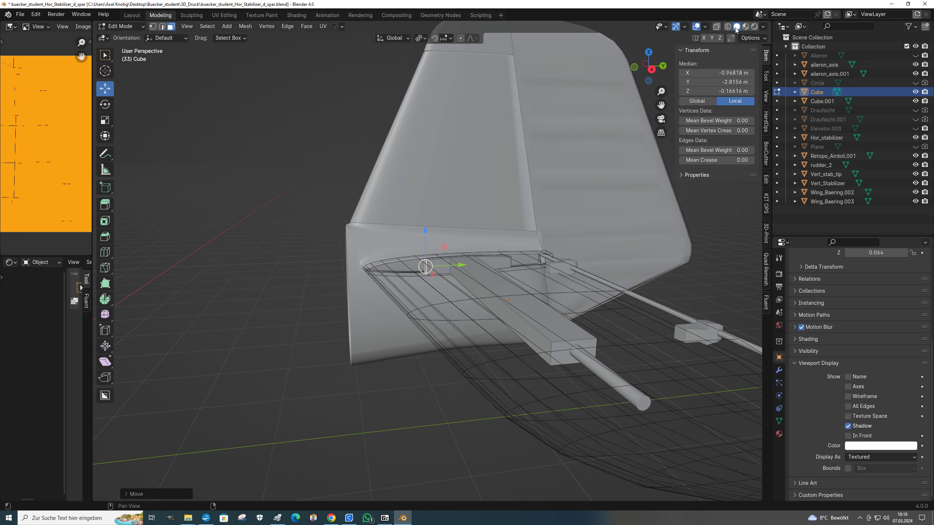
mouse_move(499, 267)
middle_down()
mouse_move(556, 272)
mouse_move(516, 280)
mouse_move(517, 288)
mouse_move(430, 279)
mouse_move(470, 317)
mouse_move(513, 322)
middle_up()
scroll(517, 288, up, 9)
scroll(514, 322, down, 8)
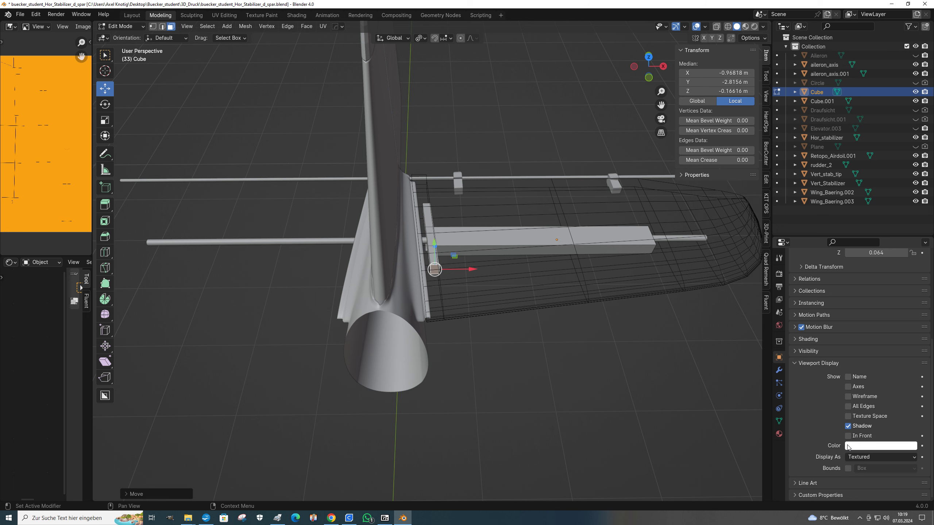
- Return to Object Mode and delete the wireframe Hor_stabilizer object
click(479, 329)
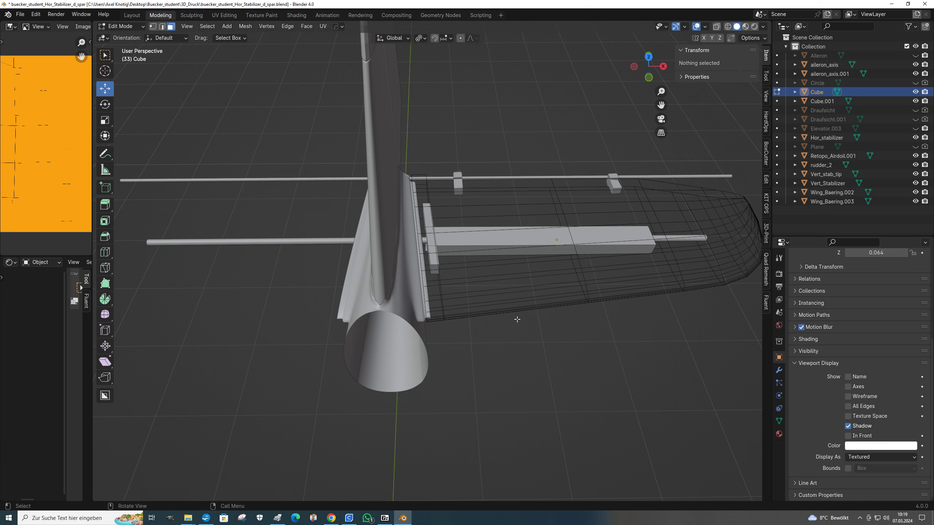
middle_drag(517, 319, 613, 279)
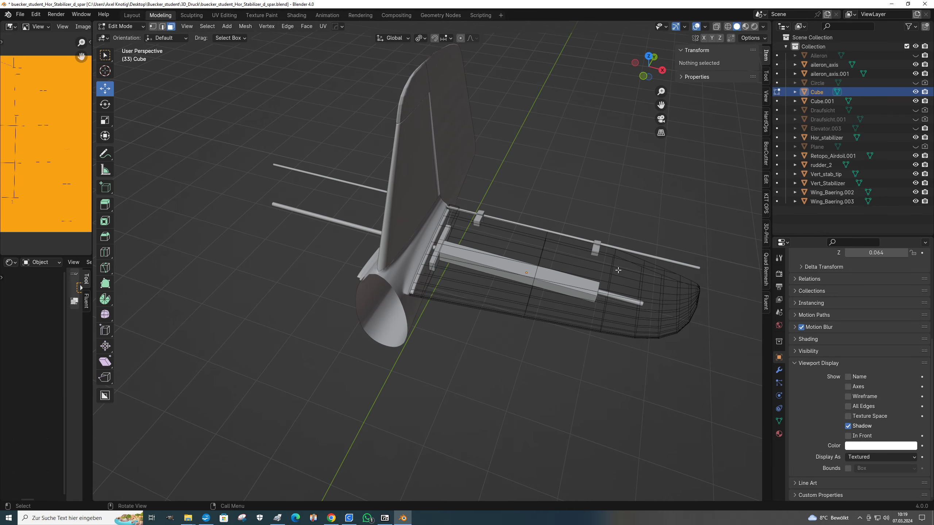
click(121, 26)
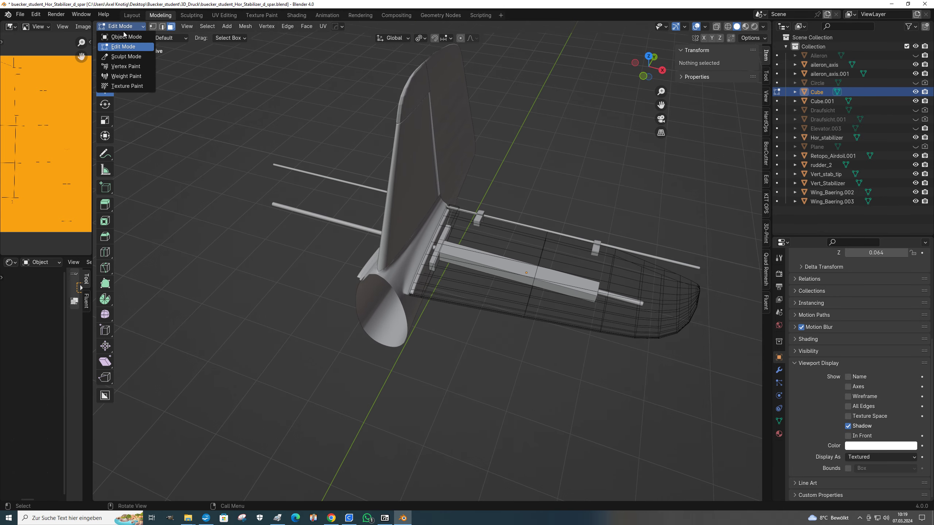
click(125, 37)
click(542, 249)
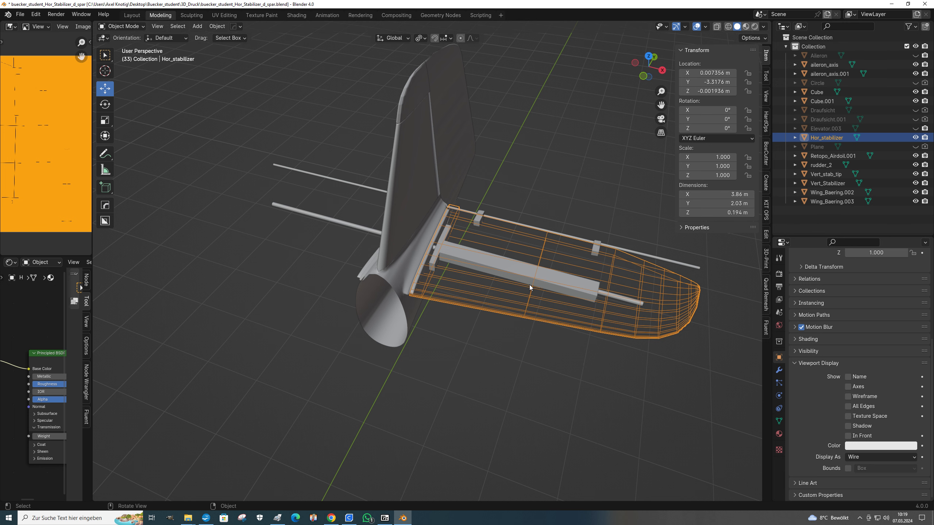
key(x)
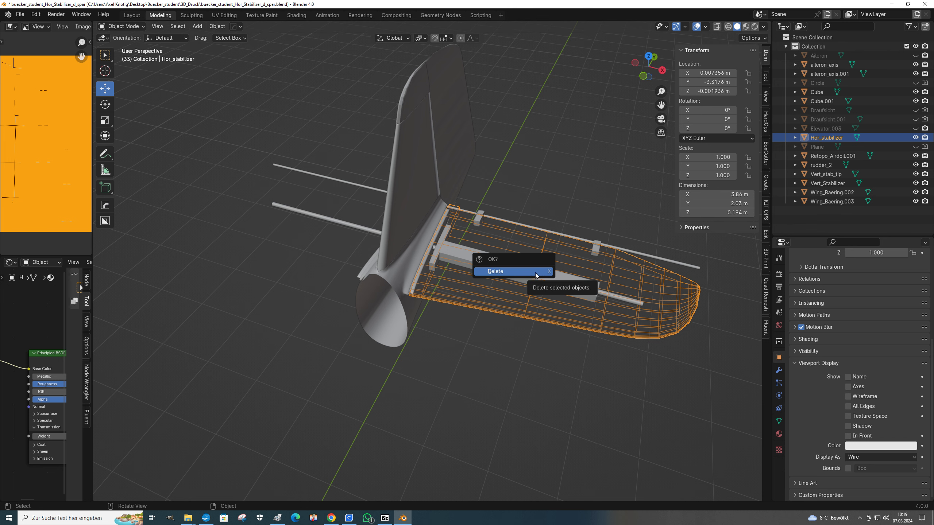
click(510, 273)
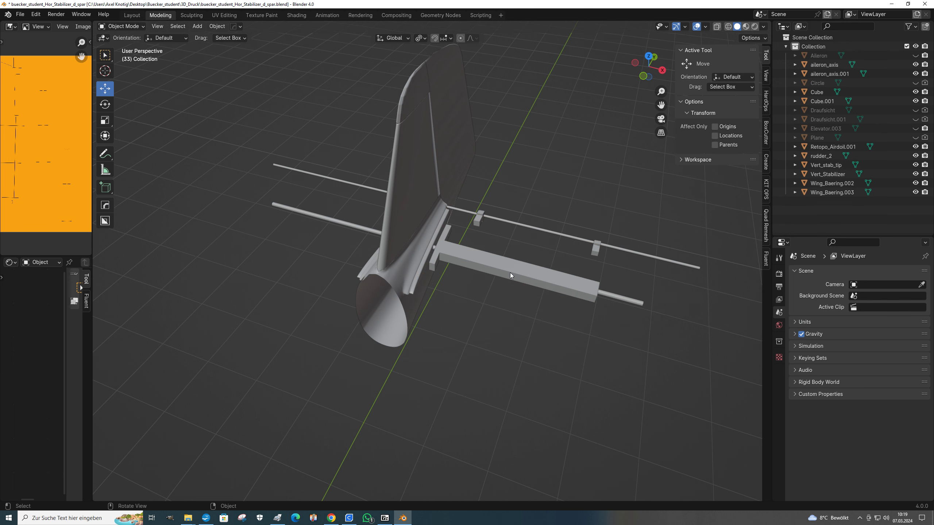
- Delete all visible objects except the spar (Cube) and the rod running through it (aileron_axis.001)
click(416, 209)
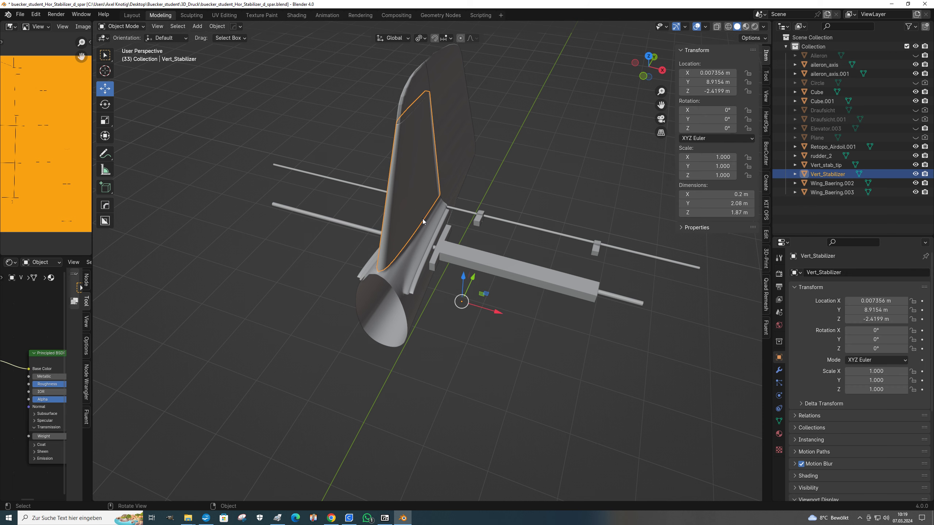
click(549, 278)
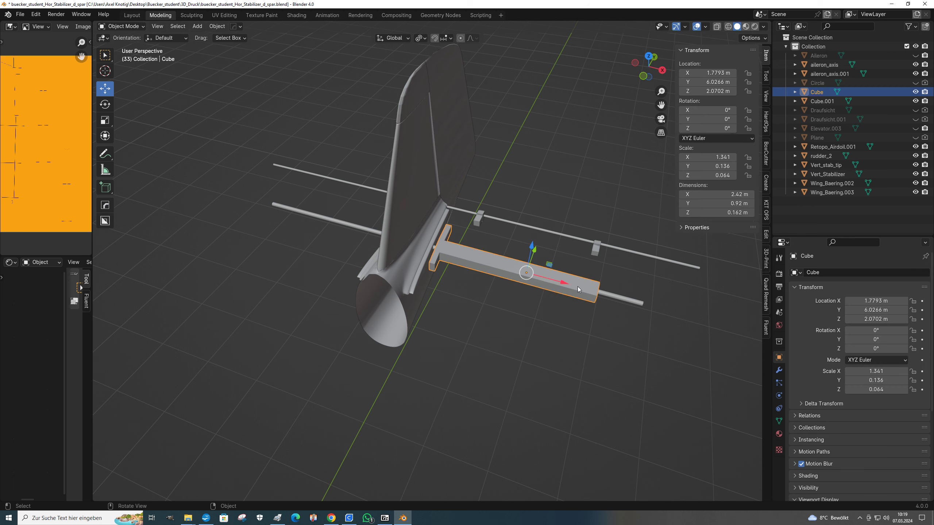
shift+click(636, 303)
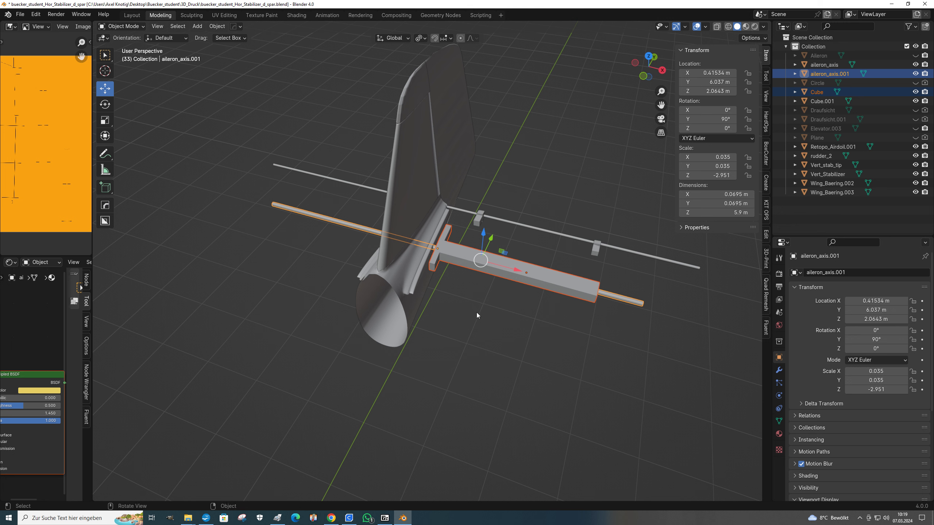
key(ctrl+i)
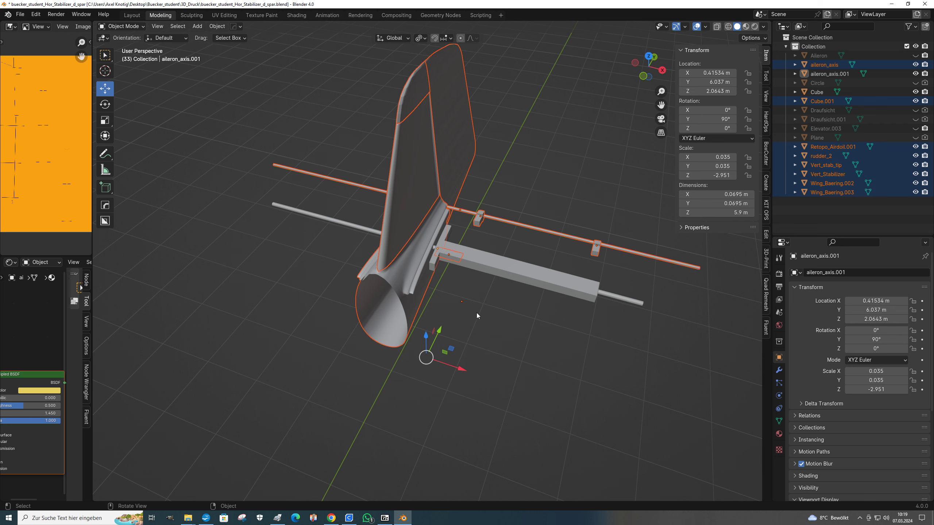
key(x)
click(501, 263)
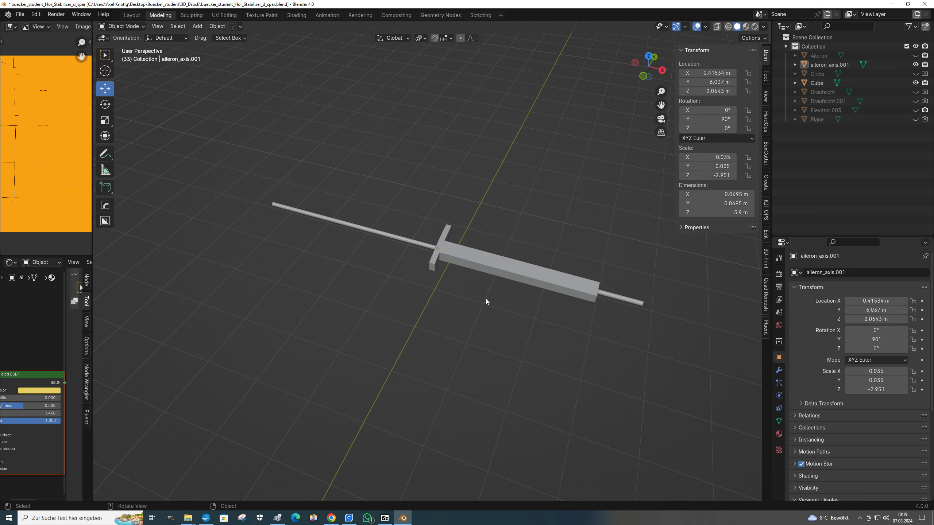
- Enter Edit Mode on the spar (Cube) and select the three fuselage-side faces across its root and both extensions
click(477, 267)
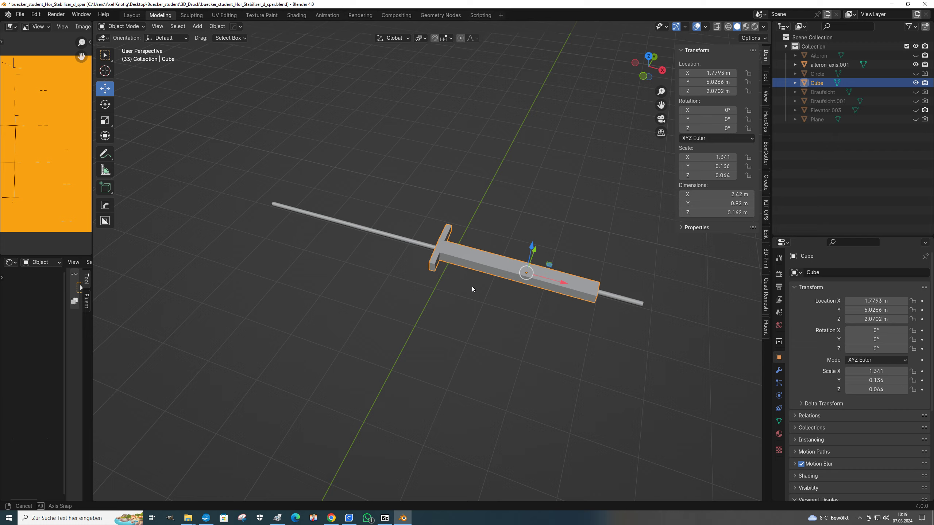
middle_drag(471, 286, 563, 327)
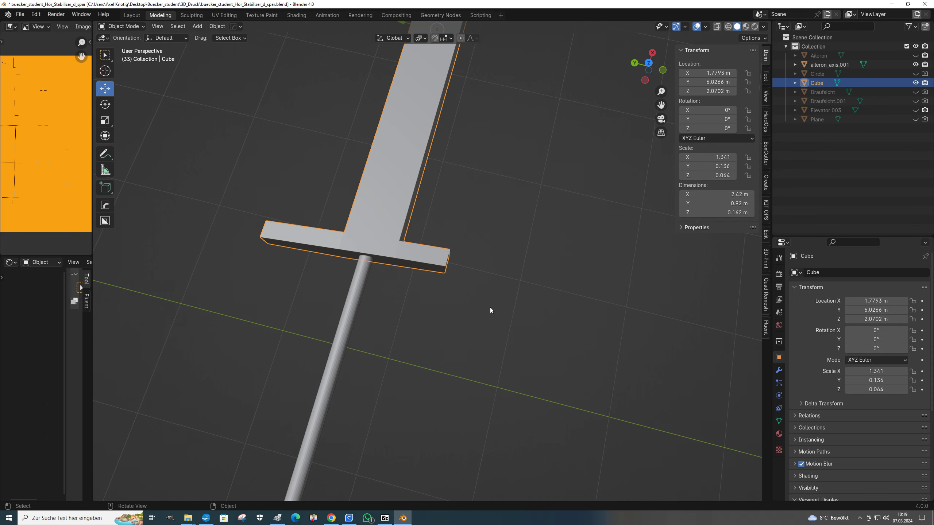
scroll(490, 310, up, 3)
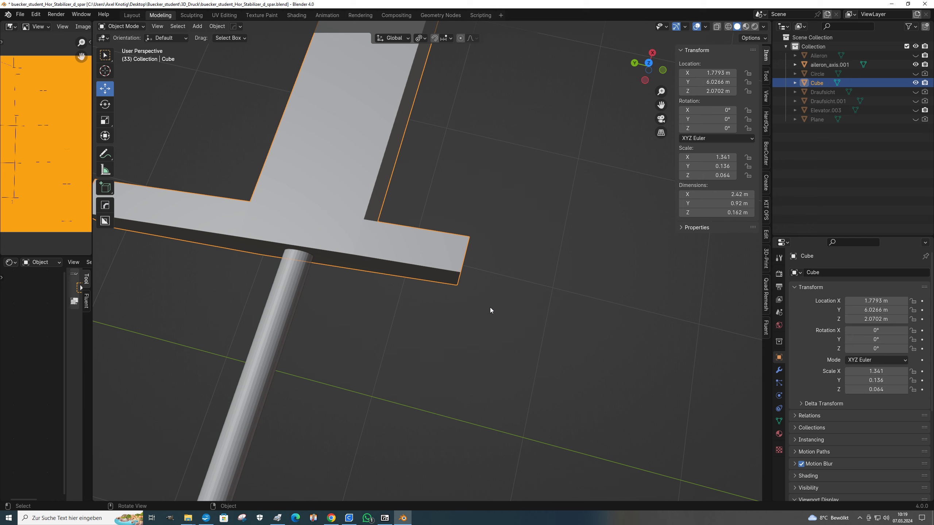
click(117, 27)
click(119, 47)
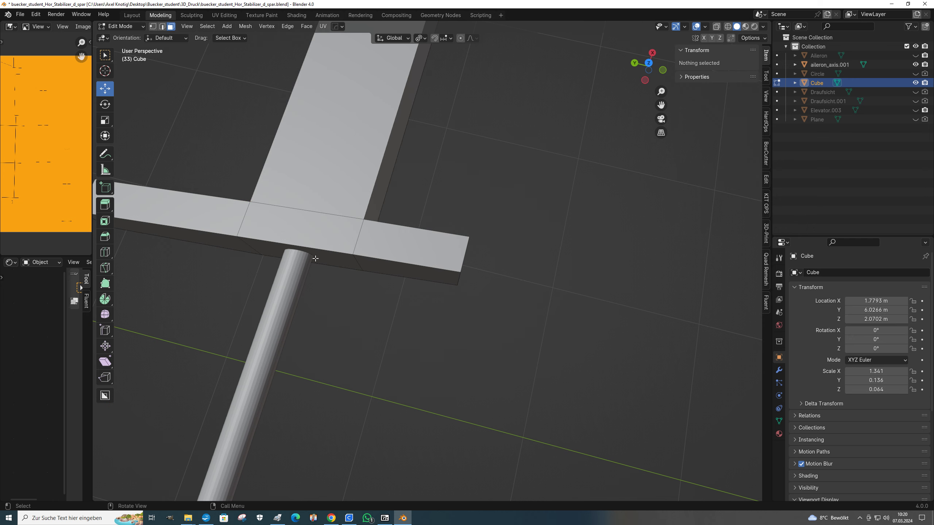
middle_drag(425, 276, 401, 224)
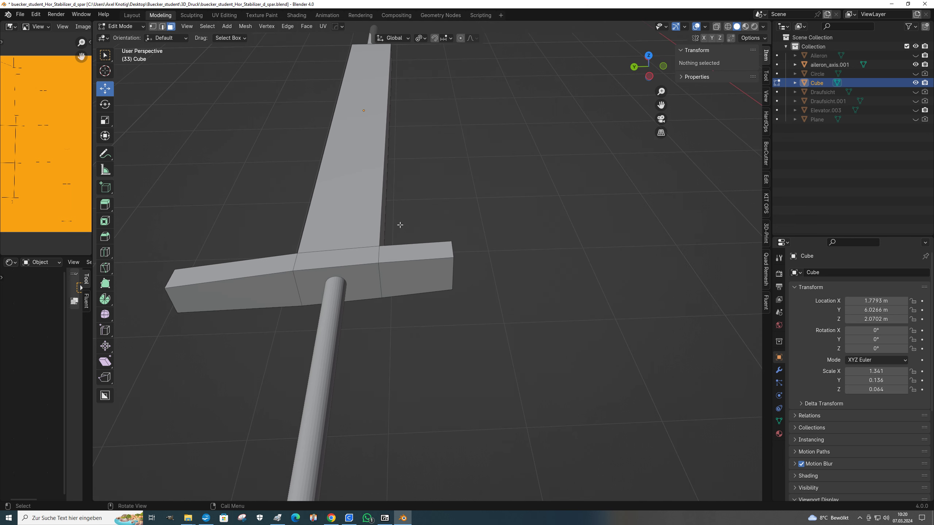
click(403, 282)
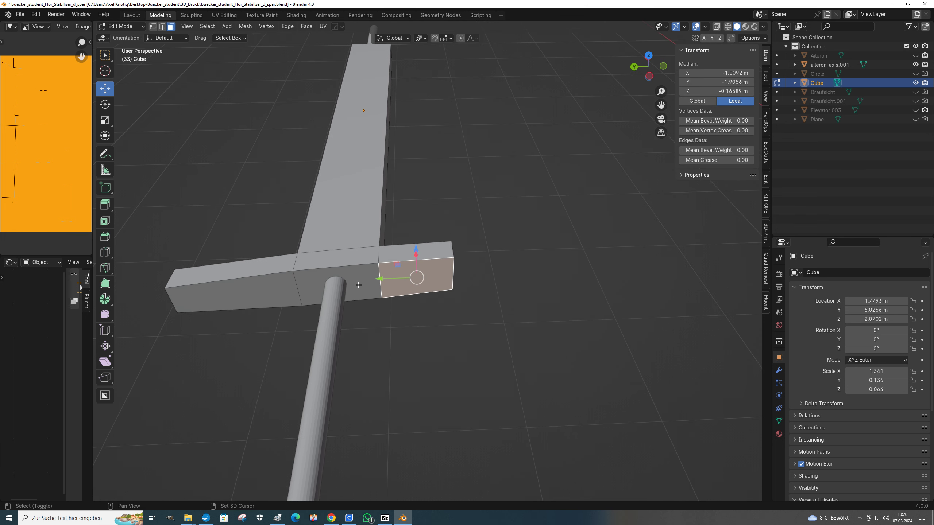
shift+click(359, 285)
shift+click(251, 291)
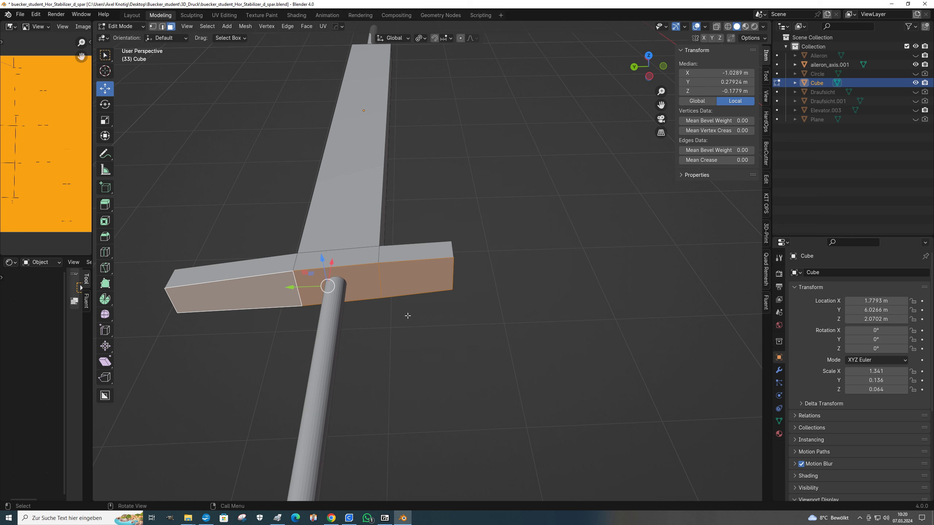
- Set the transform orientation to Normal, flatten the selected root faces by scaling them to 0 along Z, and deselect them
key(KP_7)
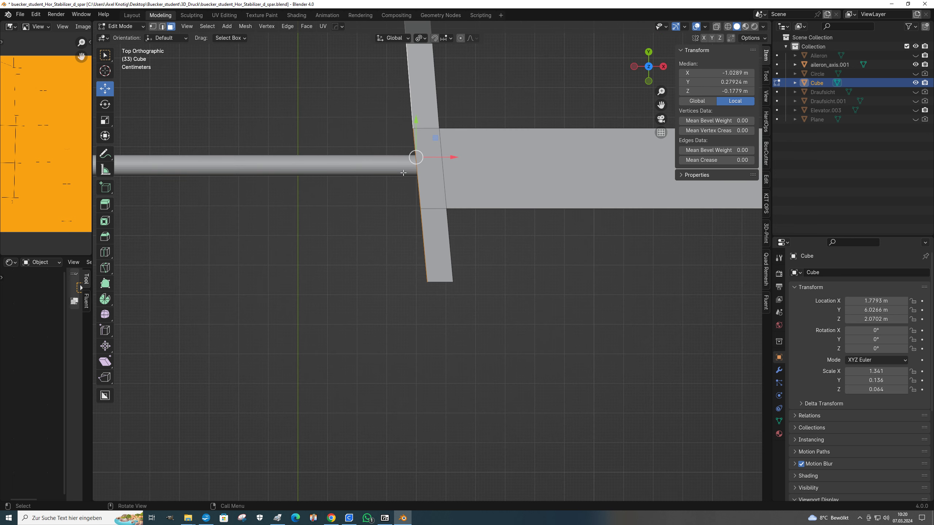
click(399, 39)
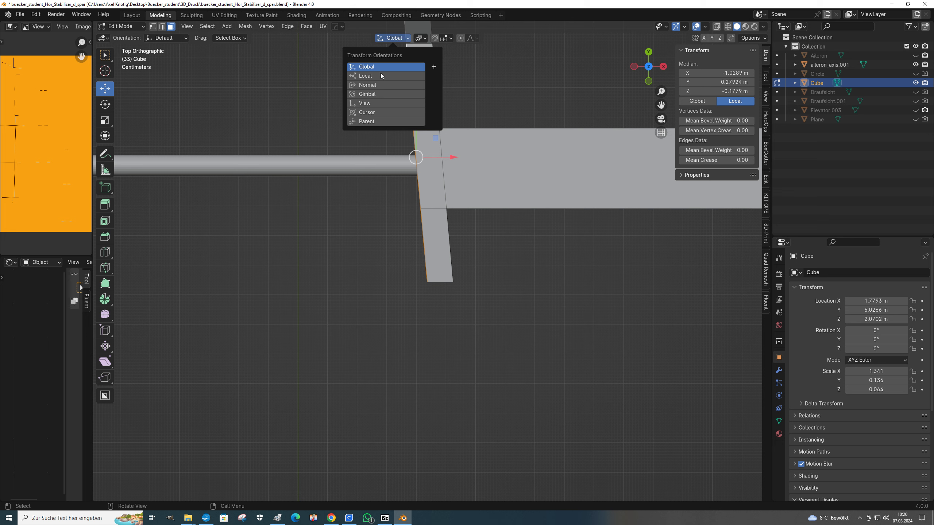
click(375, 86)
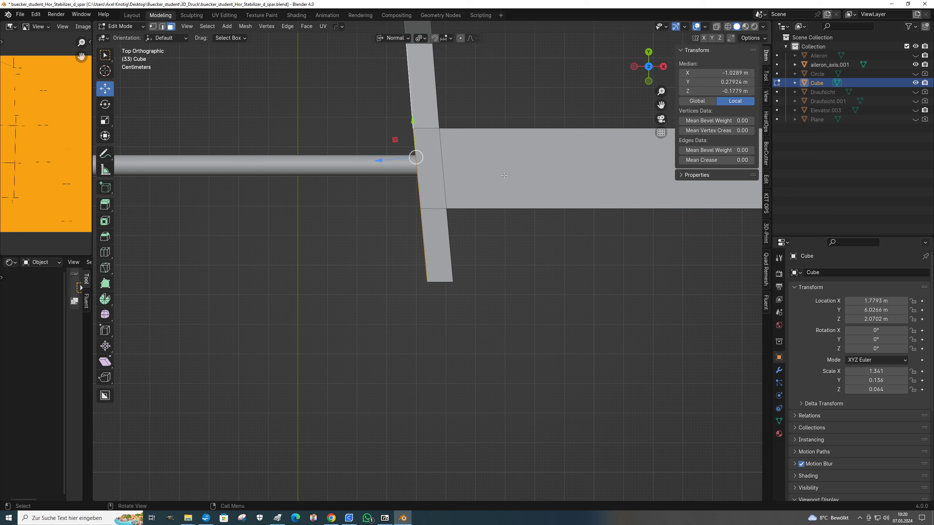
key(s)
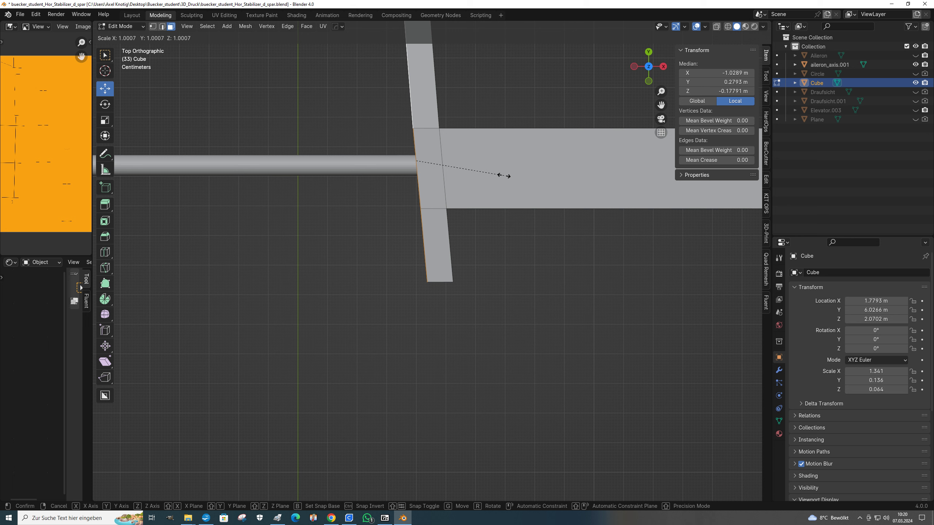
key(z)
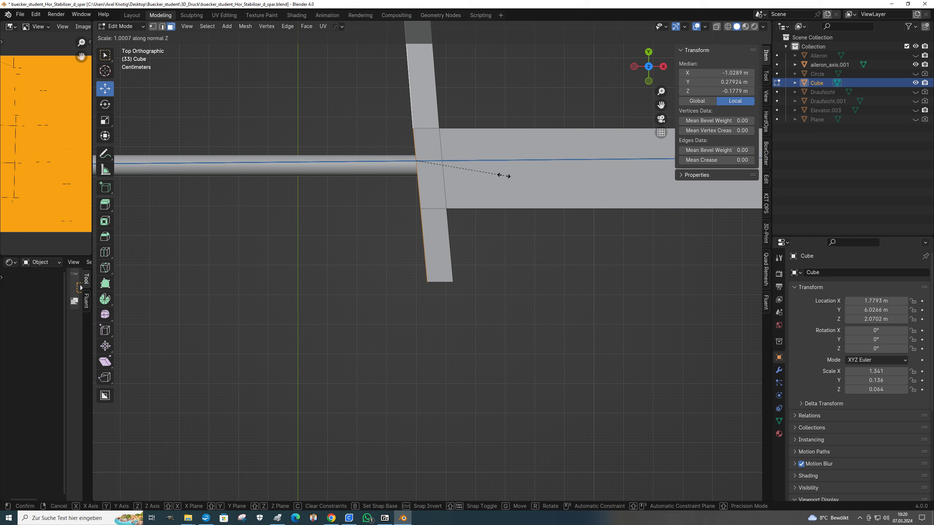
text(0)
key(Return)
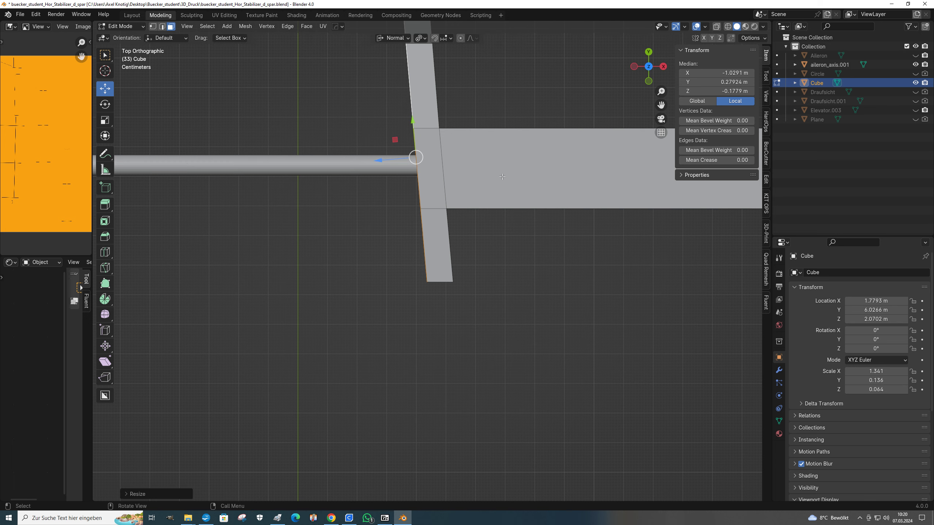
click(499, 246)
- Inspect the flattened root faces from several angles and return to Object Mode
middle_drag(486, 299, 571, 225)
scroll(390, 266, up, 2)
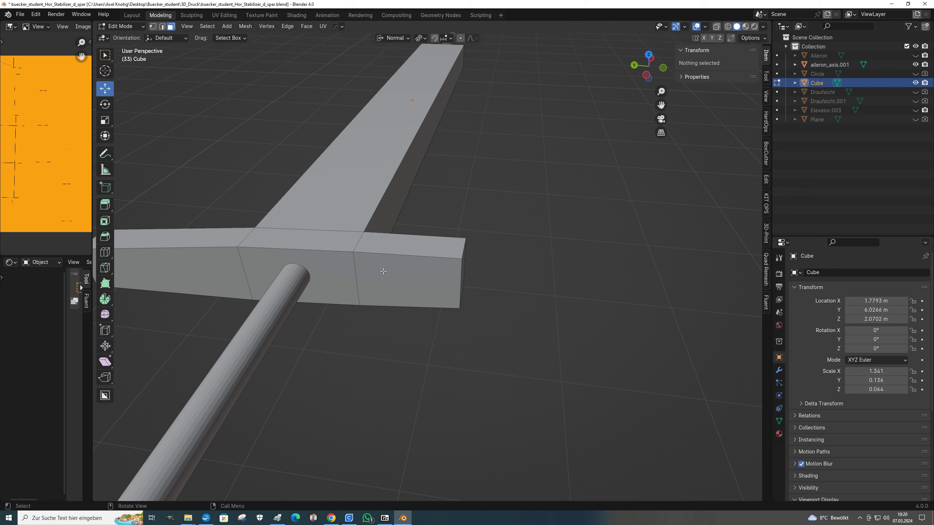
middle_drag(315, 247, 230, 248)
scroll(314, 245, down, 3)
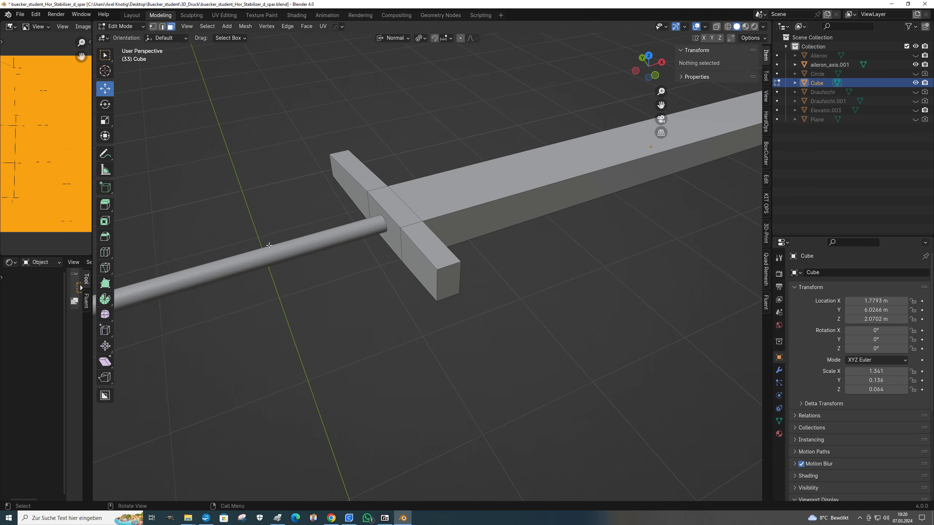
middle_drag(404, 251, 453, 239)
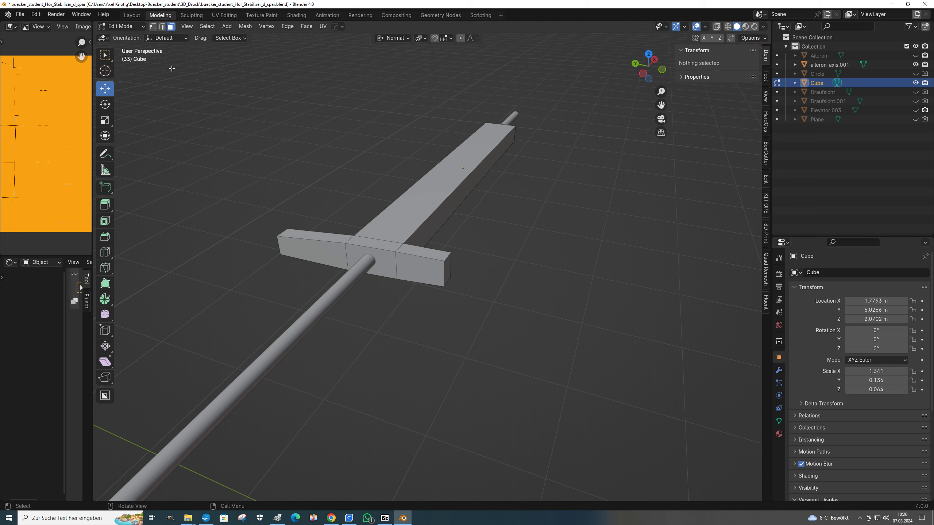
click(122, 25)
click(118, 38)
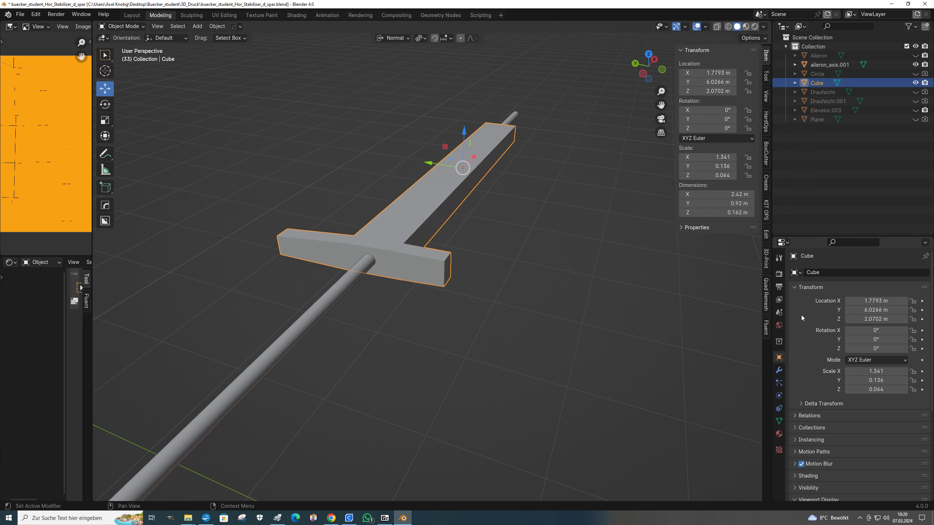
- Add a Boolean modifier to the spar, set to Difference with aileron_axis.001 as the cutting object, and apply it
click(779, 370)
click(823, 273)
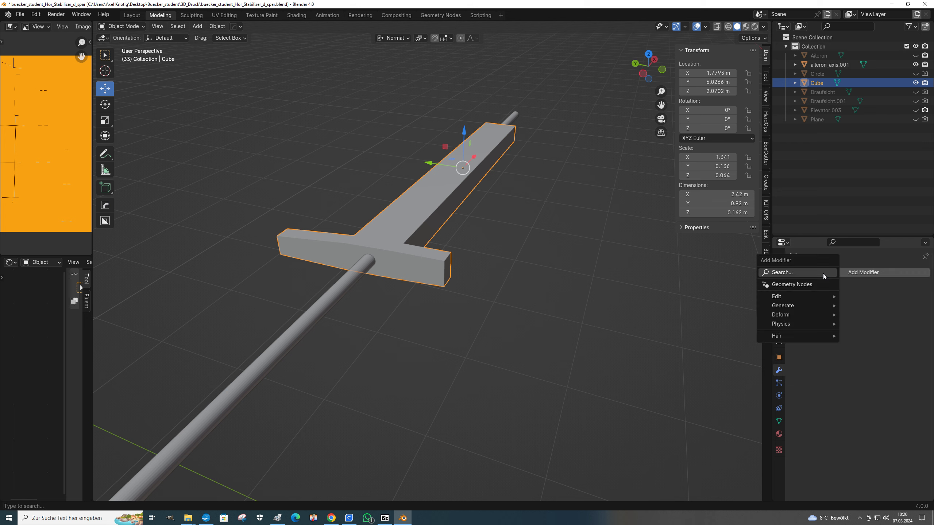
mouse_move(789, 298)
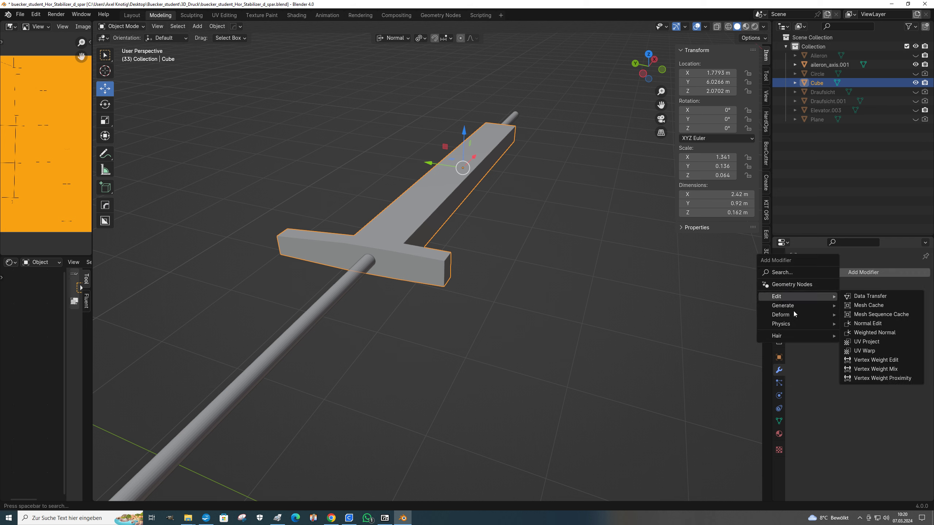
click(784, 273)
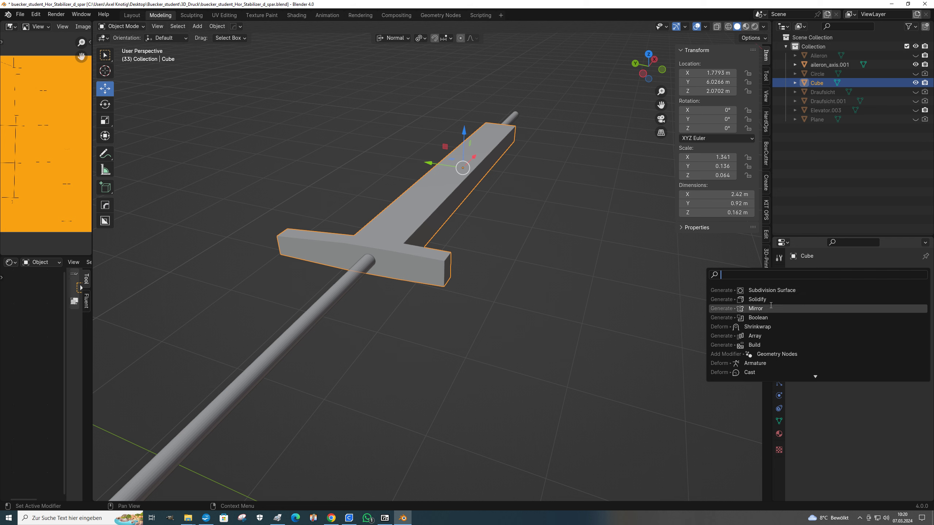
click(767, 318)
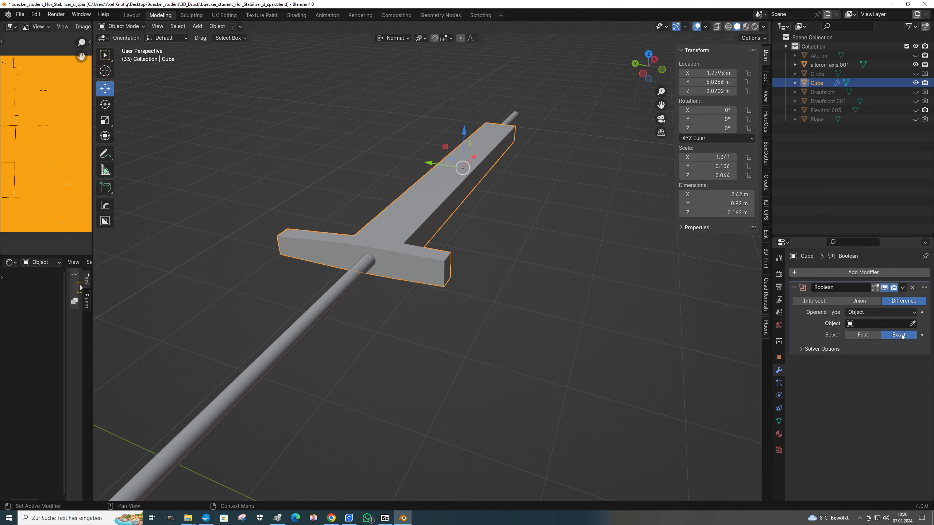
click(913, 324)
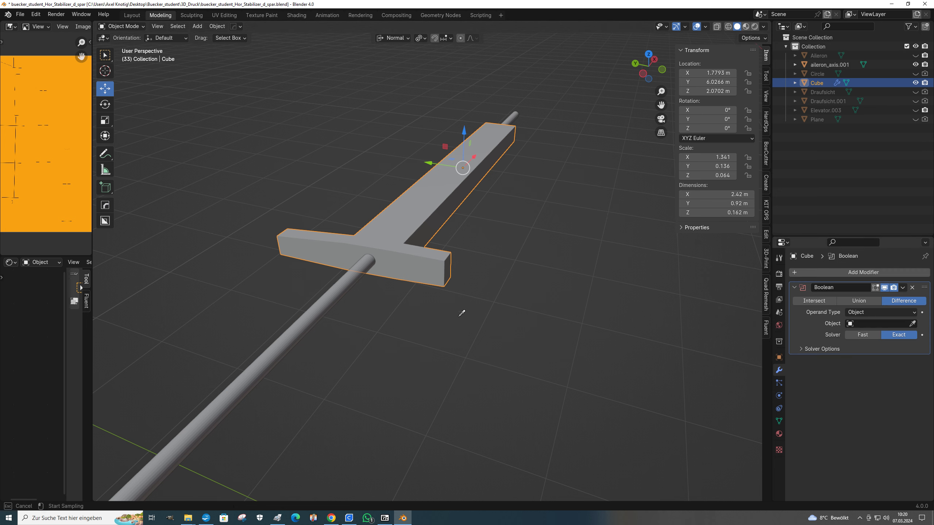
click(346, 282)
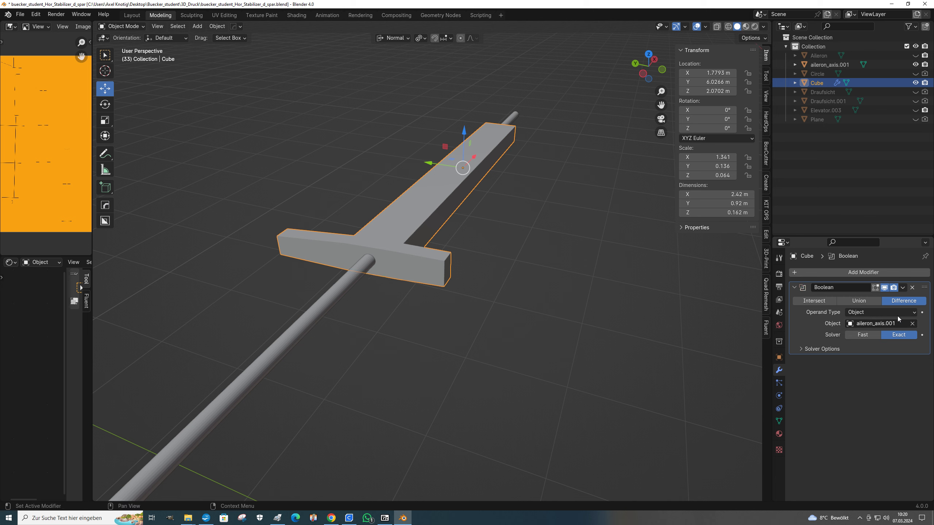
click(902, 287)
click(876, 298)
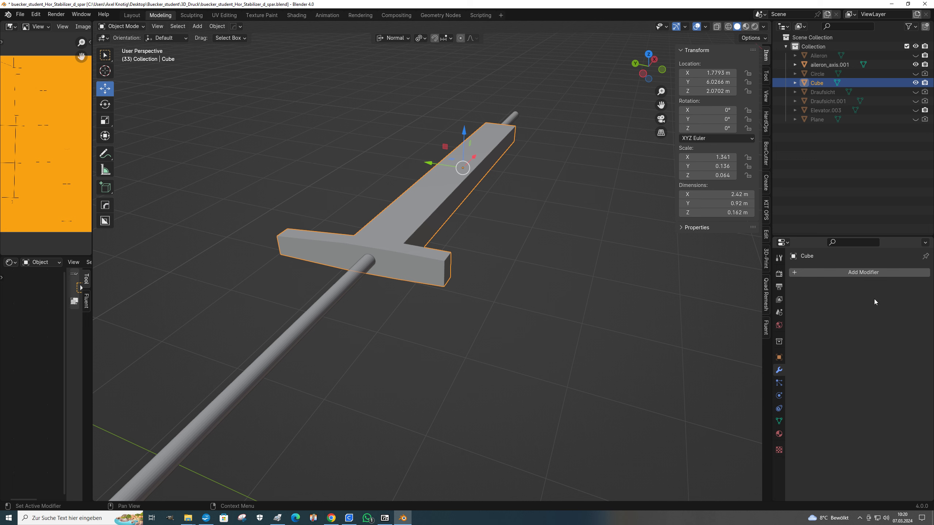
- Hide the rod (aileron_axis.001) and look closely at the hole in the spar's root face
click(355, 276)
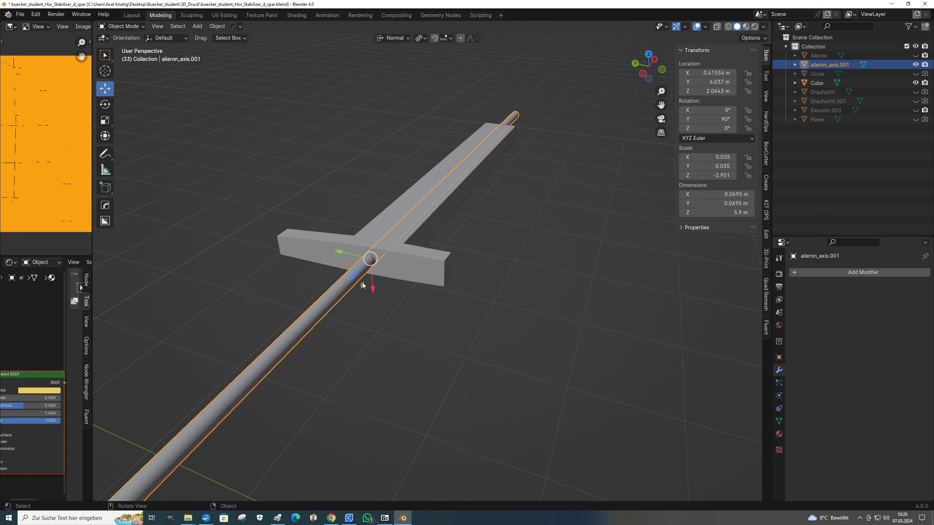
key(h)
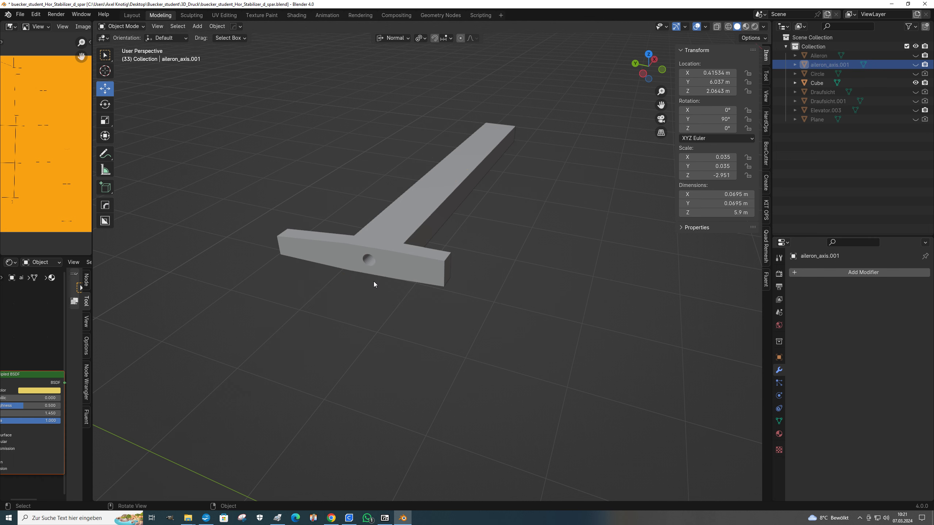
scroll(374, 282, up, 3)
mouse_move(369, 275)
middle_down()
mouse_move(393, 251)
mouse_move(375, 271)
middle_up()
- Enter Edit Mode on the spar, select and then deselect its whole mesh, and inspect the bored spar from both sides
click(374, 270)
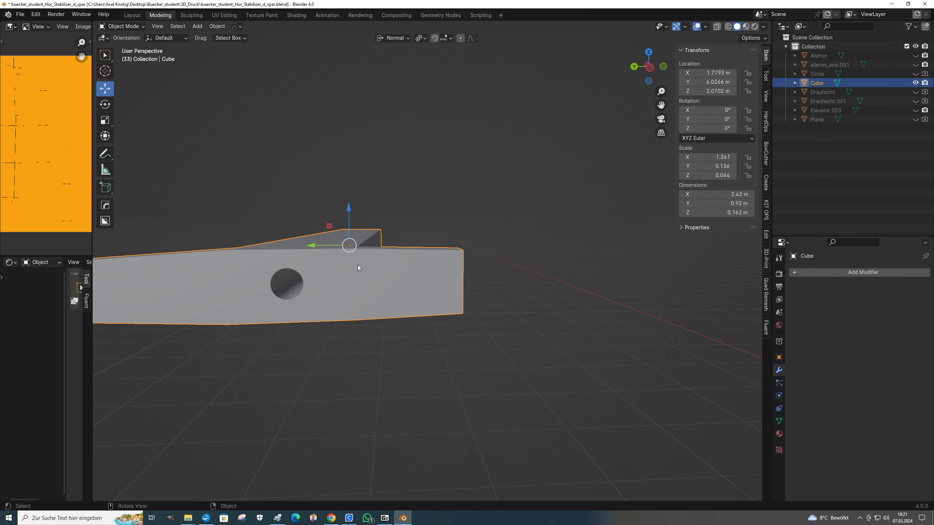
click(124, 28)
click(125, 46)
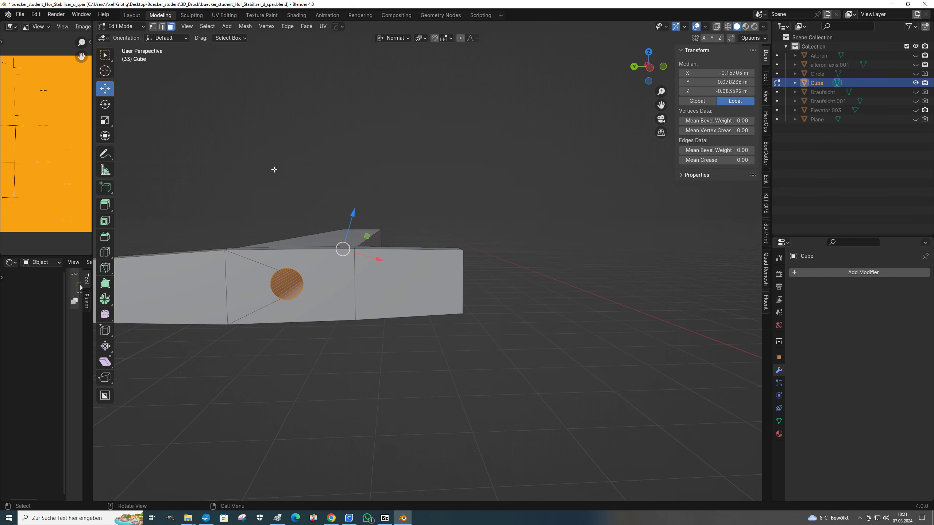
middle_drag(274, 169, 599, 306)
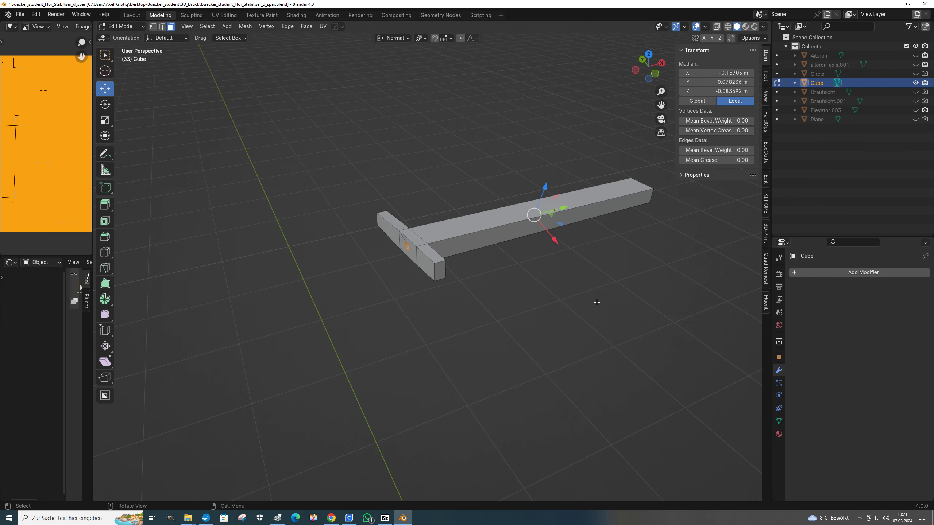
key(a)
middle_drag(517, 267, 548, 261)
scroll(542, 258, up, 3)
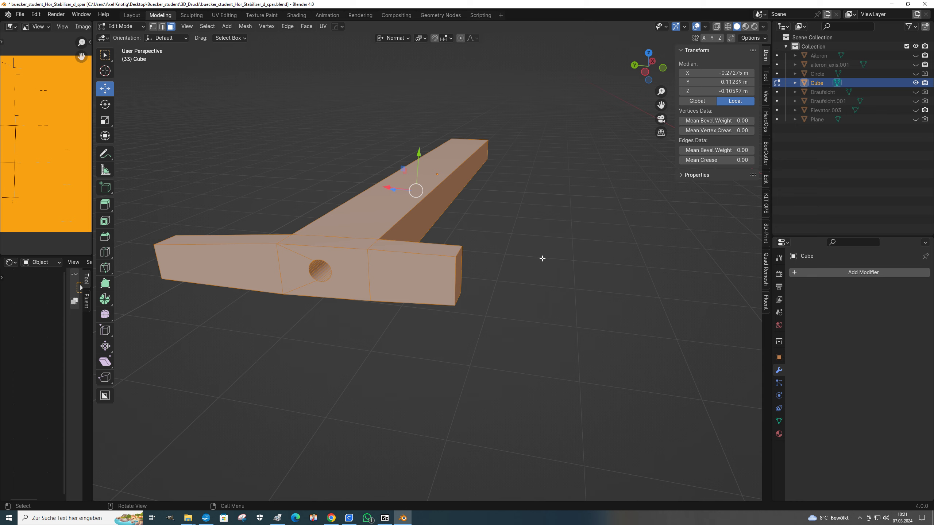
click(542, 259)
scroll(463, 261, up, 2)
middle_drag(463, 261, 564, 268)
scroll(542, 258, down, 8)
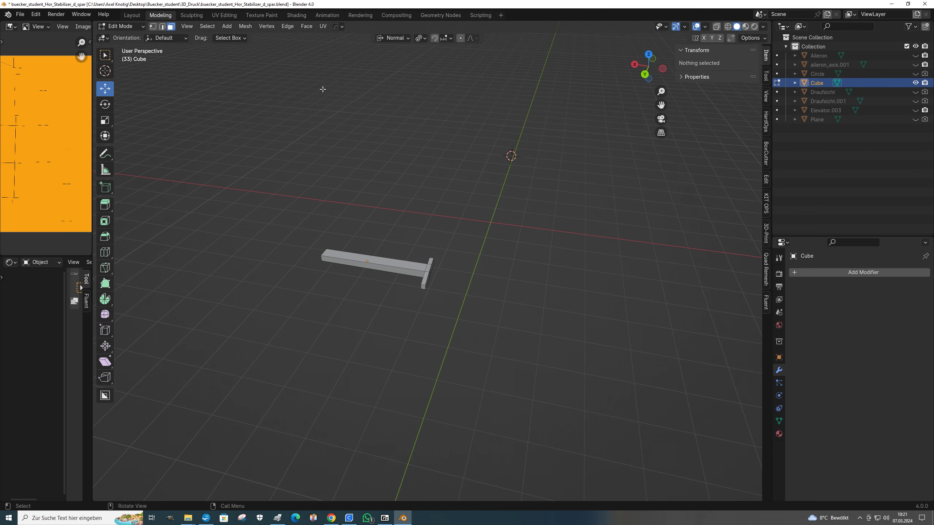
- Save the current Blender file under its existing name and keep the spar (Cube) as the active object
click(19, 14)
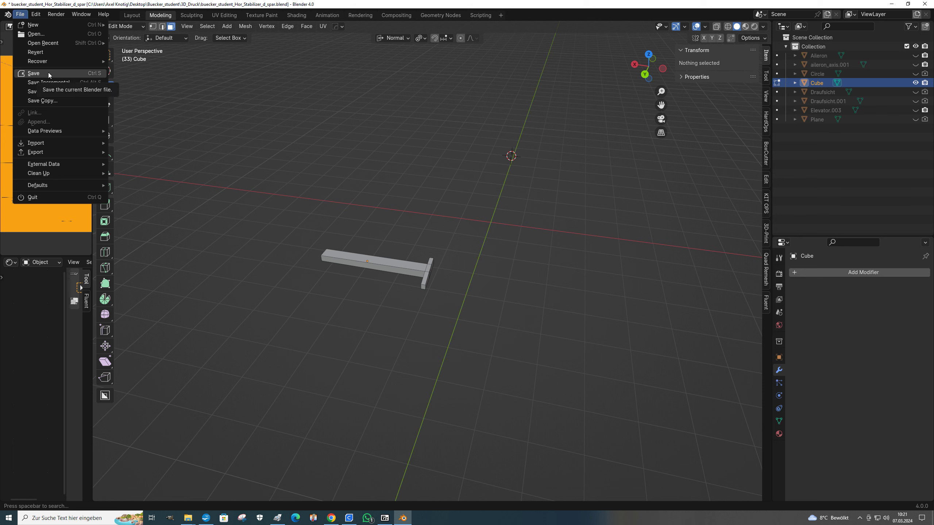
click(34, 74)
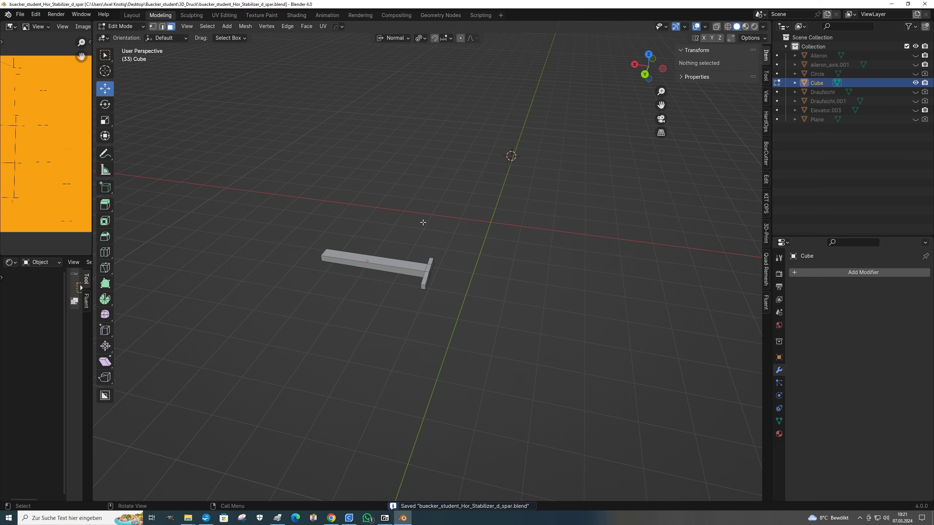
scroll(423, 223, up, 4)
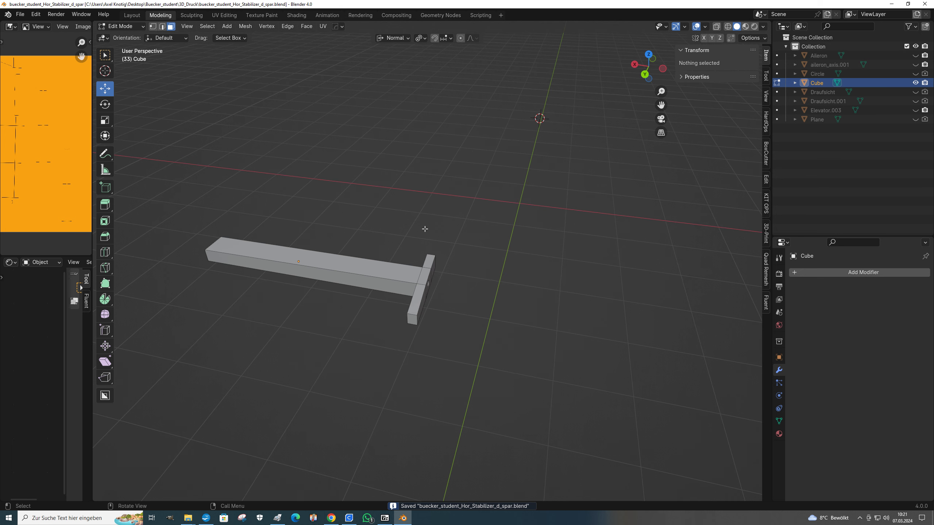
click(890, 83)
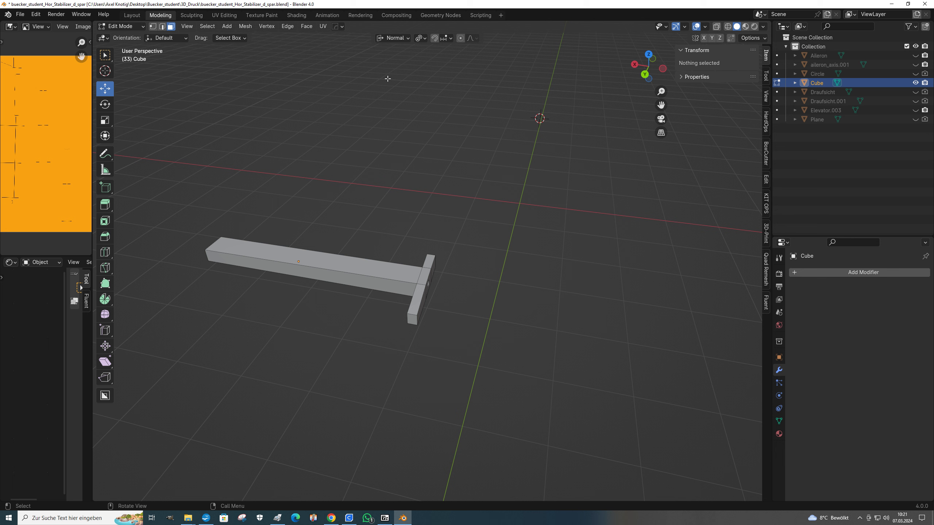
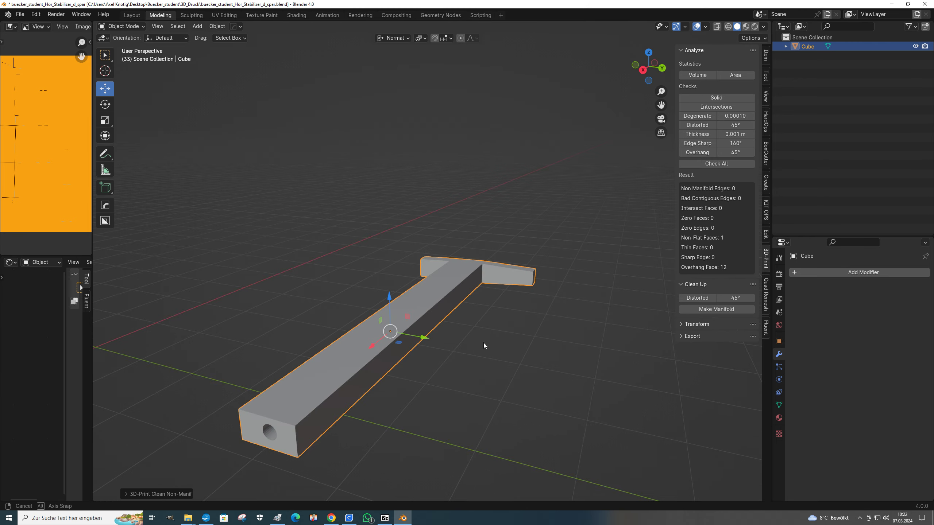
- Export the spar as buecker_student_Hor_Stabilizer_d_spar.stl into the Finale_STL\Horizontal_Stabilizer folder, keeping the default STL options
click(20, 14)
mouse_move(45, 154)
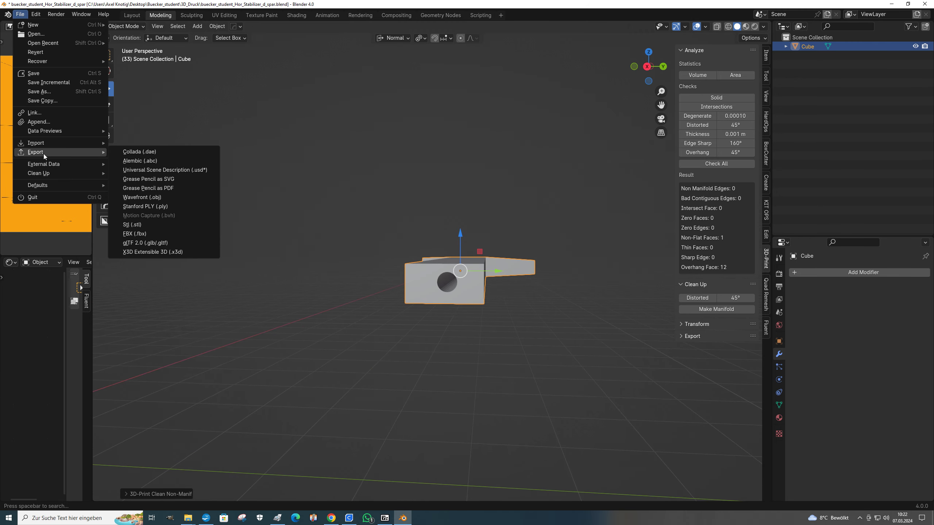
click(151, 225)
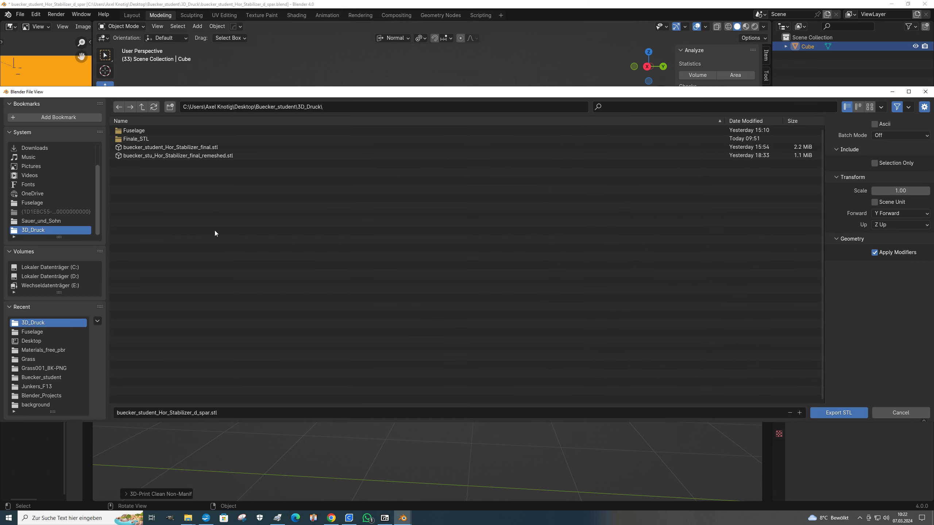
double_click(136, 139)
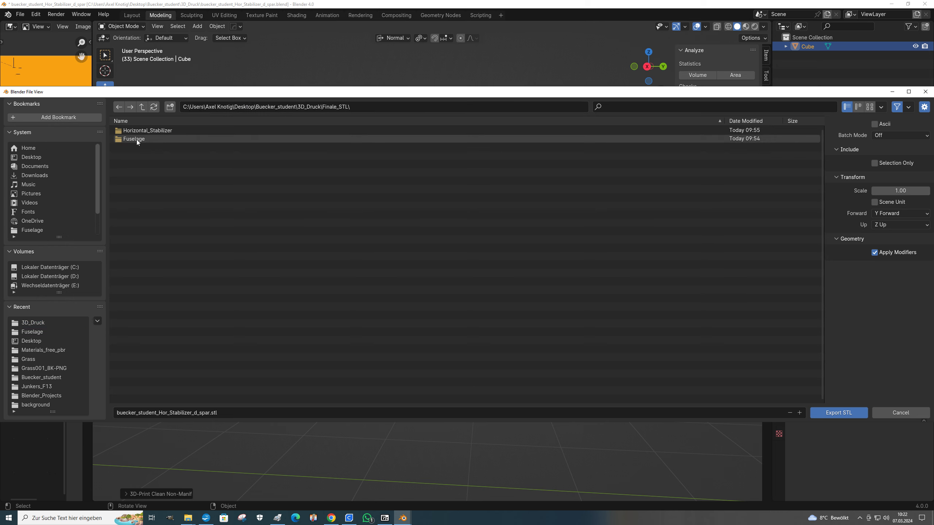
click(139, 131)
click(139, 131)
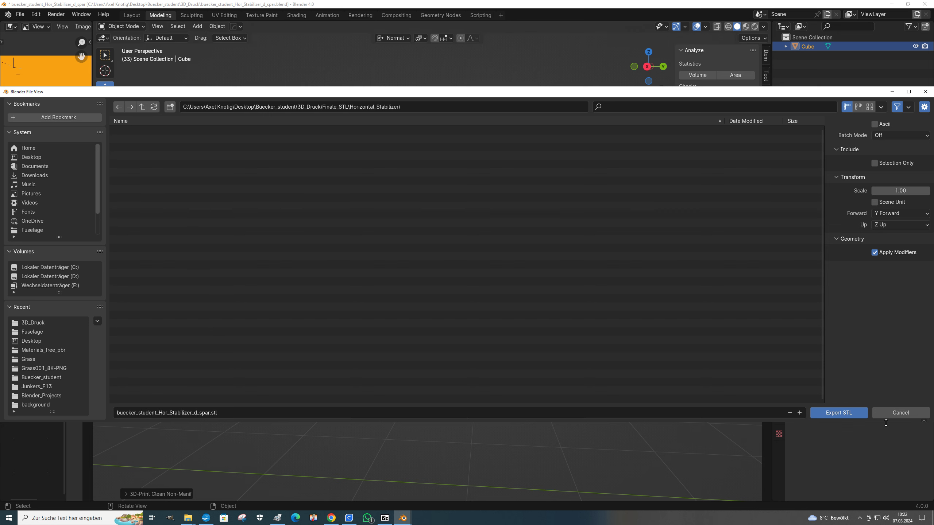
click(837, 412)
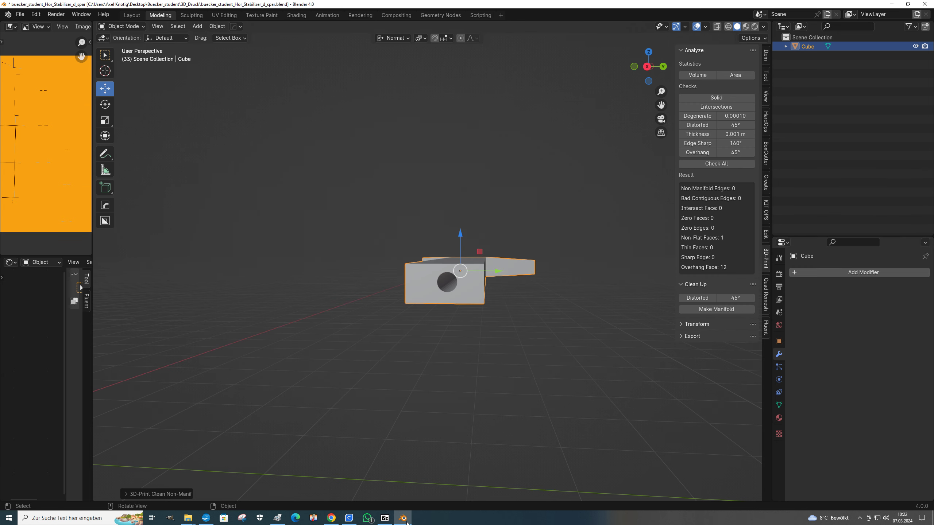
- Switch to UltiMaker Cura and examine the sliced horizontal stabilizer's layers from the upper ones down to the first
click(349, 519)
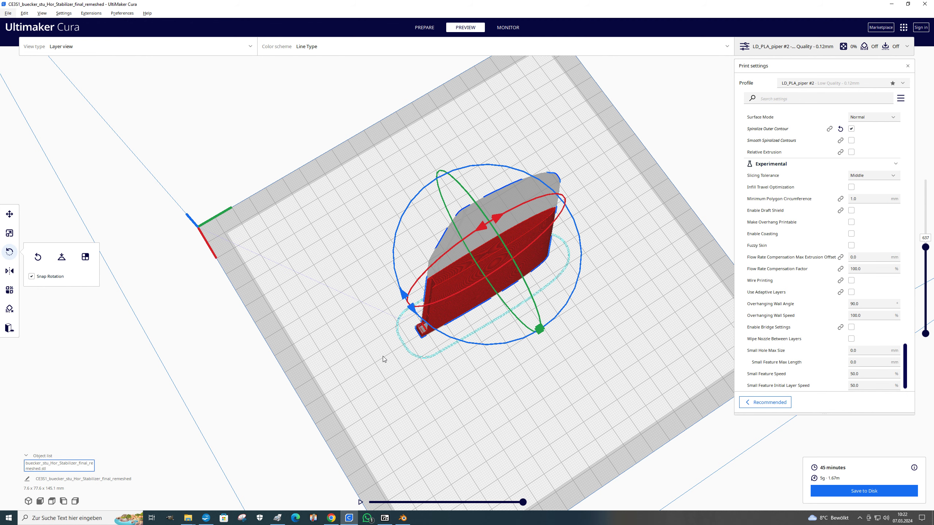
scroll(366, 352, up, 6)
right_drag(358, 292, 392, 340)
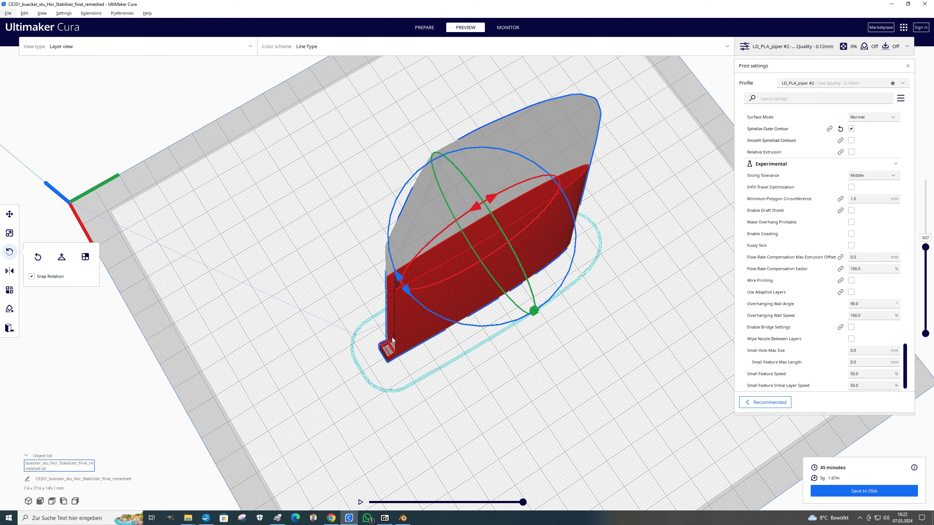
drag(926, 247, 925, 358)
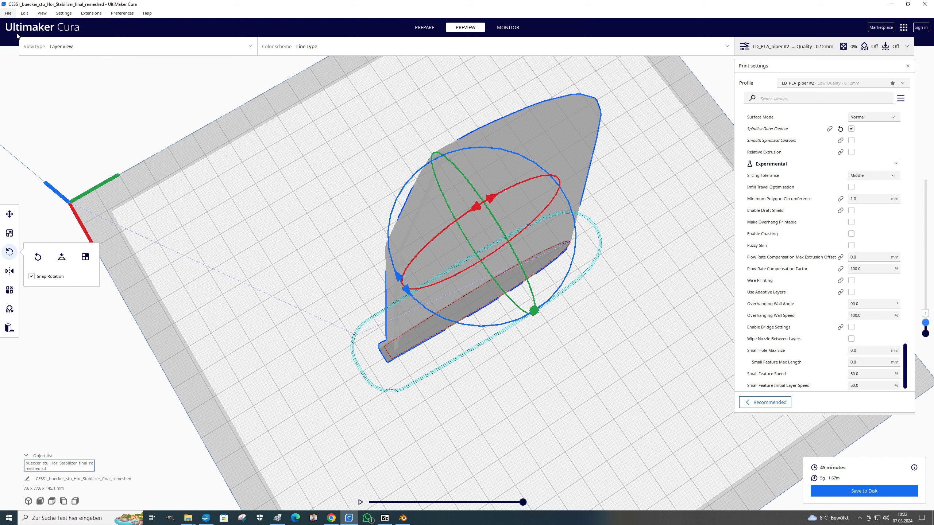
- Return to the Prepare stage, delete the old stabilizer model from the build plate and dismiss the model errors message
click(424, 28)
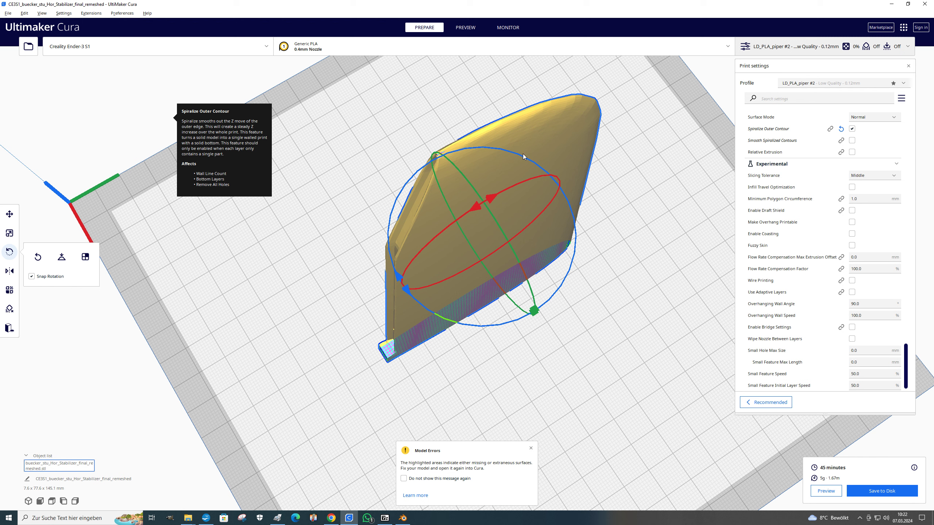
key(Delete)
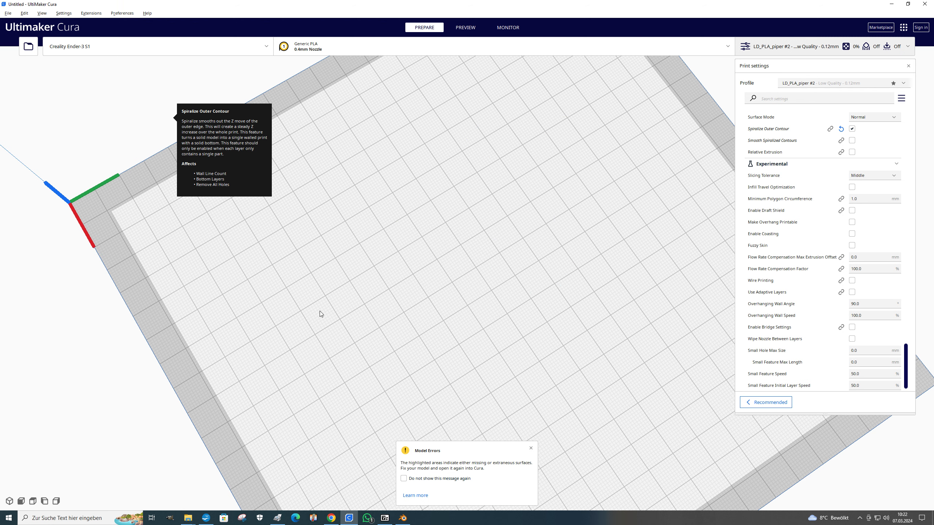
click(530, 449)
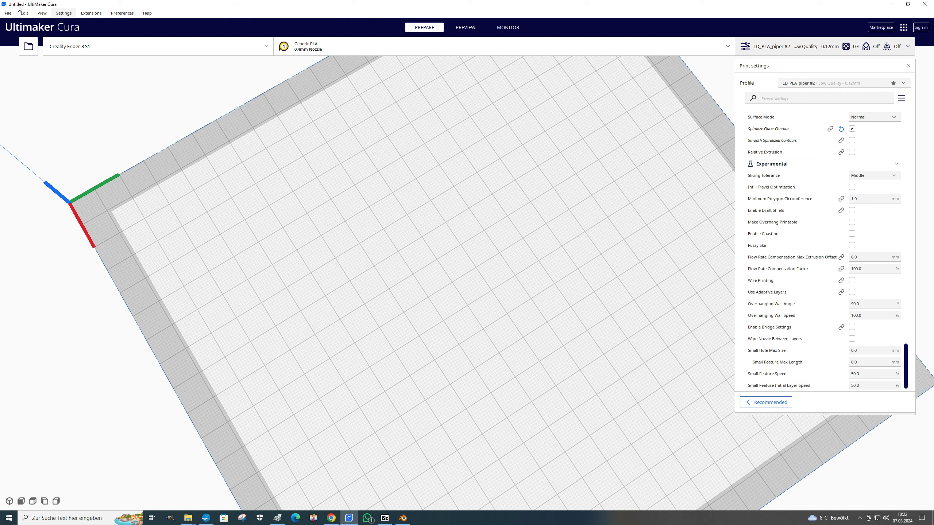
- Open buecker_student_Hor_Stabilizer_d_spar from the Finale_STL\Horizontal_Stabilizer folder
click(7, 13)
click(19, 34)
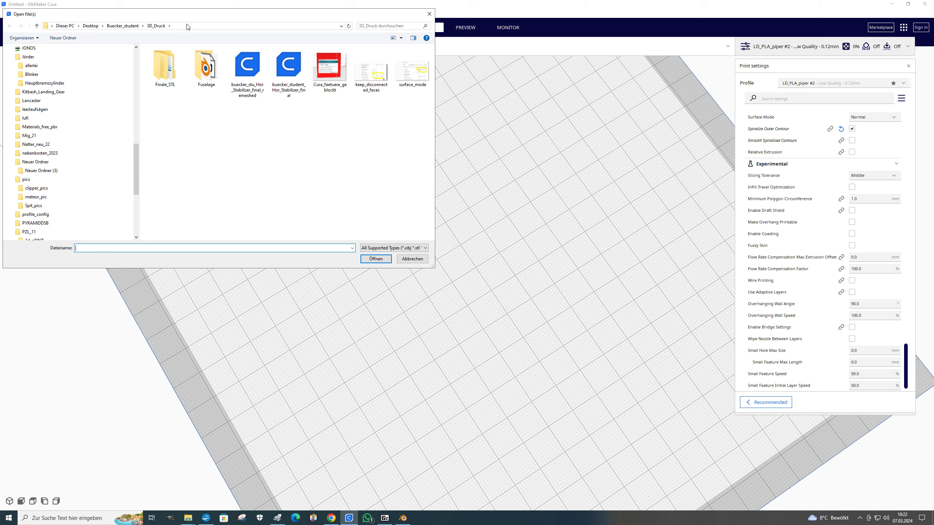
click(165, 76)
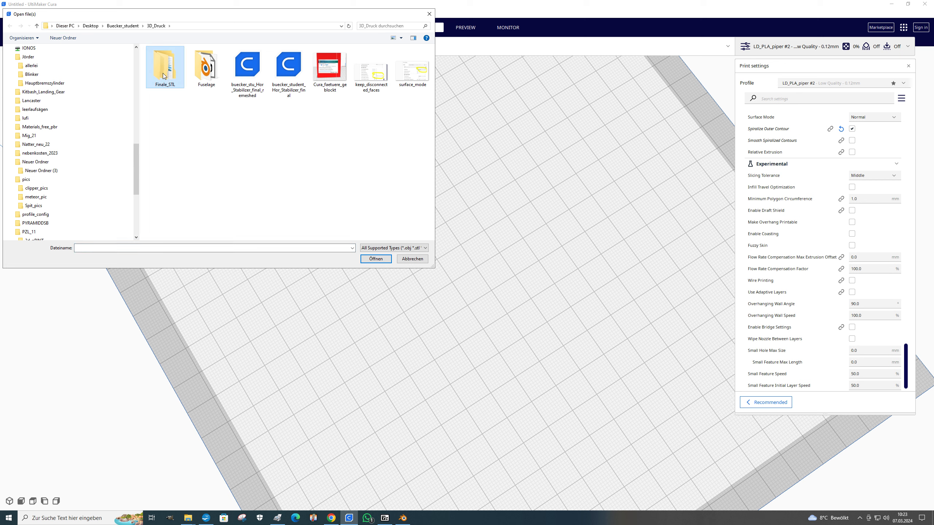
double_click(164, 76)
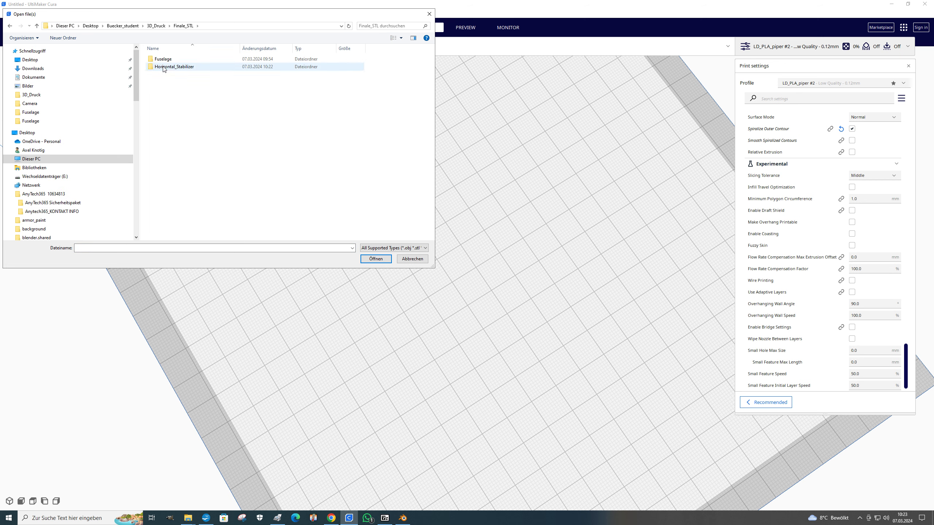
double_click(164, 67)
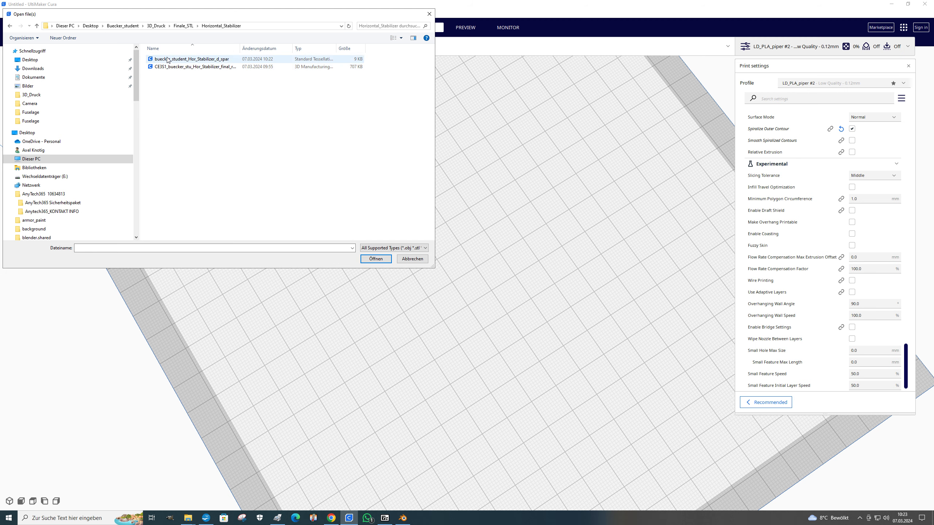
click(168, 60)
click(376, 259)
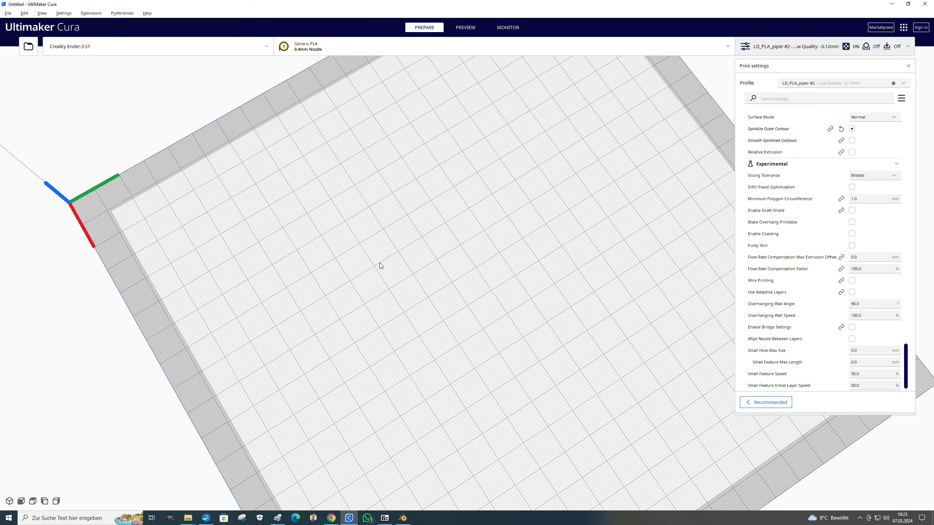
- Scale the imported spar uniformly to 3808 % with Snap Scaling enabled
scroll(451, 283, up, 5)
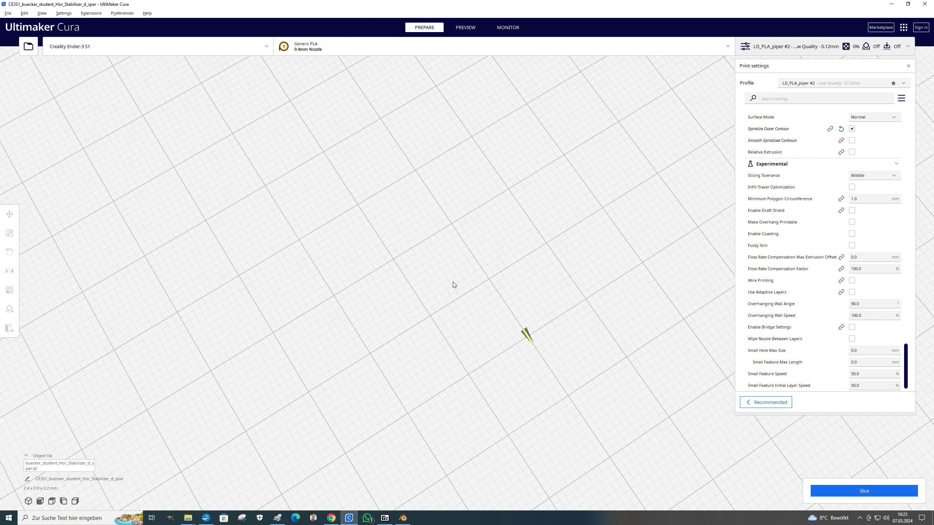
scroll(452, 282, up, 2)
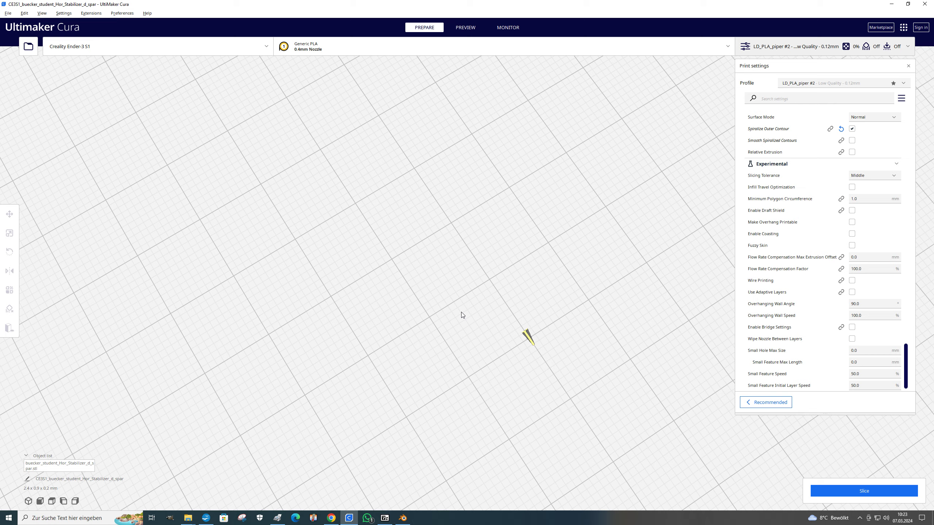
click(533, 344)
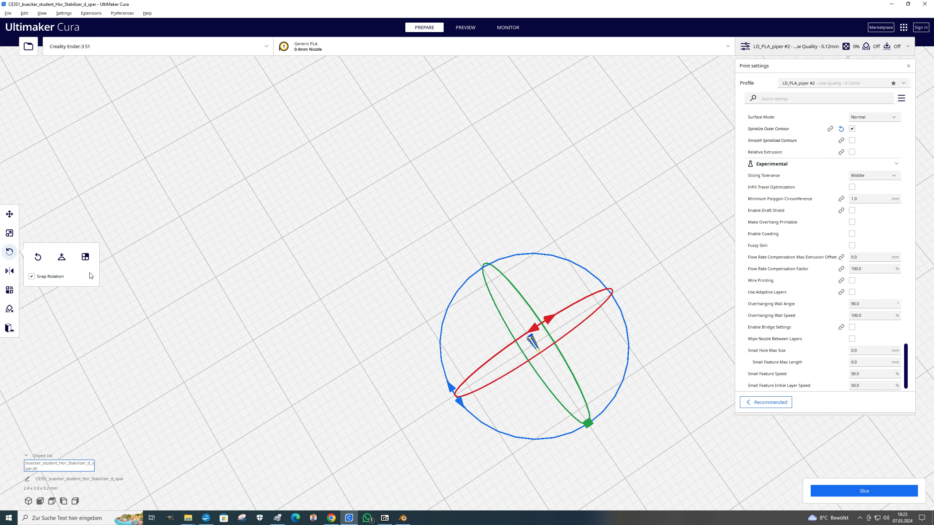
click(9, 234)
drag(100, 235, 79, 234)
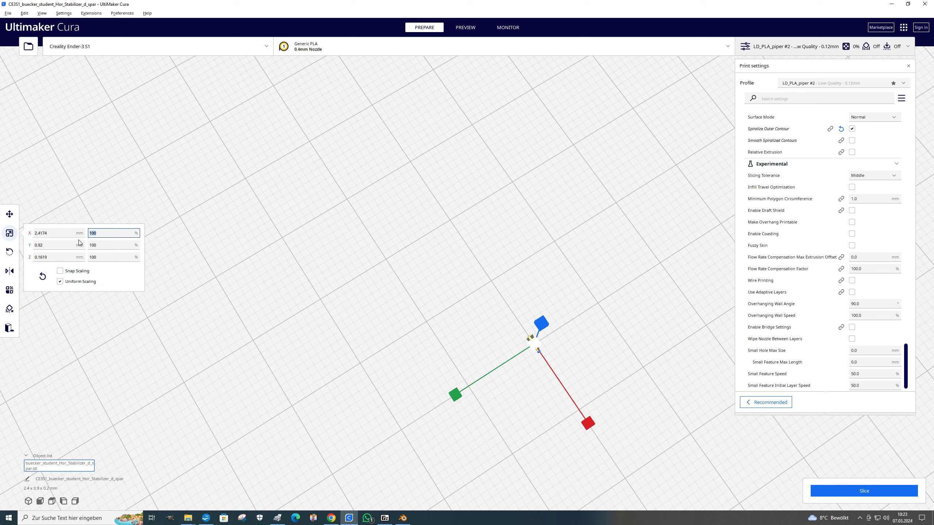
click(67, 272)
click(91, 233)
click(122, 204)
scroll(250, 229, down, 8)
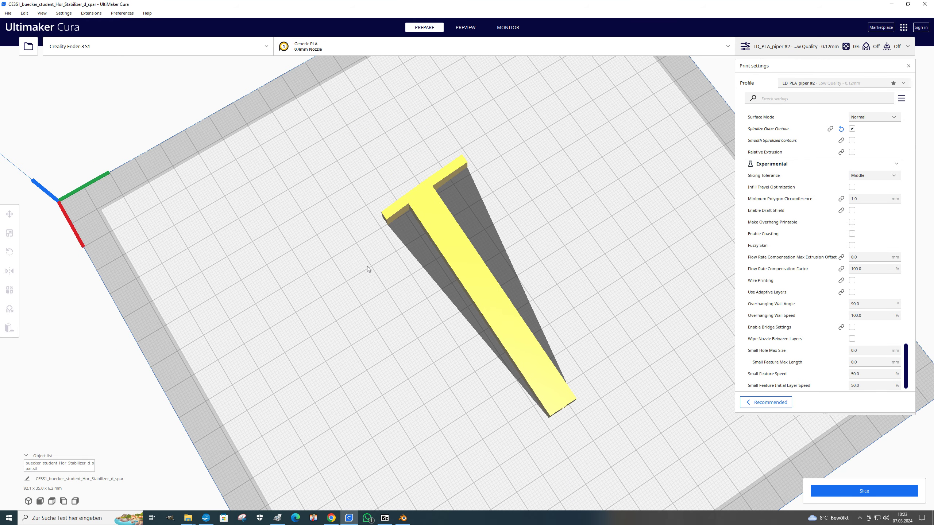
- Select the scaled spar, view it from the side, and review the support, build plate adhesion and mesh fix settings
click(450, 262)
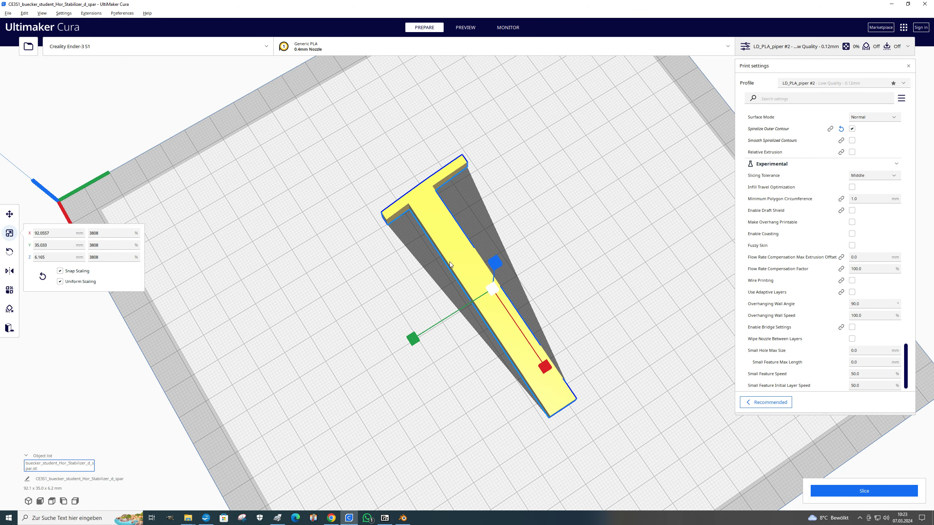
middle_drag(450, 260, 568, 266)
right_drag(443, 262, 666, 189)
scroll(492, 440, down, 5)
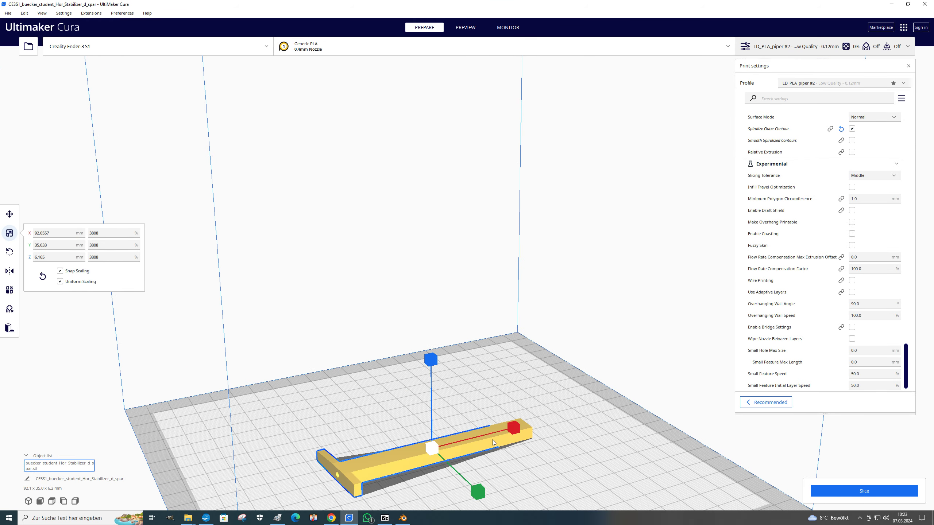
scroll(424, 473, up, 2)
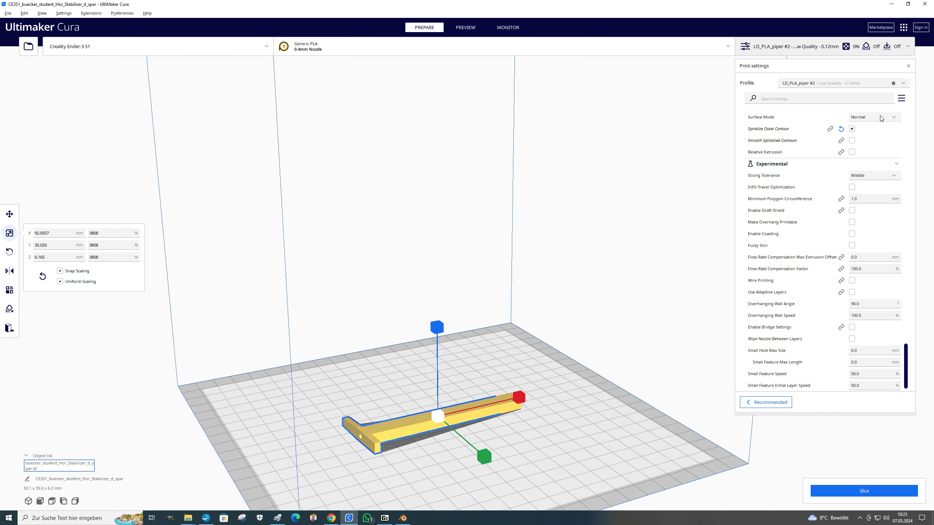
scroll(881, 118, up, 10)
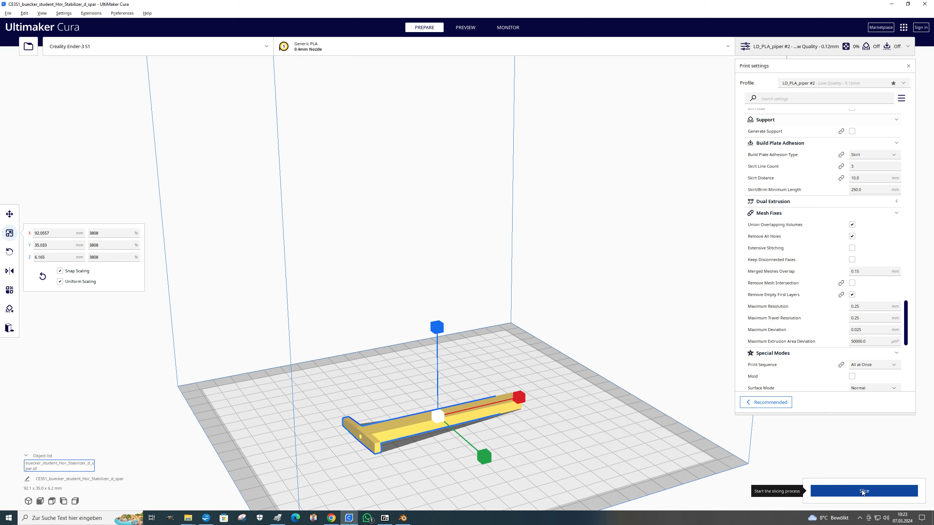
scroll(518, 407, down, 4)
- Rotate the spar about its Y axis until it stands upright on its crosspiece
right_drag(500, 388, 415, 373)
scroll(454, 454, up, 3)
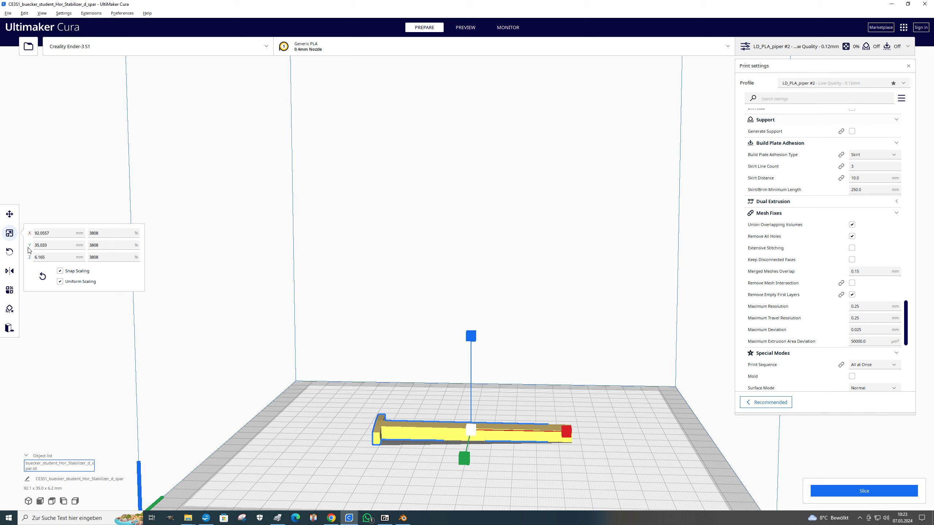
click(7, 253)
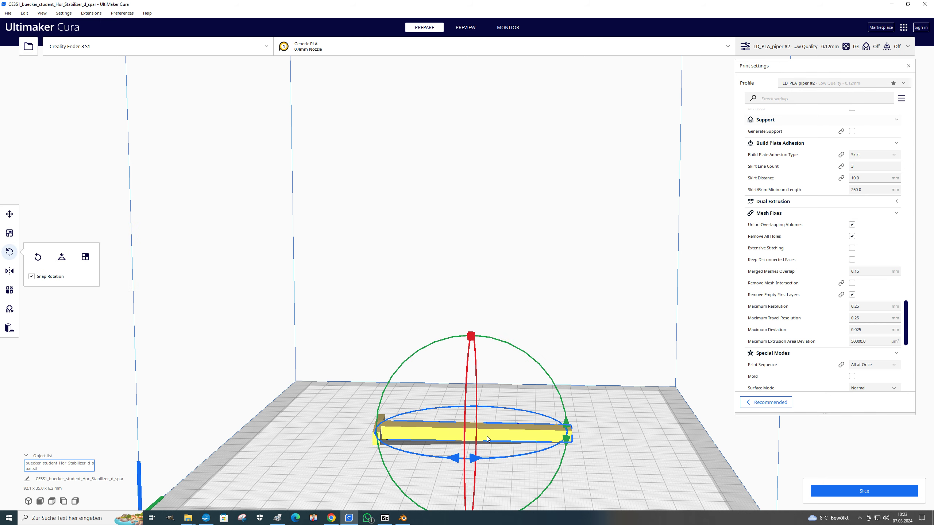
drag(561, 397, 399, 344)
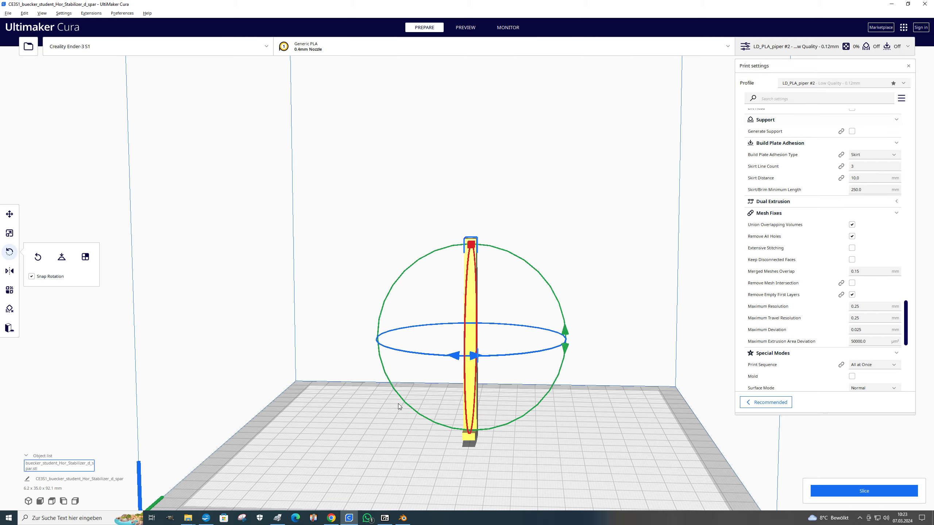
- Tilt the upright spar about its X axis until the crosspiece is parallel to the build plate, and lay it flat
middle_drag(381, 402, 386, 404)
right_drag(386, 404, 597, 391)
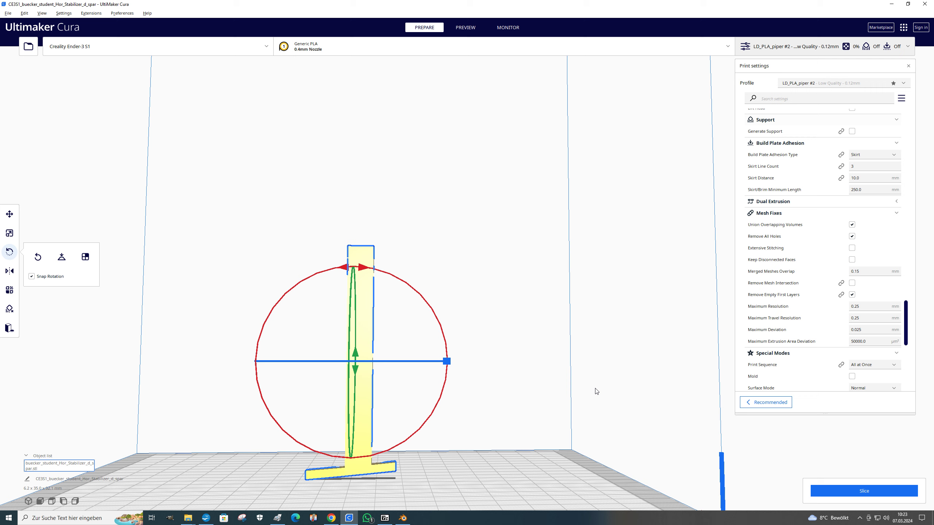
scroll(411, 432, down, 3)
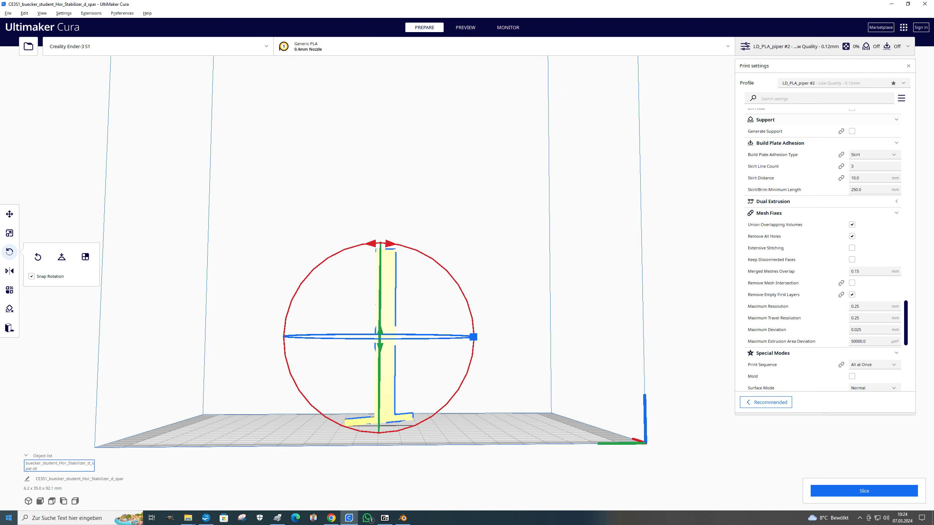
click(39, 502)
scroll(182, 506, up, 2)
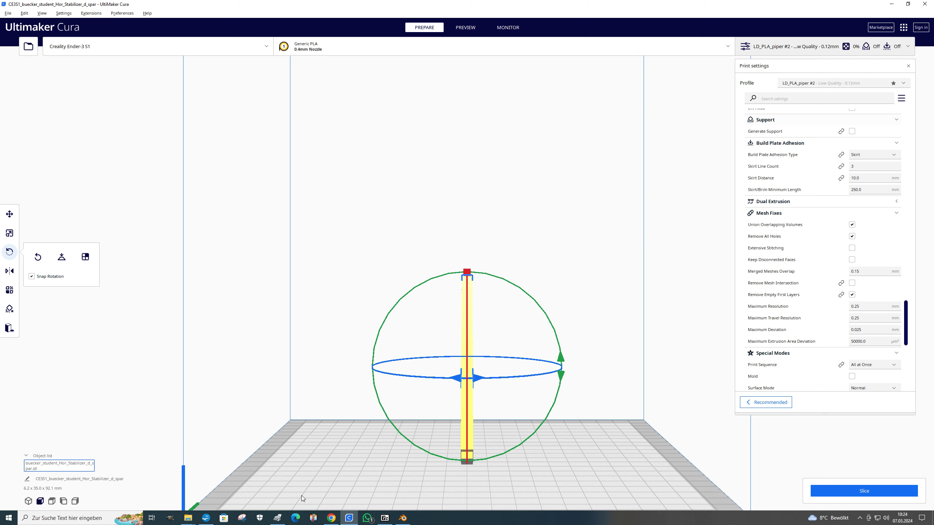
click(61, 503)
scroll(369, 478, up, 3)
scroll(371, 476, down, 2)
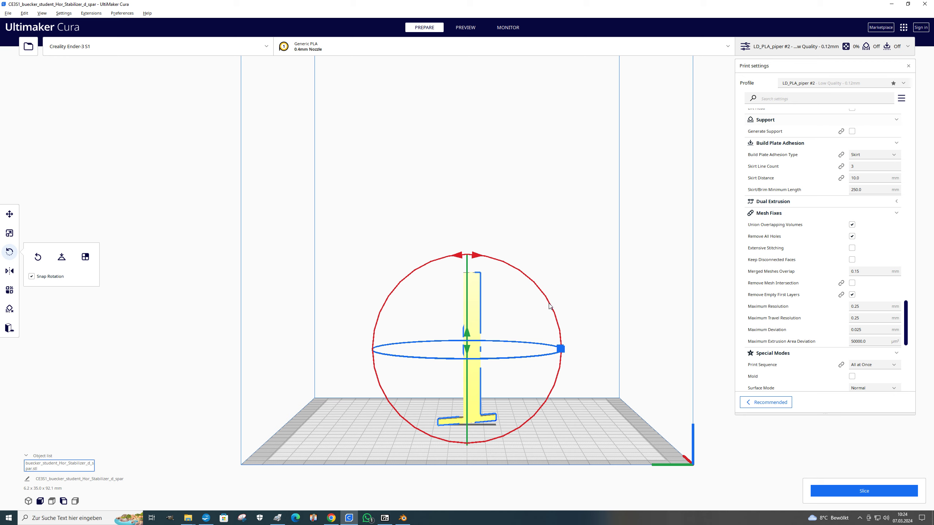
drag(549, 304, 551, 315)
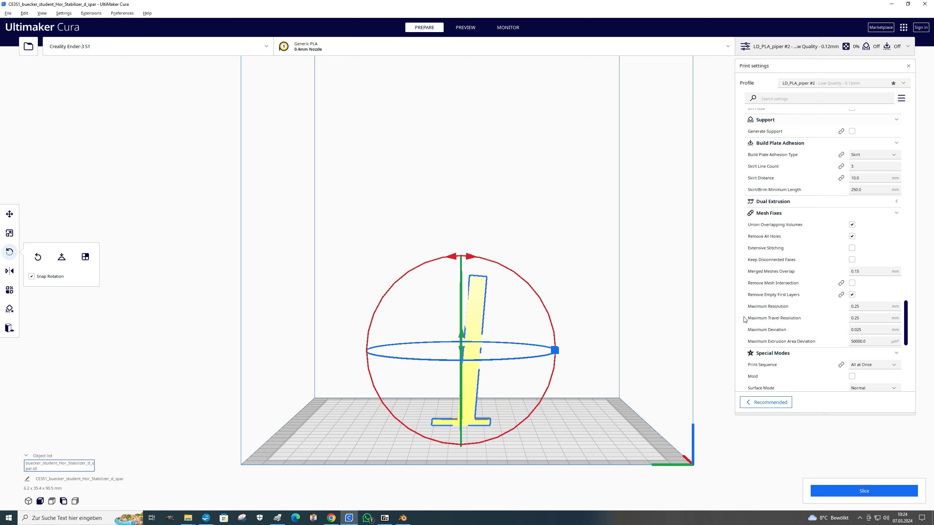
click(61, 259)
right_drag(313, 350, 557, 361)
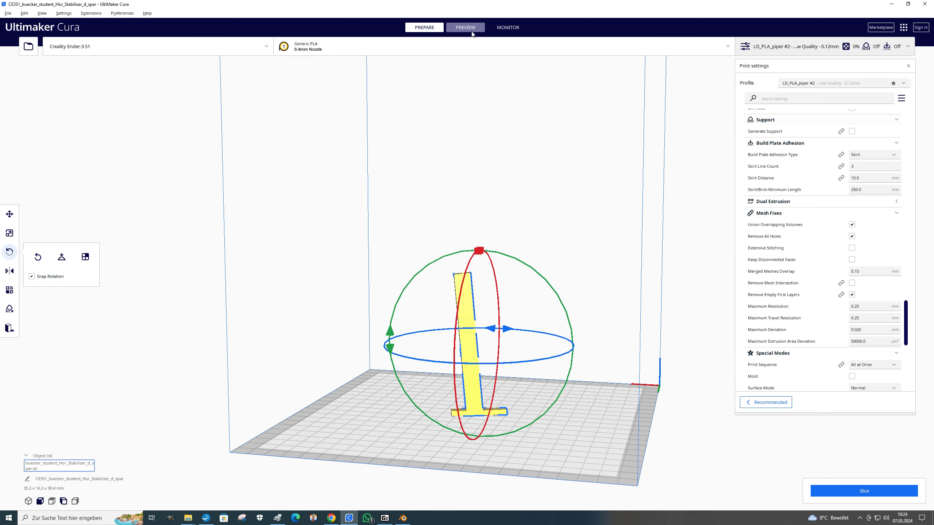
- Slice the upright spar and examine its layer preview from above, close to the spar's top end
click(842, 491)
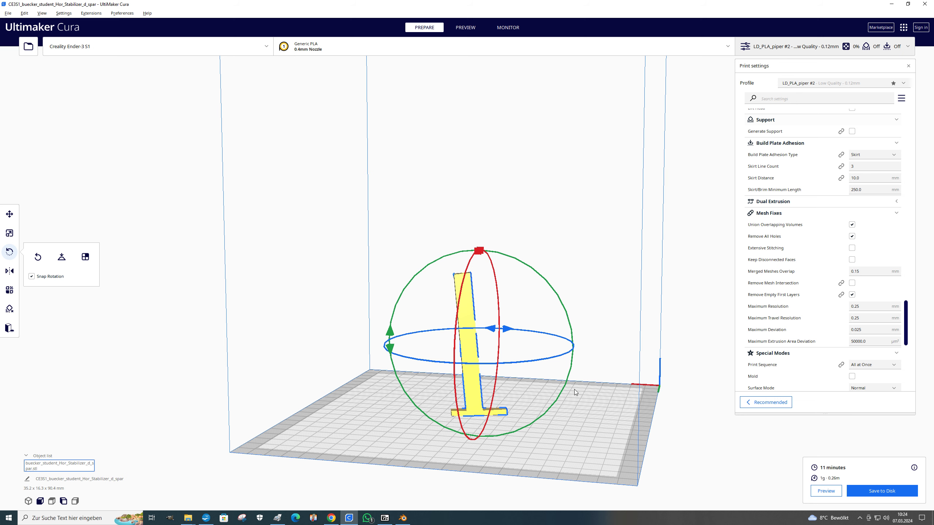
scroll(574, 390, up, 4)
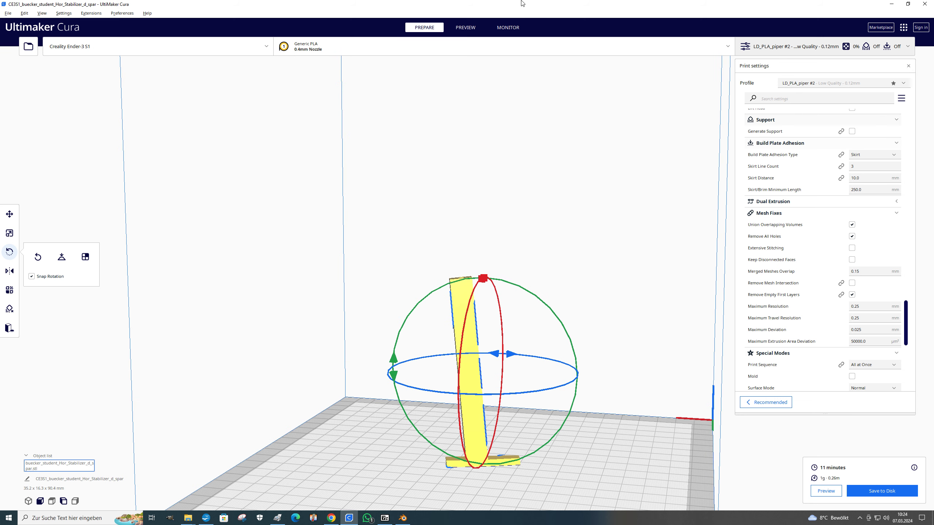
click(469, 31)
scroll(480, 250, up, 2)
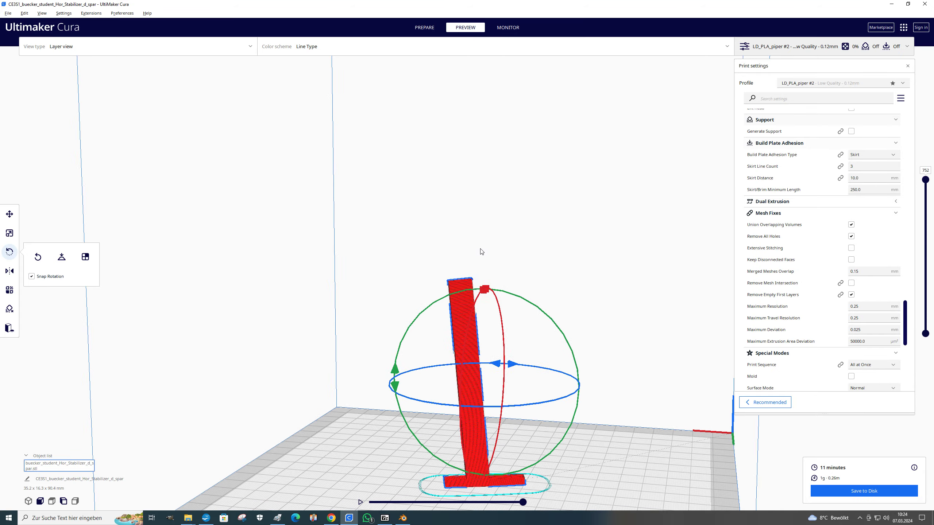
right_drag(511, 254, 372, 409)
scroll(449, 332, up, 6)
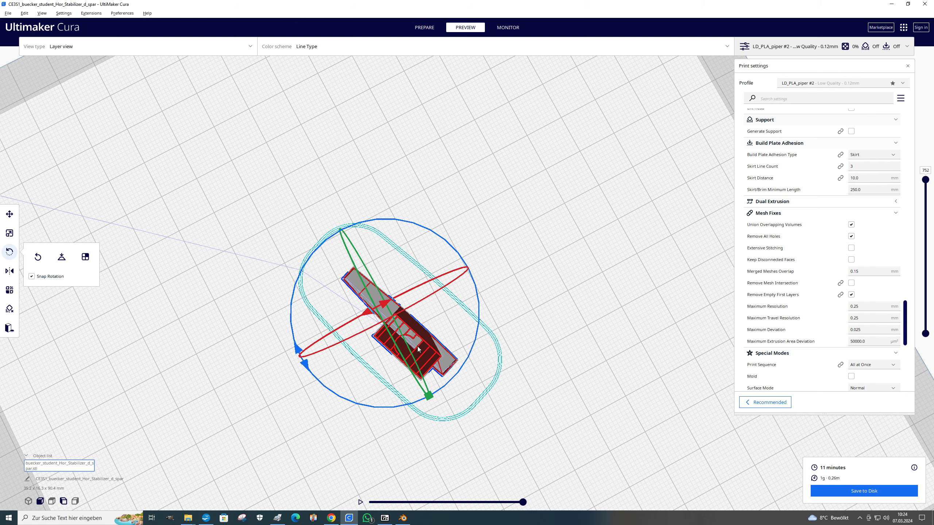
right_drag(401, 406, 409, 377)
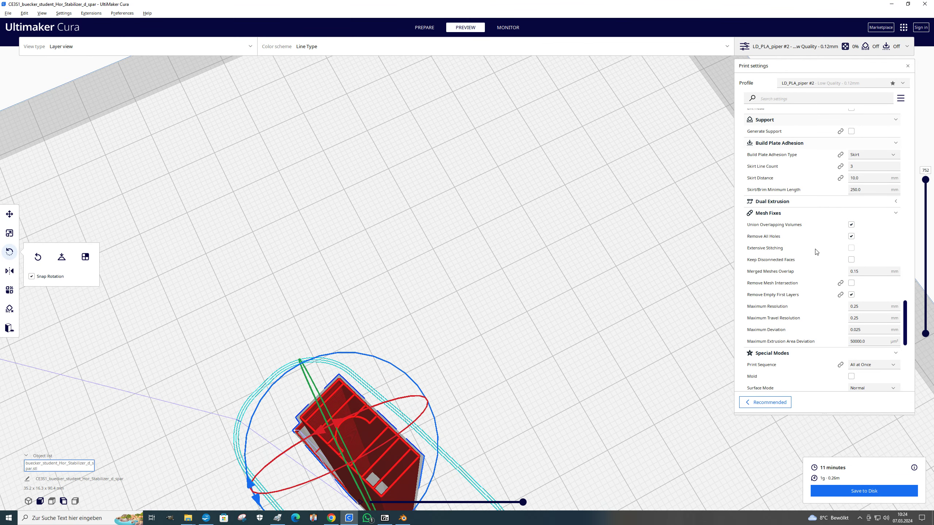
- Set the infill density to 5 %, slice the spar again and inspect the layers
scroll(903, 313, down, 10)
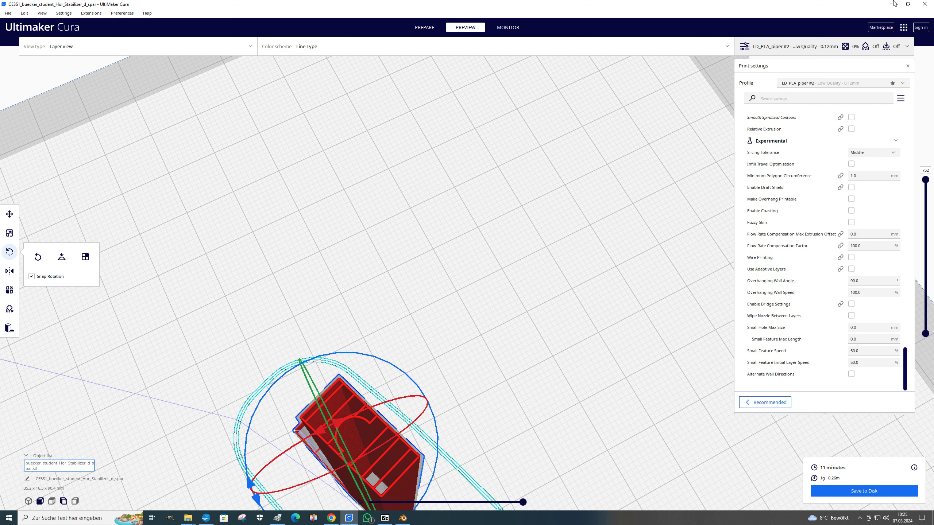
scroll(882, 338, up, 10)
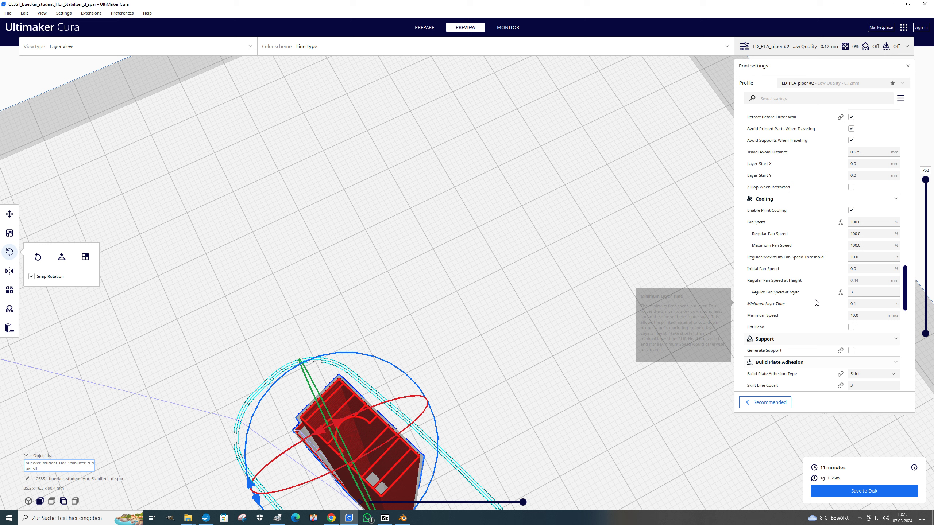
scroll(805, 292, up, 4)
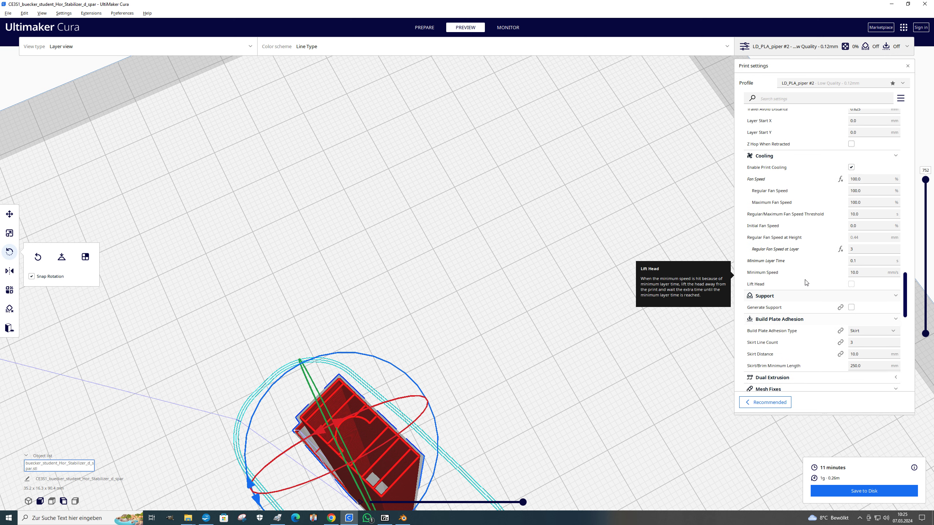
scroll(805, 282, up, 15)
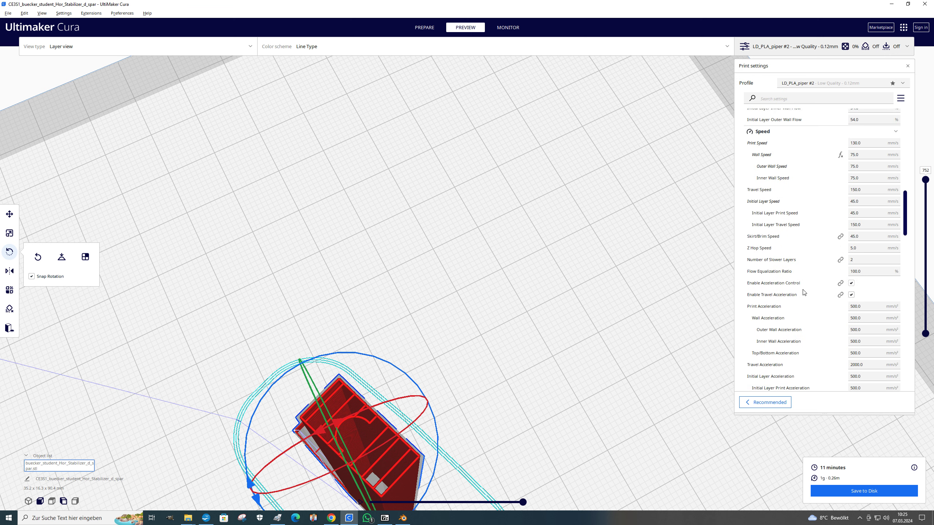
scroll(804, 297, up, 12)
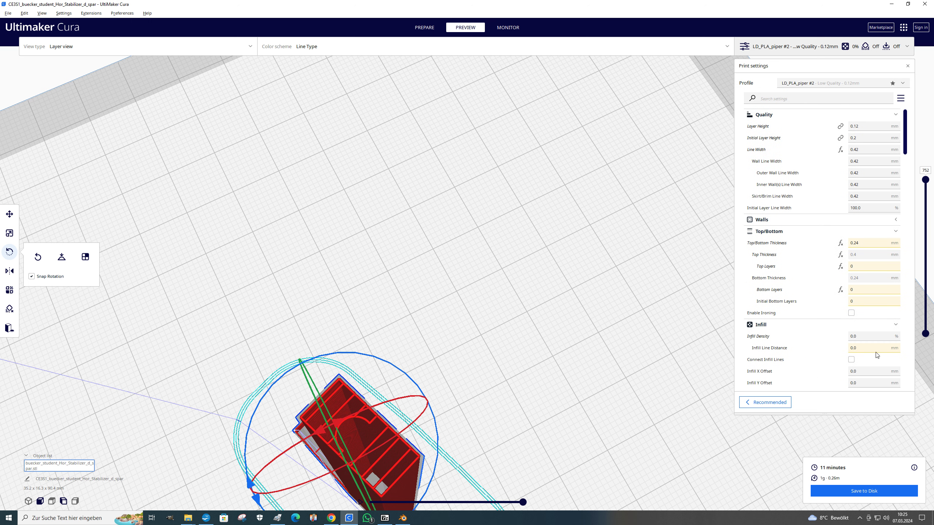
click(866, 337)
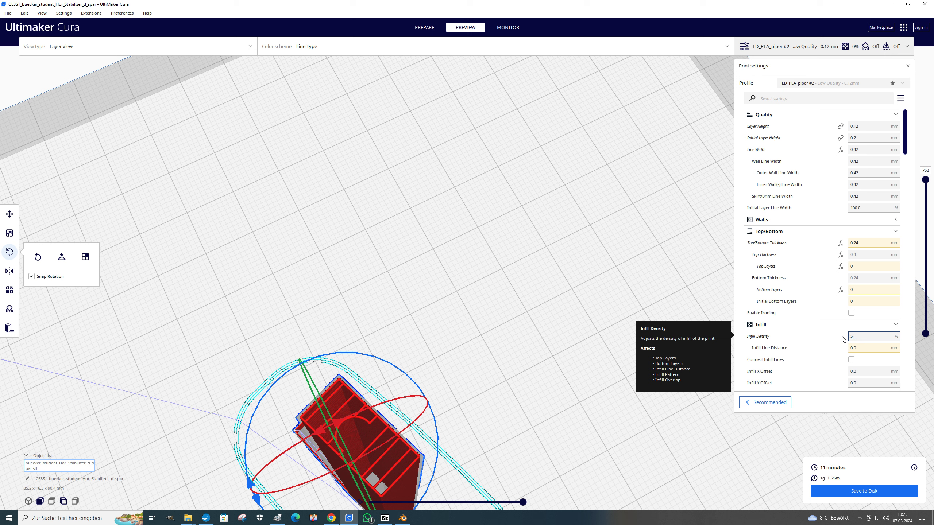
text(5)
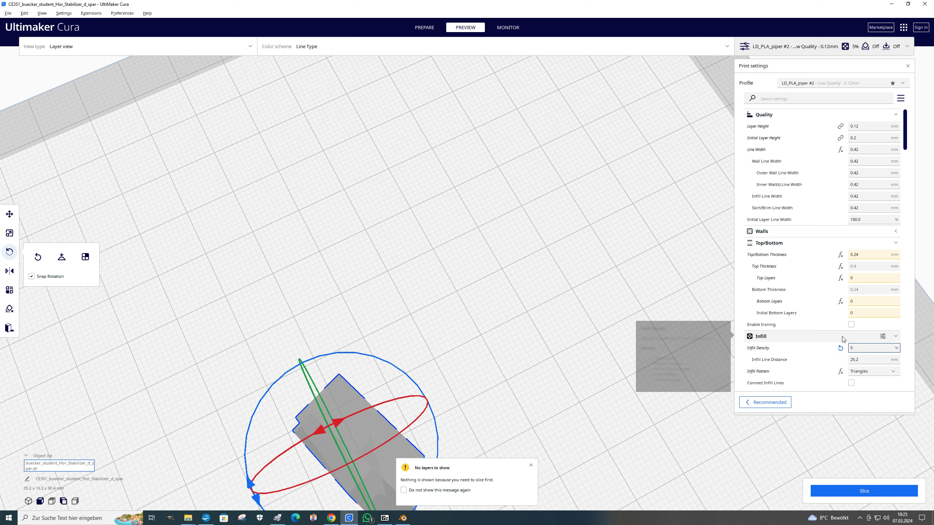
click(892, 494)
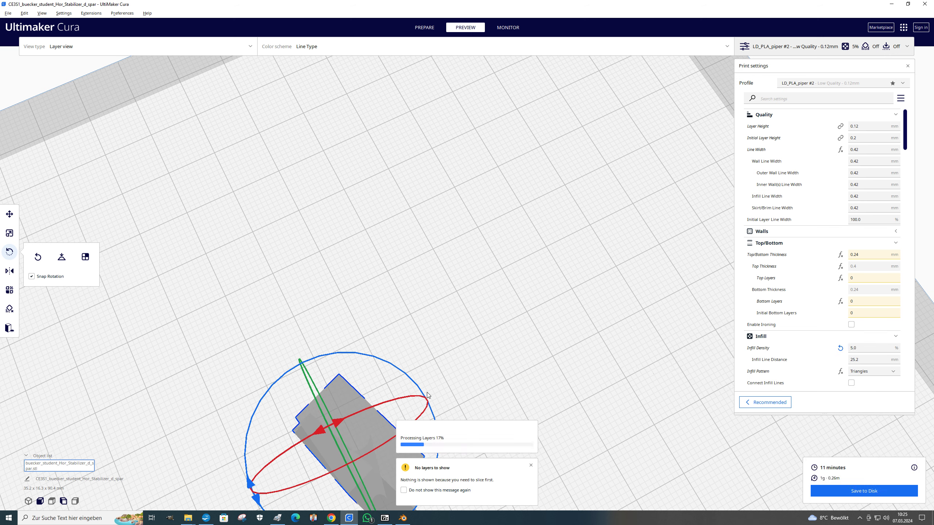
right_drag(417, 393, 377, 419)
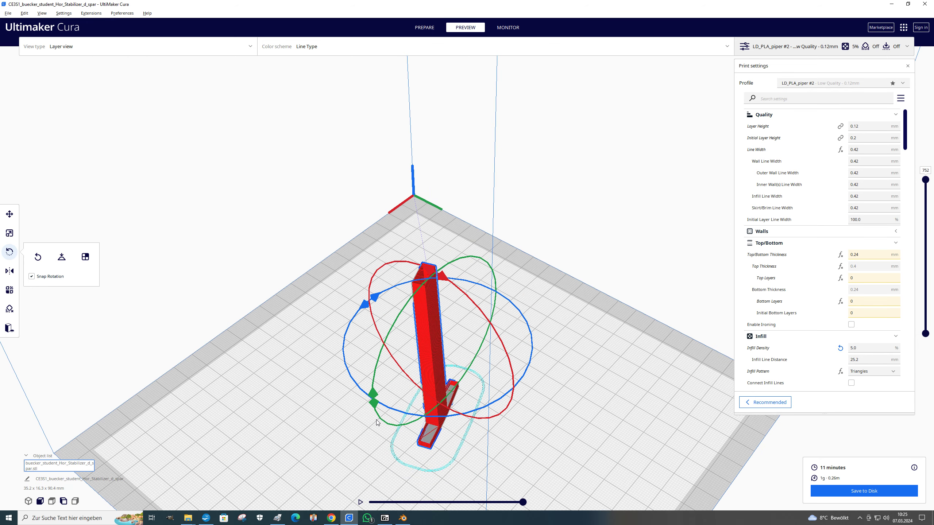
scroll(376, 420, up, 5)
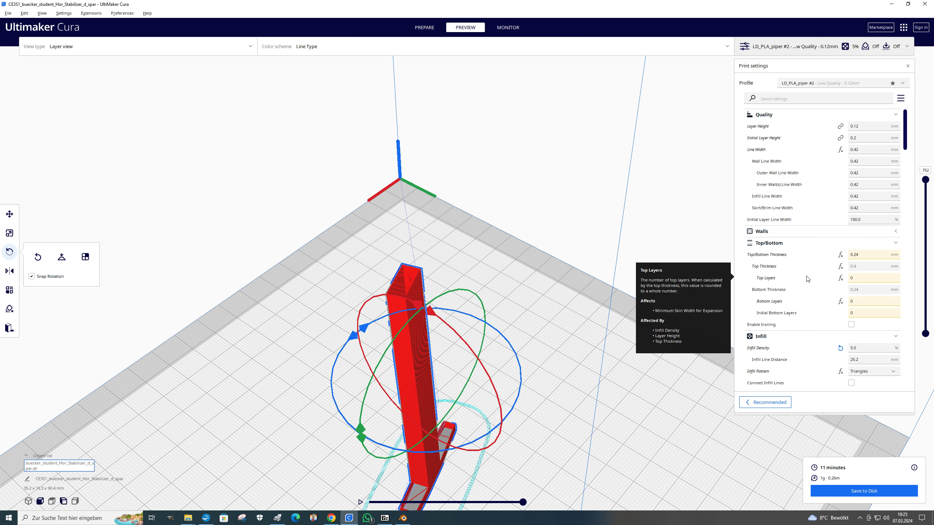
- Set both the number of top layers and the number of bottom layers to 3
click(850, 278)
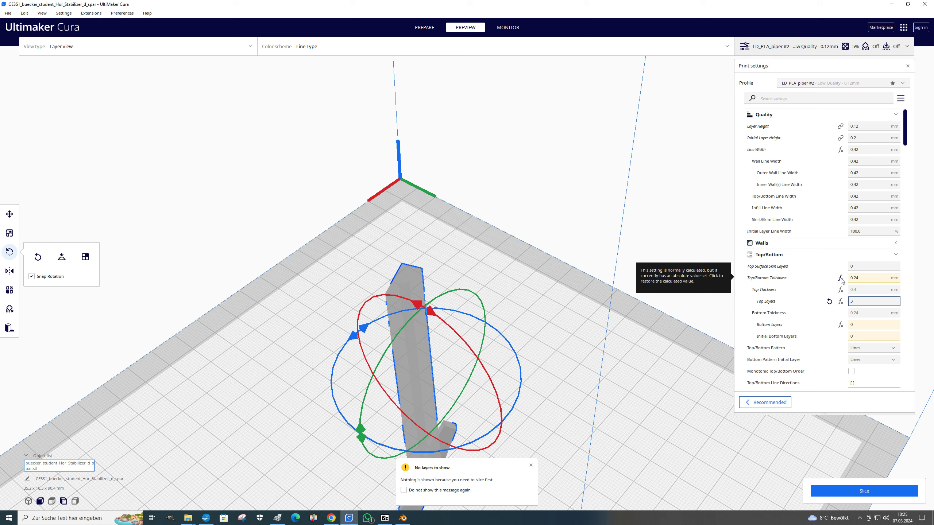
click(858, 325)
click(859, 325)
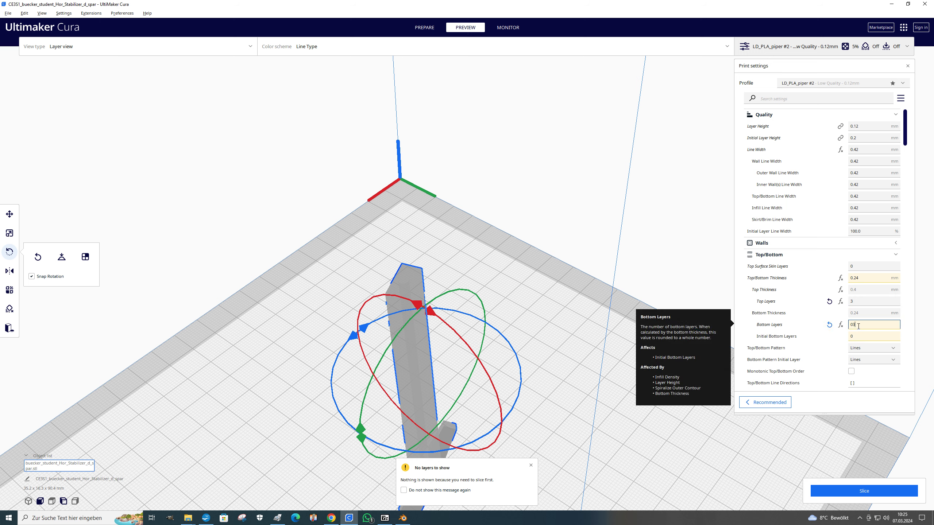
click(726, 250)
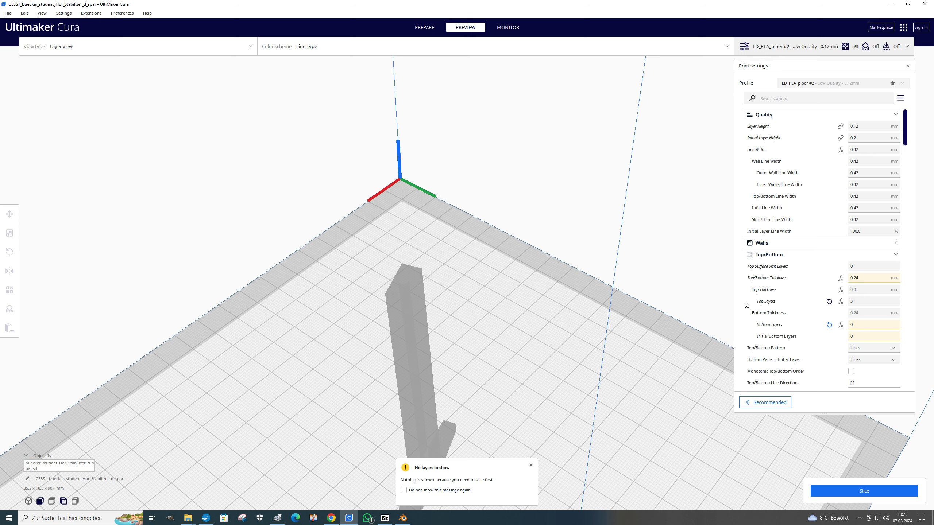
click(852, 326)
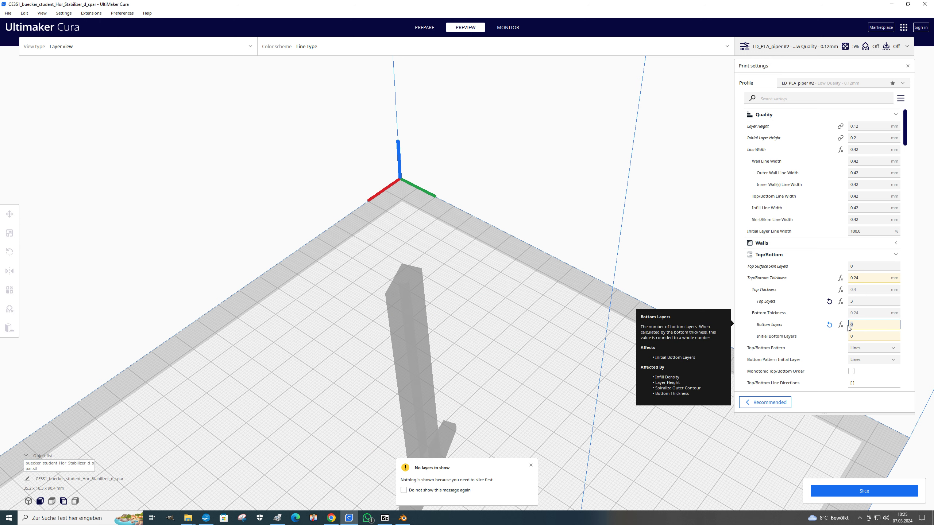
text(3)
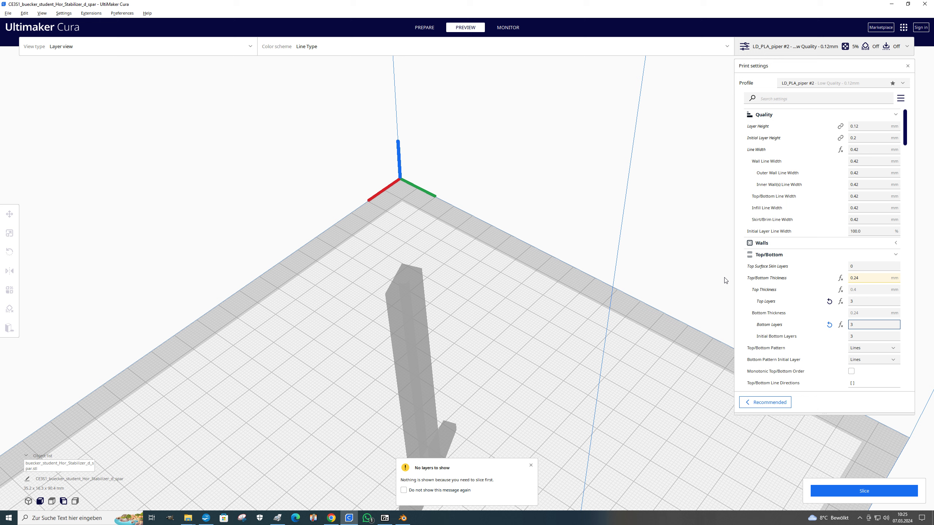
click(697, 267)
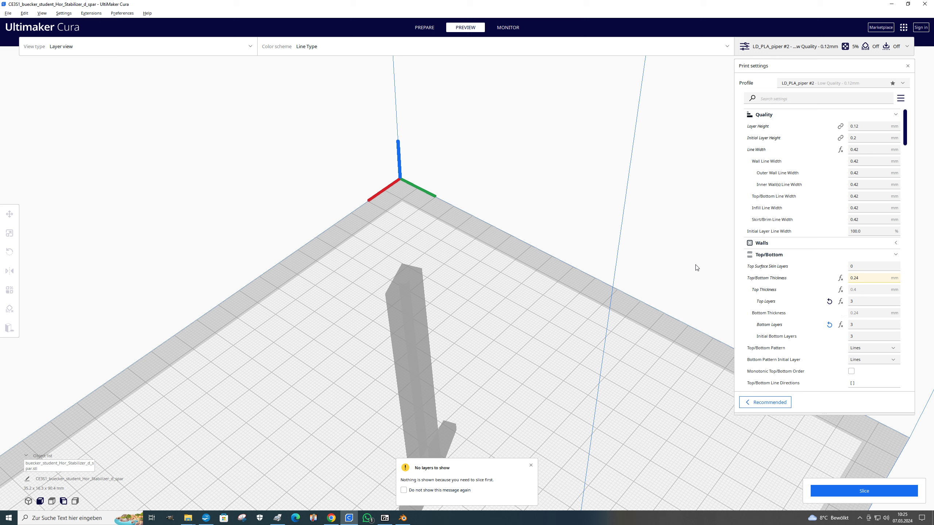
- Set the top surface skin layers to 3 and slice the spar again
double_click(857, 266)
text(3)
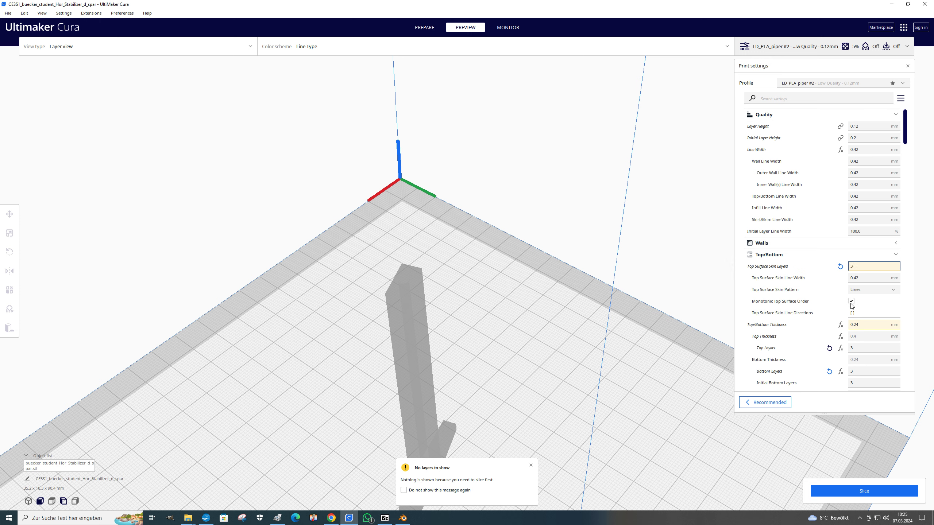
click(860, 489)
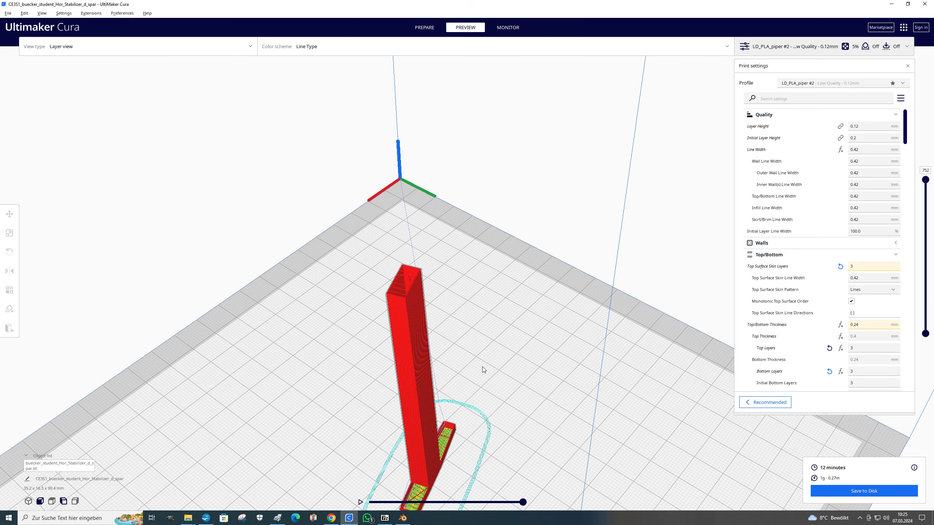
- Examine the sliced spar's open top end, crosspiece and underside in the layer preview from several angles
scroll(518, 325, up, 2)
scroll(516, 329, up, 3)
scroll(508, 349, down, 5)
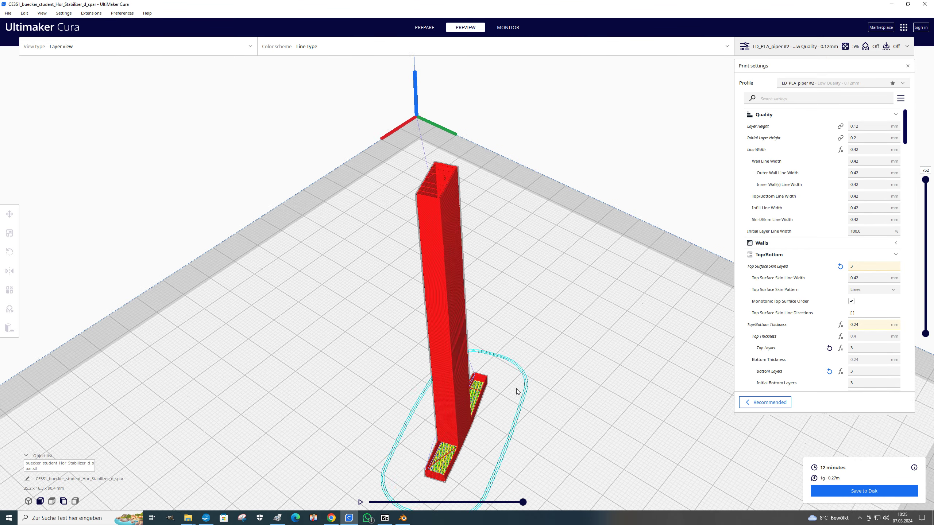
right_drag(516, 401, 517, 203)
scroll(469, 349, up, 5)
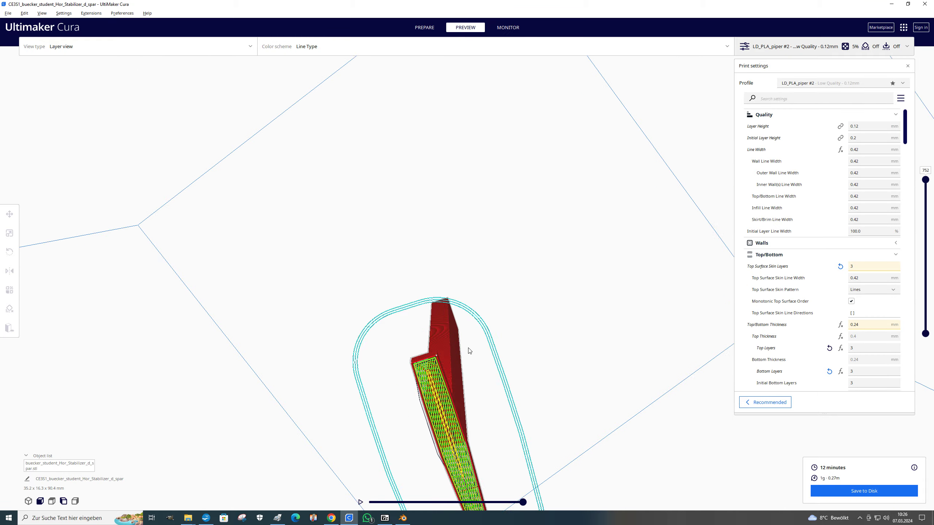
scroll(471, 385, up, 2)
right_drag(471, 385, 449, 343)
scroll(449, 344, down, 5)
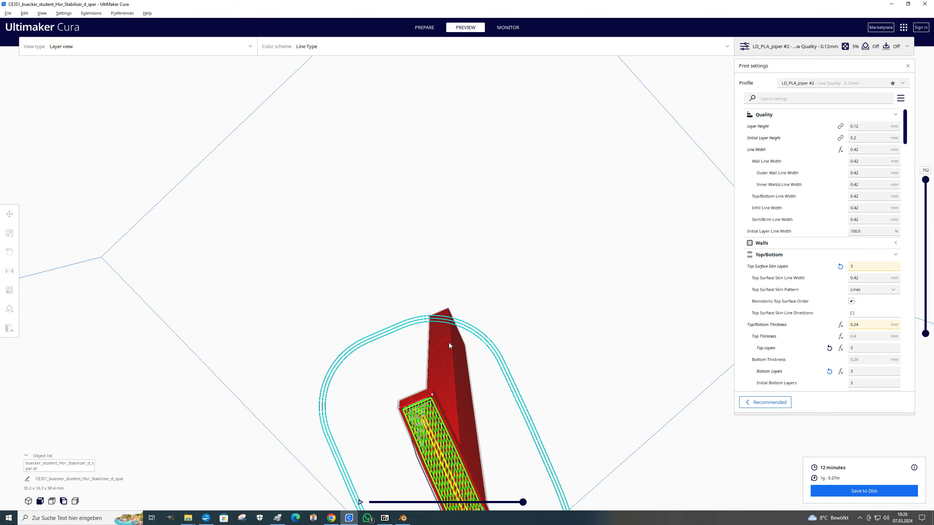
right_drag(460, 389, 460, 517)
scroll(449, 371, down, 5)
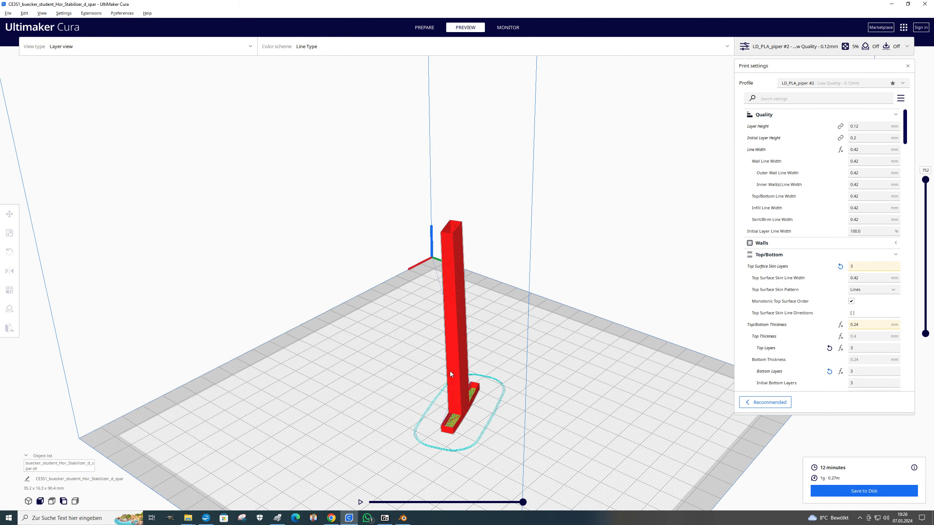
right_drag(448, 289, 473, 290)
scroll(472, 280, up, 5)
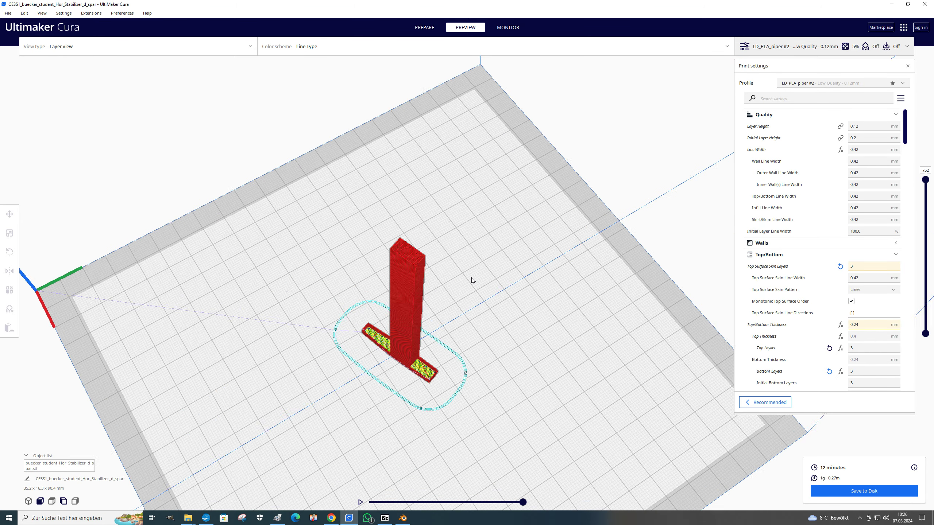
- Switch to Blender, undo the latest changes and open the bored spar in Edit Mode
click(402, 518)
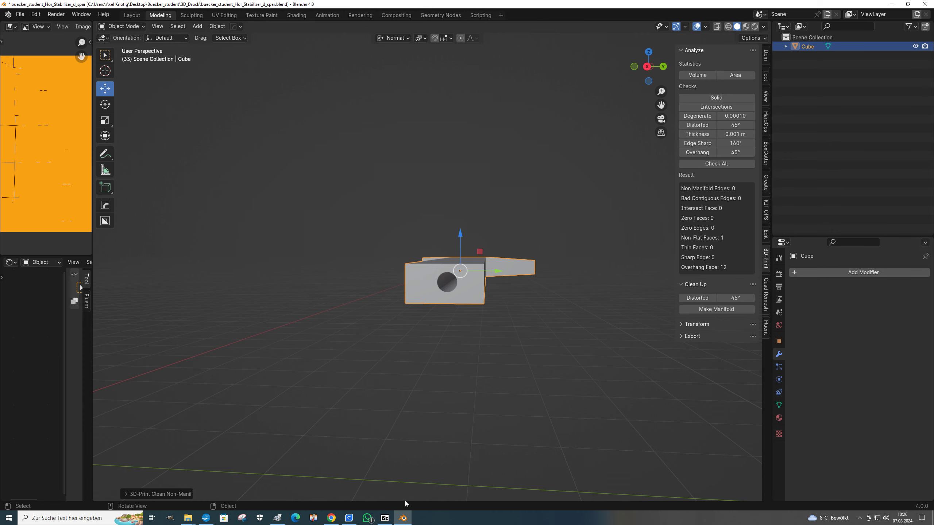
scroll(435, 359, up, 3)
scroll(436, 361, down, 4)
ctrl+click(482, 324)
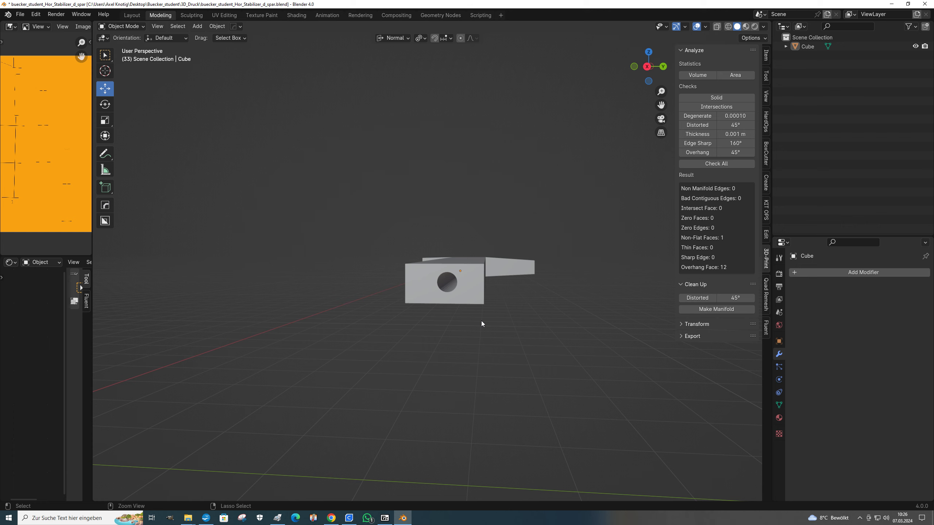
key(ctrl+z)
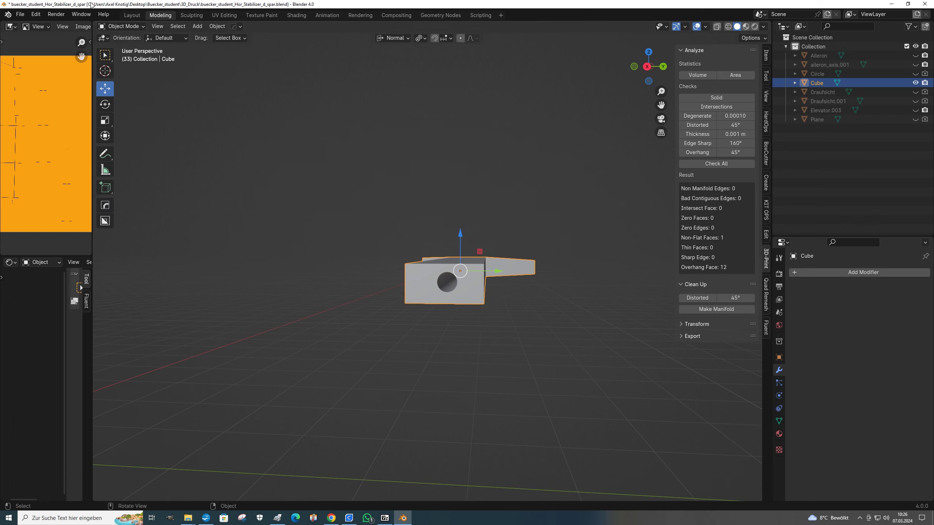
click(122, 27)
click(121, 45)
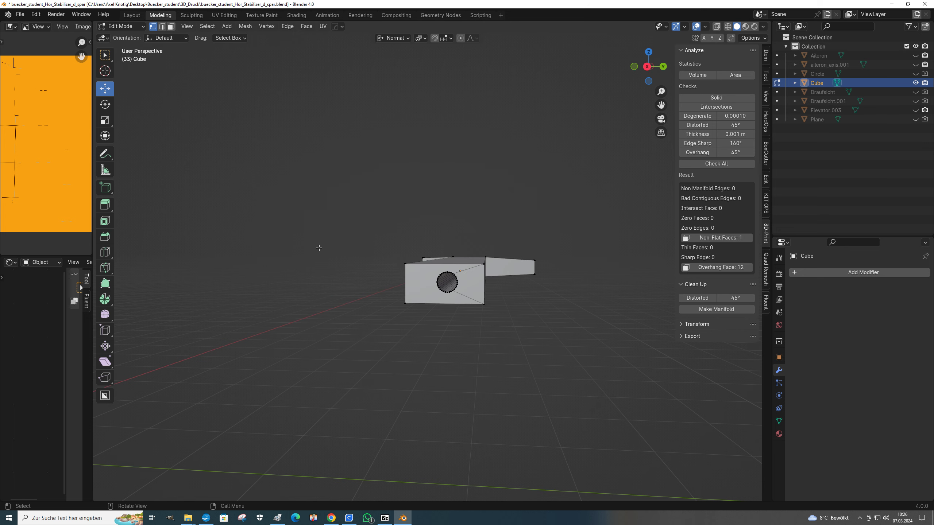
- Knife-cut an edge across the spar's bored end face from its upper-left corner to the rim of the hole
scroll(319, 248, up, 4)
scroll(318, 247, down, 3)
middle_drag(317, 244, 316, 240)
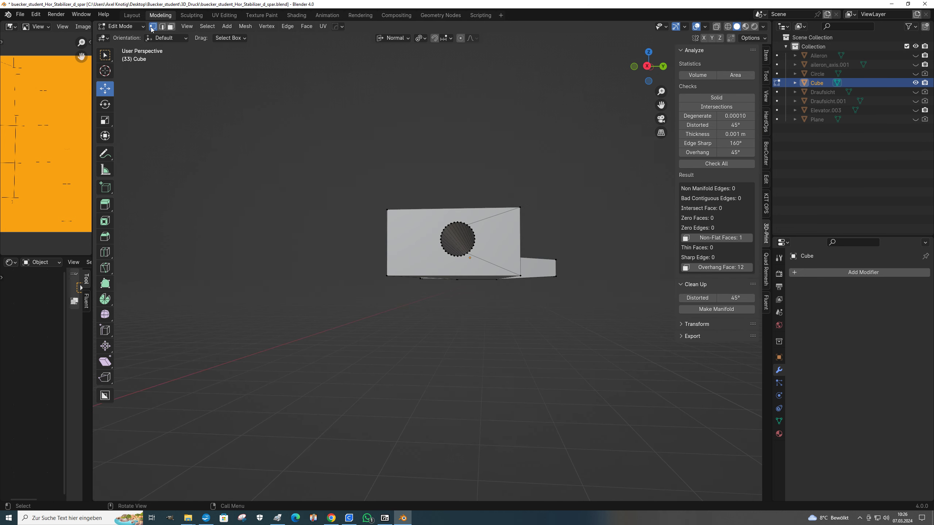
scroll(370, 215, up, 4)
scroll(369, 216, down, 3)
key(k)
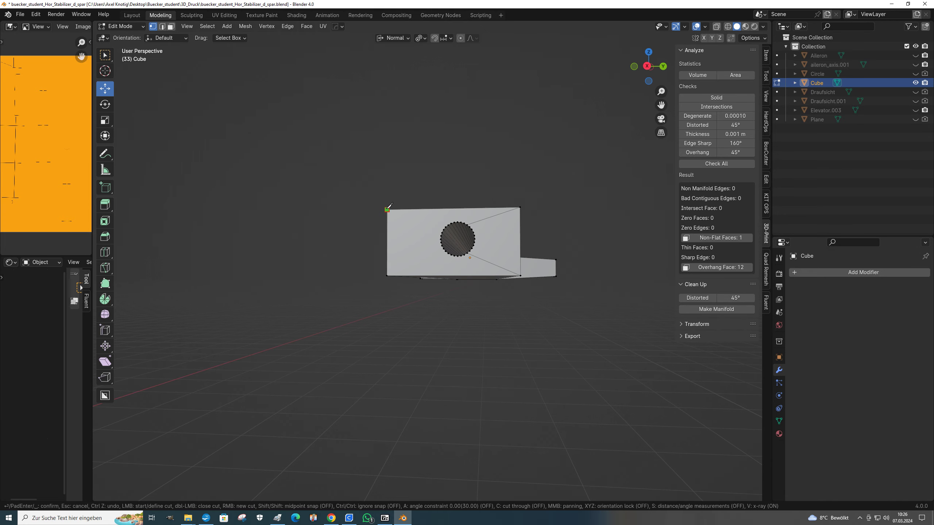
click(387, 209)
click(441, 236)
key(Return)
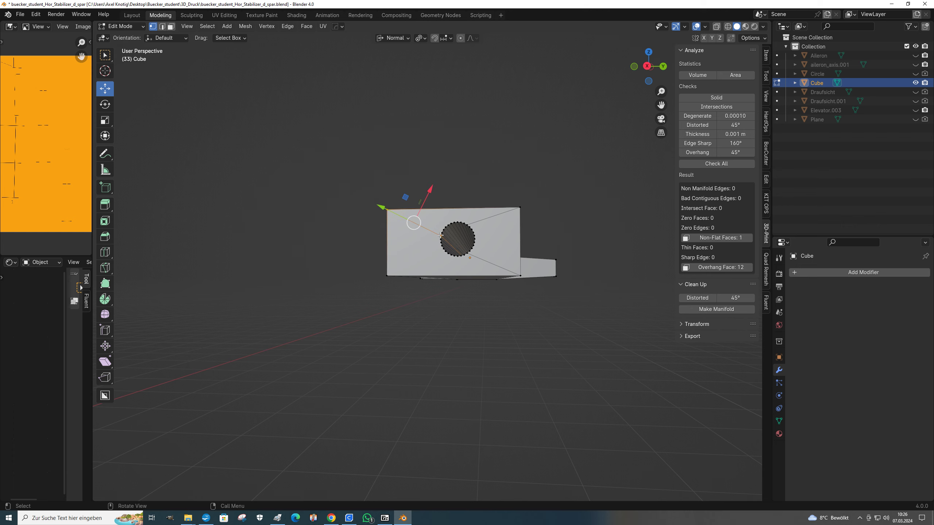
- Clear the mesh selection and export the model to STL, overwriting buecker_student_Hor_Stabilizer_d_spar.stl in the Horizontal_Stabilizer folder
click(444, 205)
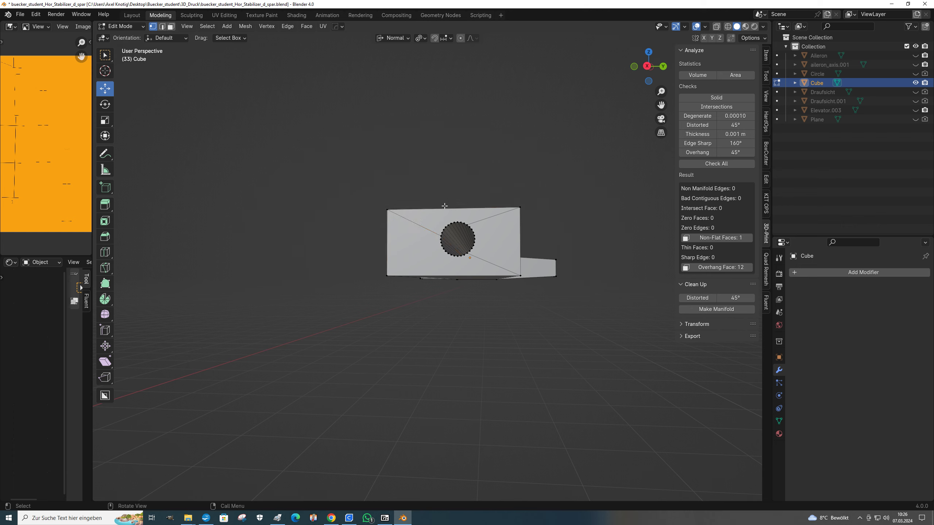
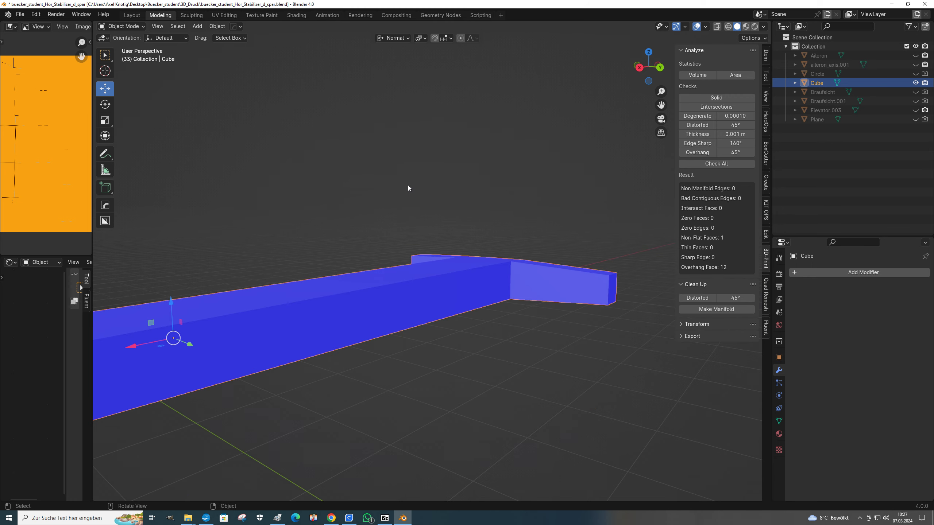
click(18, 14)
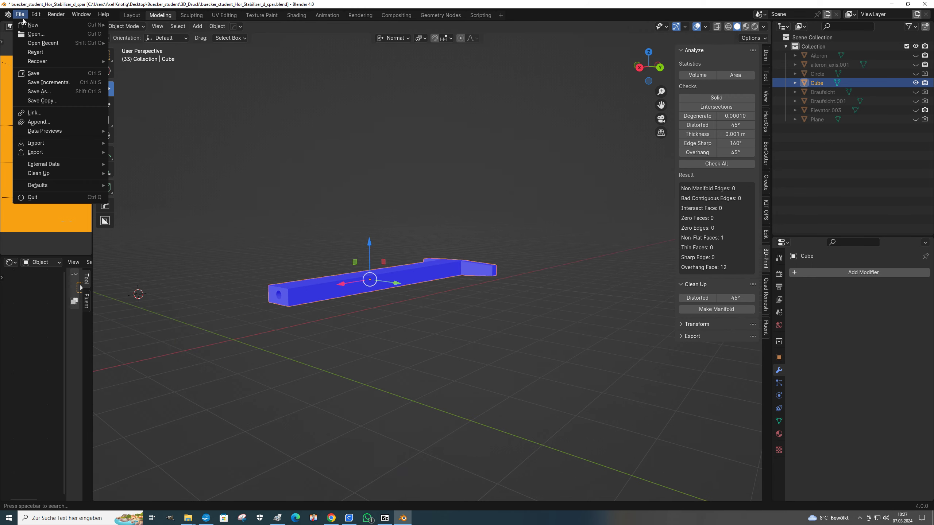
mouse_move(45, 152)
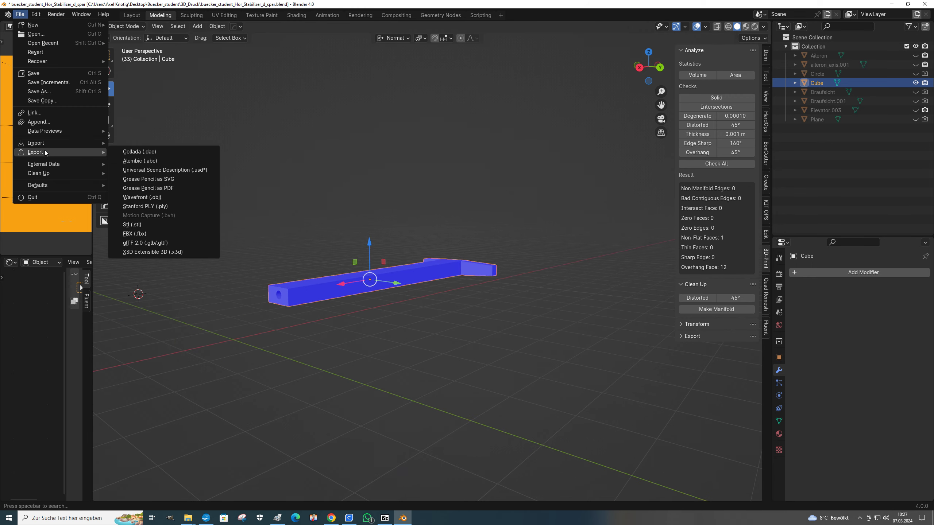
click(134, 225)
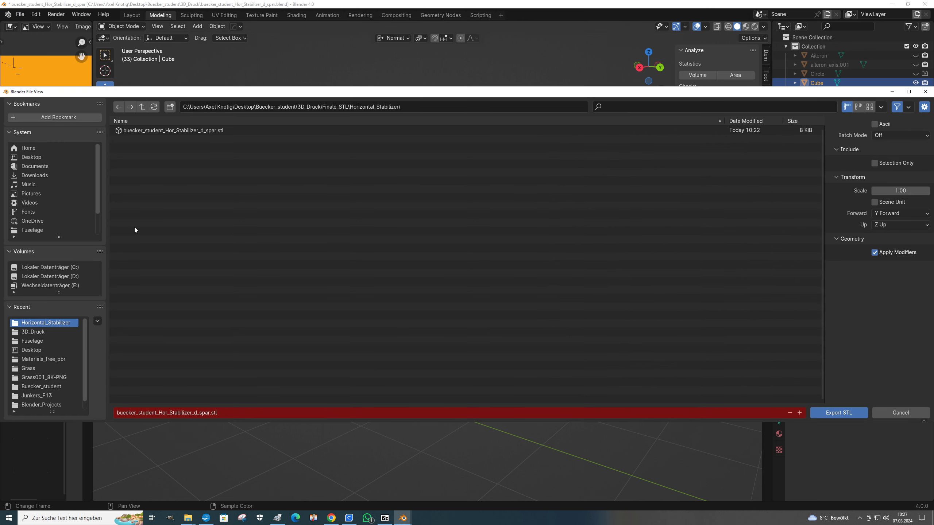
click(832, 414)
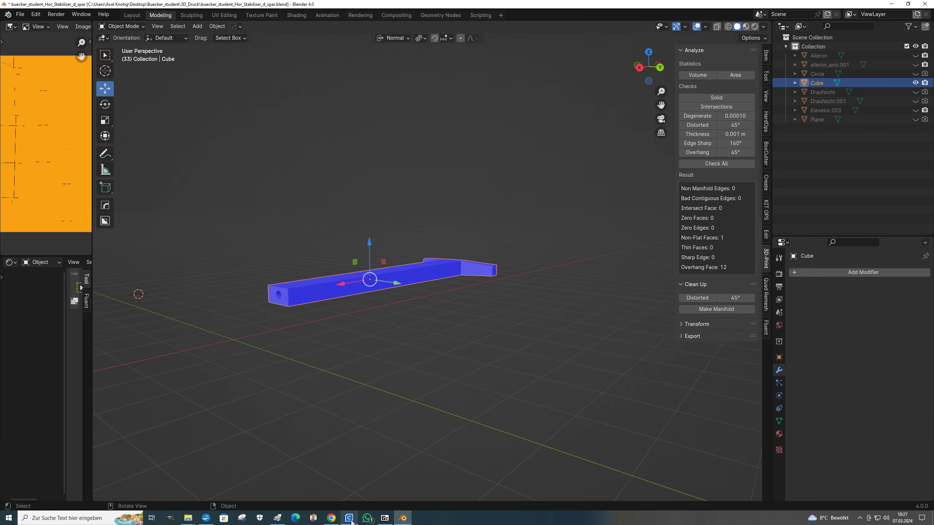
- Switch to UltiMaker Cura, reload the changed spar file and check the model against the build volume
click(352, 521)
click(521, 496)
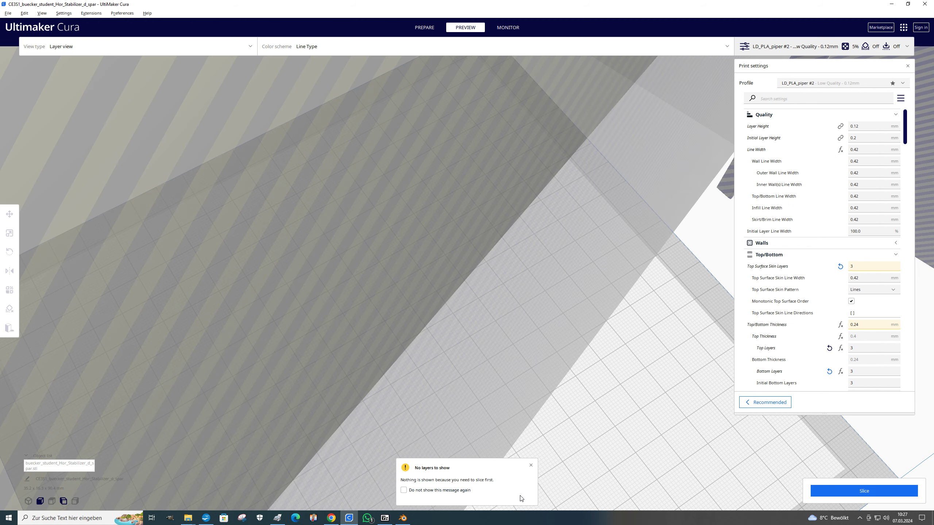
scroll(459, 403, down, 6)
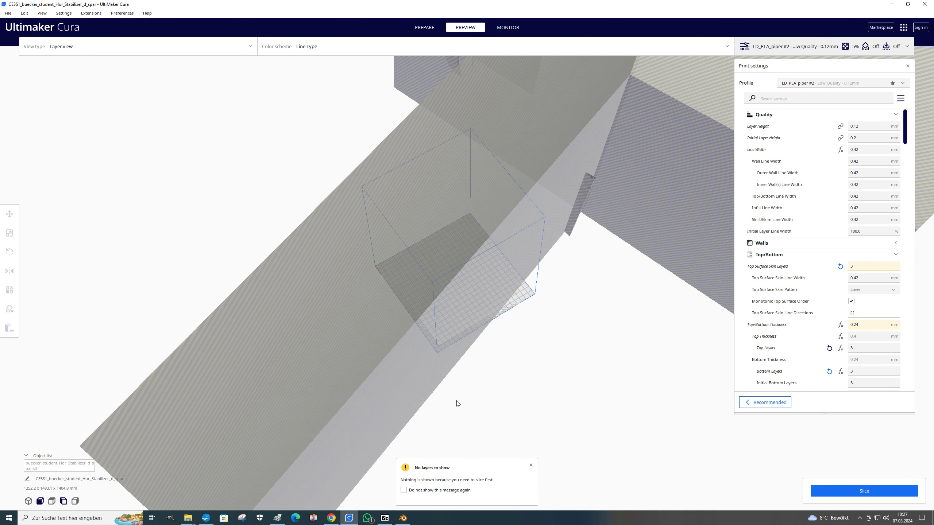
scroll(458, 403, down, 2)
scroll(466, 316, up, 5)
scroll(466, 315, down, 5)
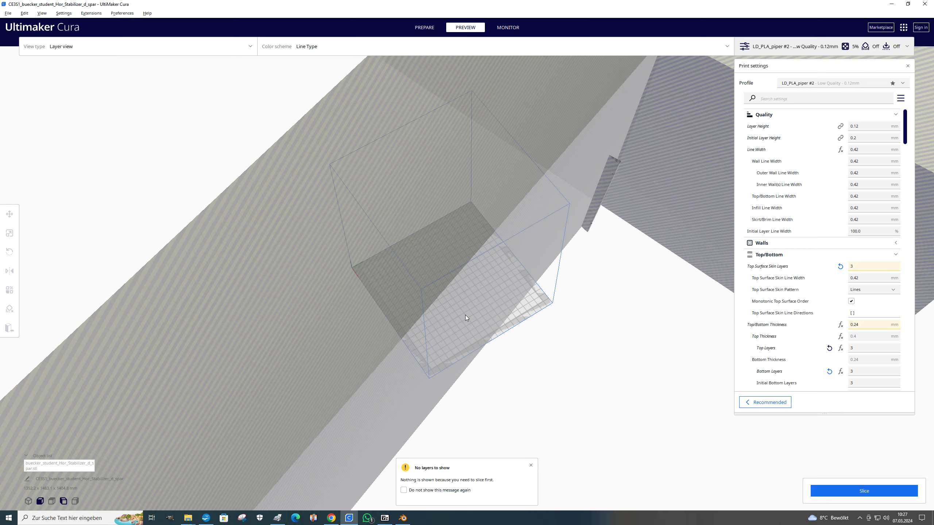
- Switch to Blender and delete every object and collection from the scene except the spar object Cube
click(403, 518)
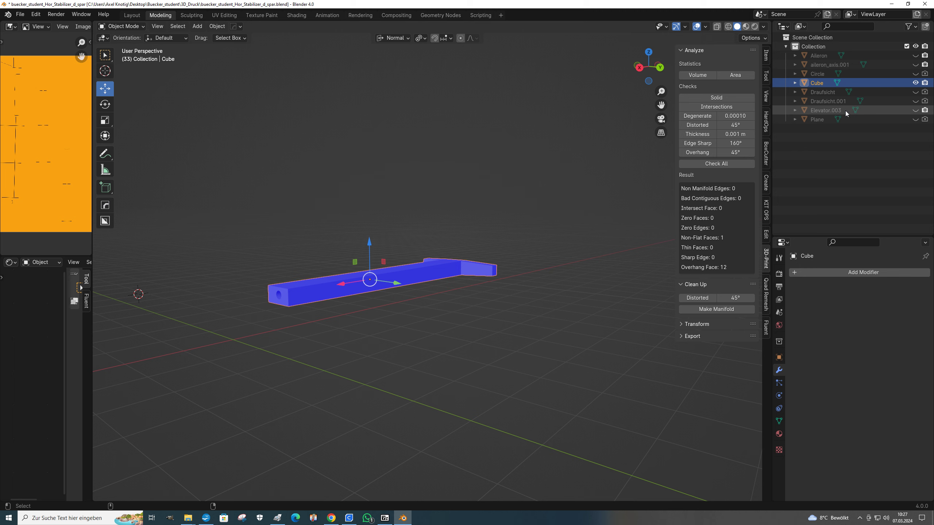
key(ctrl+i)
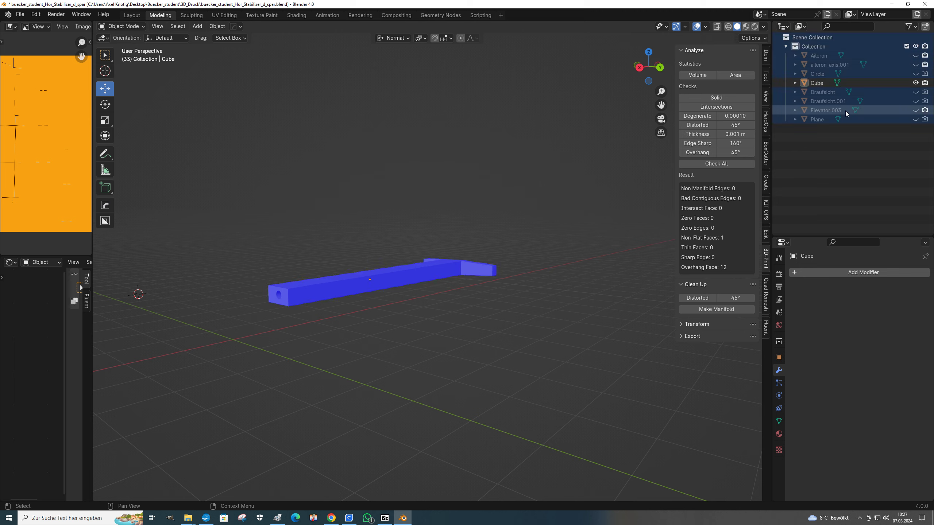
key(Delete)
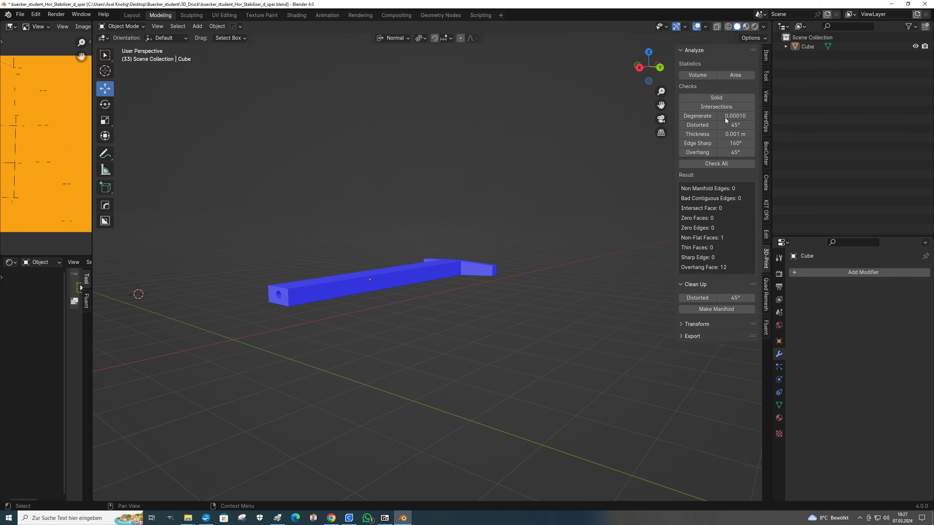
- Select the spar and export it to STL, overwriting buecker_student_Hor_Stabilizer_d_spar.stl in the Horizontal_Stabilizer folder
click(378, 274)
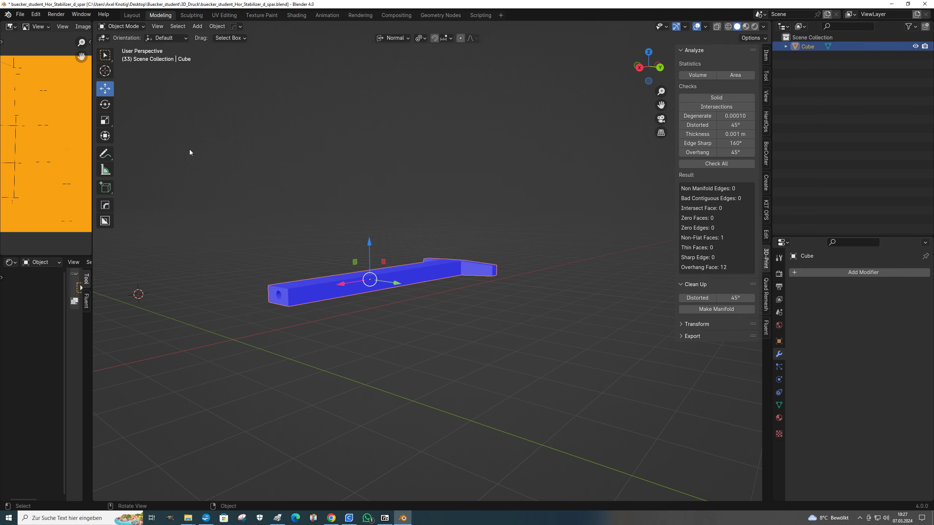
click(20, 14)
mouse_move(52, 157)
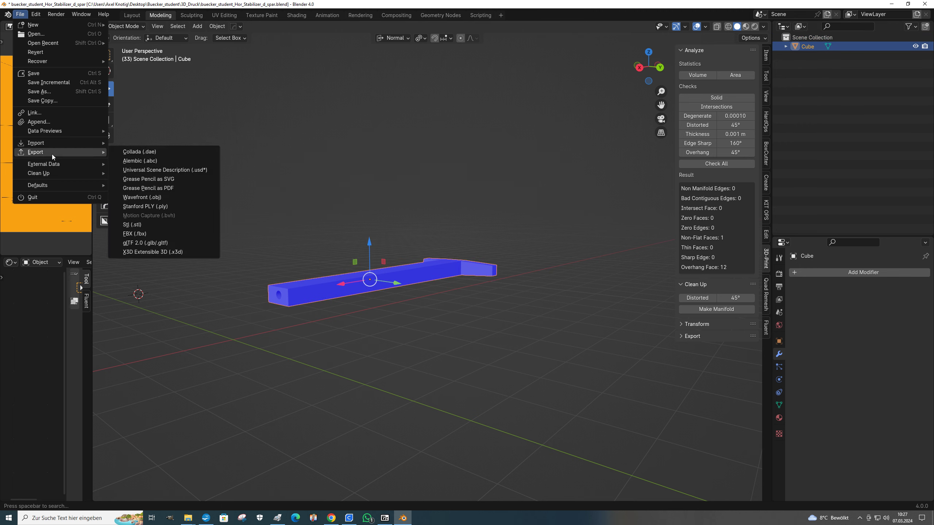
click(132, 227)
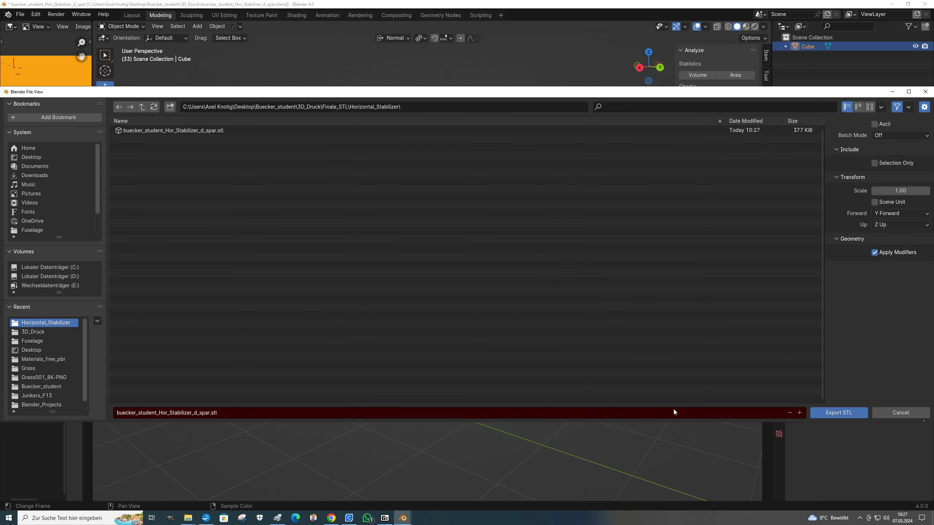
click(837, 413)
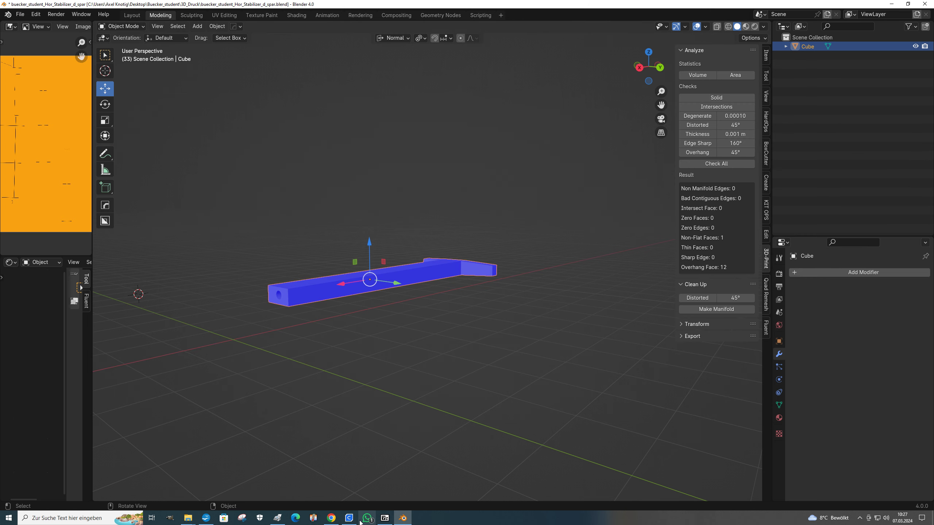
- Switch to UltiMaker Cura, reload the re-exported spar file and slice the model
click(349, 518)
click(523, 442)
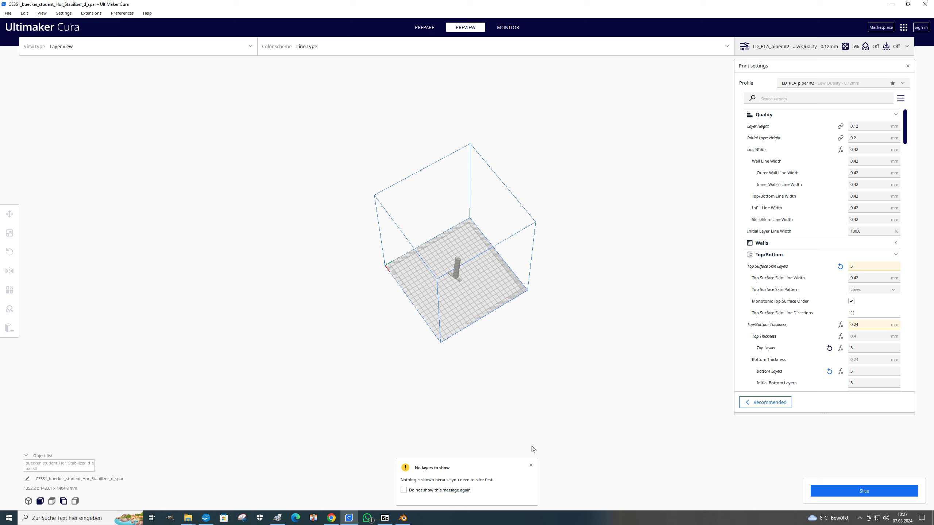
scroll(487, 420, up, 5)
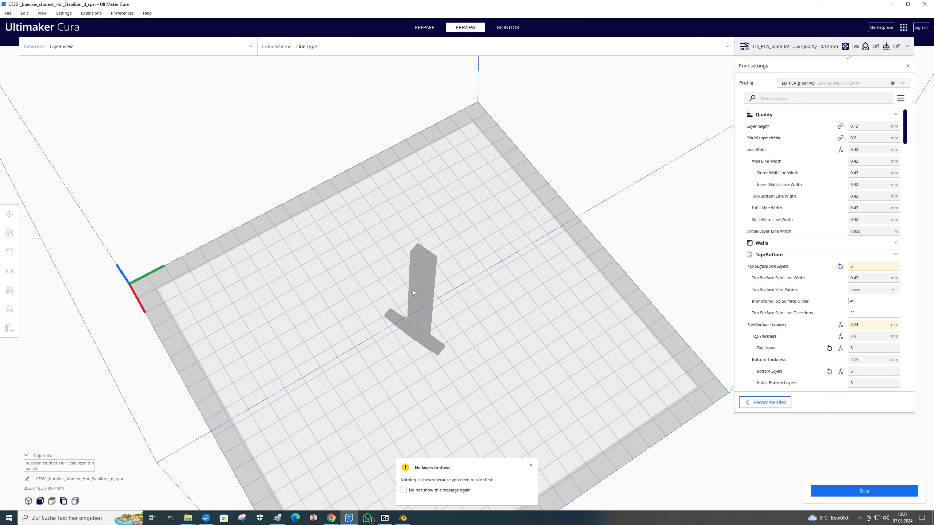
click(413, 292)
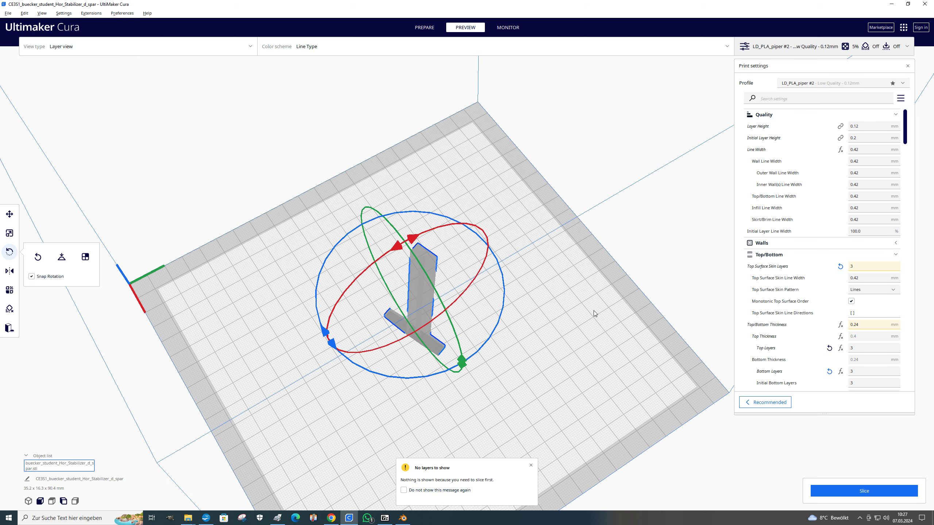
click(839, 494)
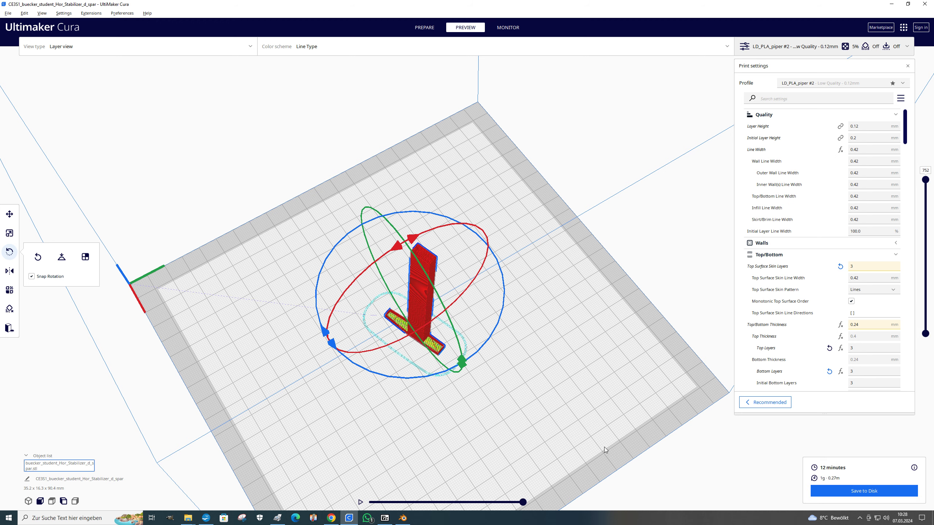
- Examine the sliced spar's bored top end closely in the layer preview
scroll(500, 443, up, 5)
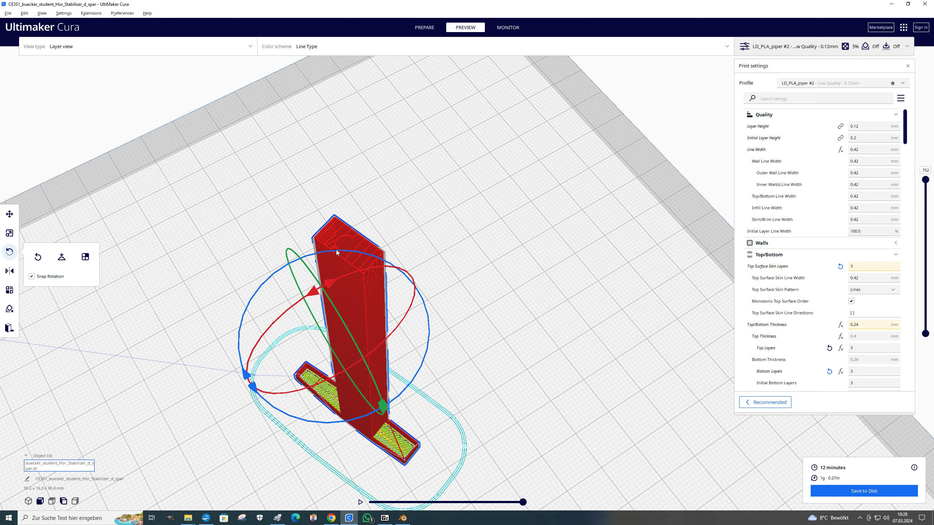
right_drag(360, 265, 299, 353)
middle_drag(299, 353, 316, 360)
scroll(316, 361, up, 2)
scroll(316, 361, up, 1)
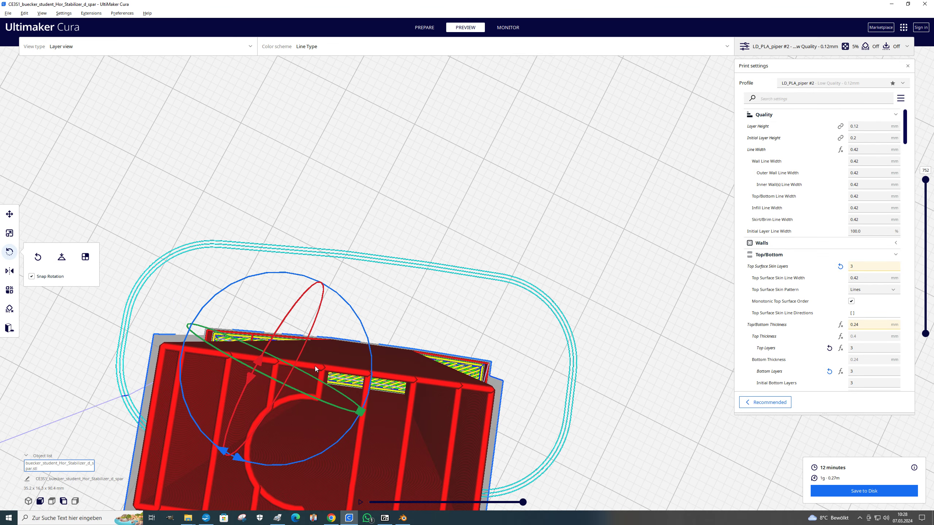
right_drag(317, 364, 324, 347)
- Switch to Blender and open the spar in Edit Mode with its bored end face in view
click(403, 518)
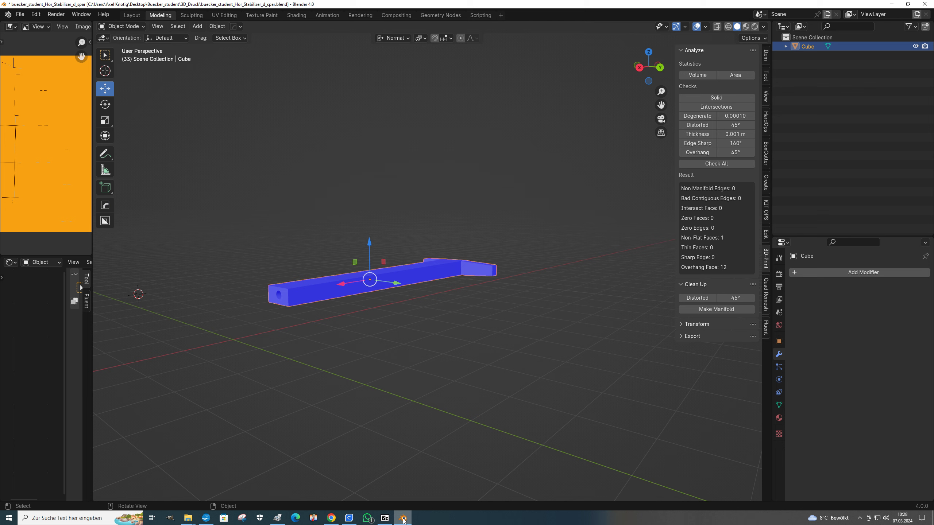
click(121, 27)
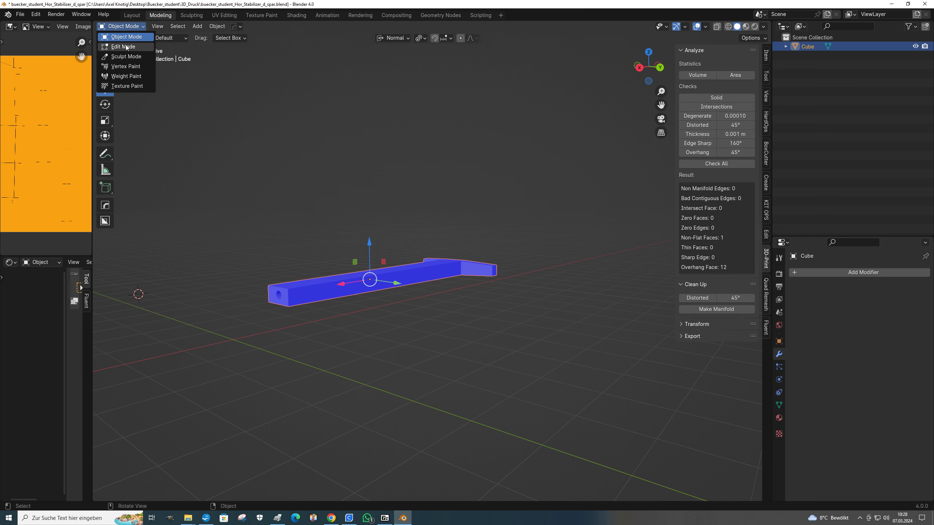
click(125, 46)
middle_drag(246, 214, 336, 311)
scroll(336, 311, up, 5)
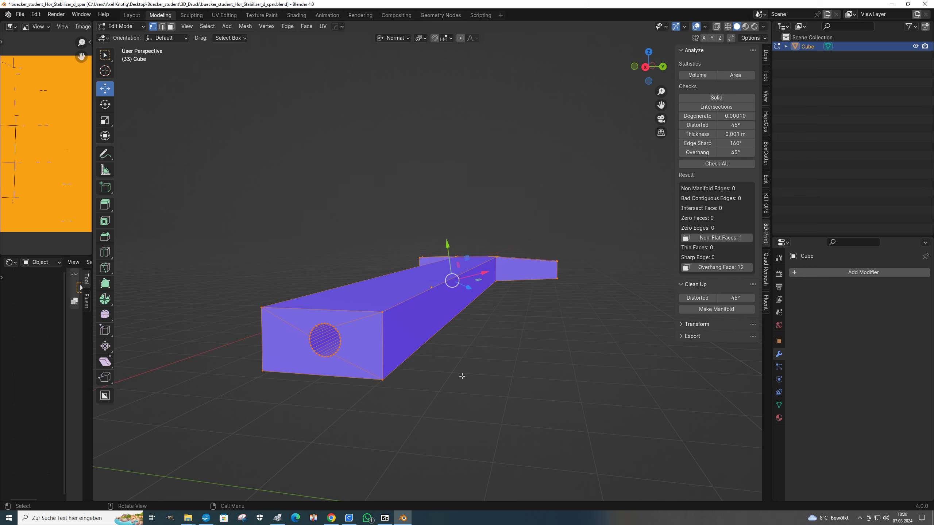
middle_drag(462, 377, 469, 371)
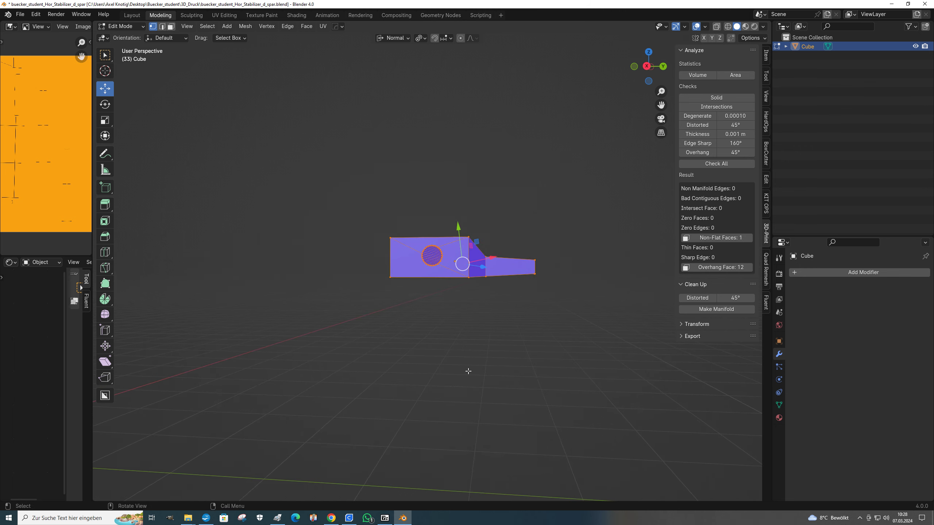
- Merge the spar's selected vertices by distance with a merge distance of 0.0601 m
key(m)
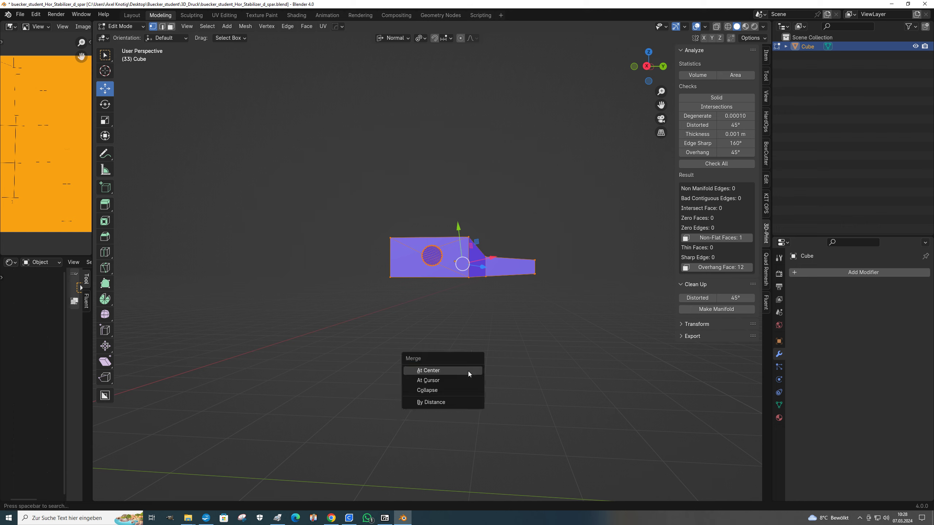
click(460, 401)
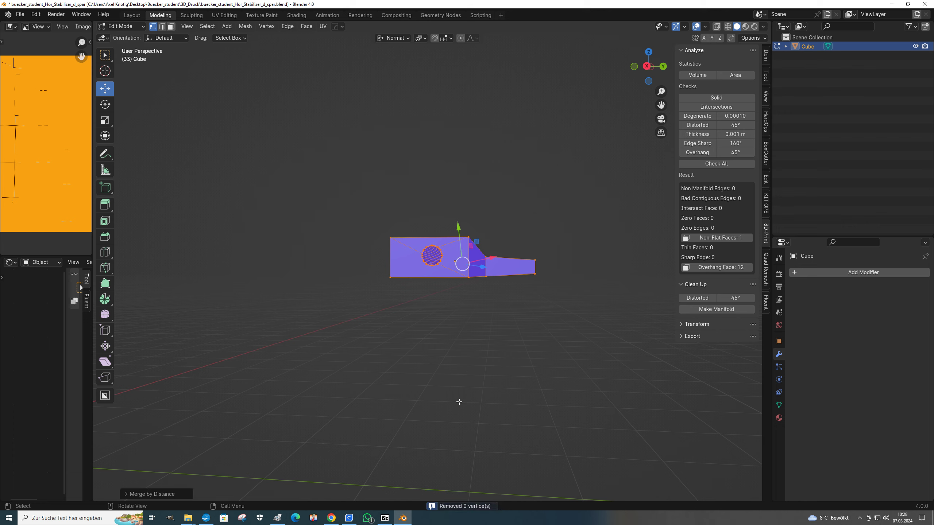
click(183, 493)
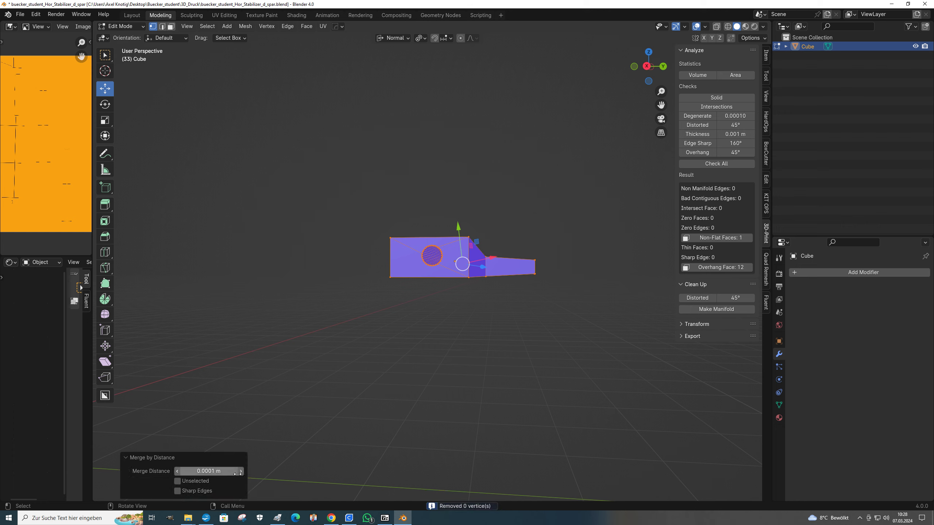
click(241, 473)
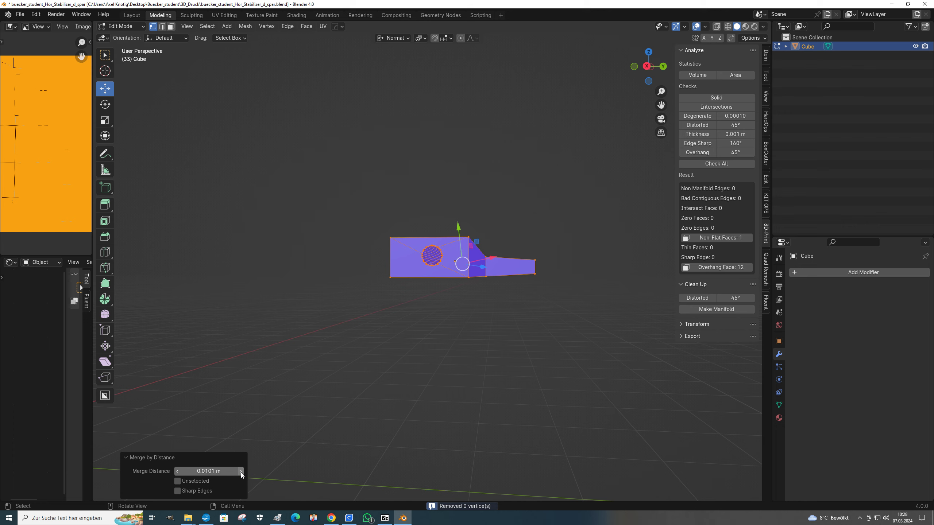
click(241, 472)
click(240, 473)
click(241, 472)
click(241, 472)
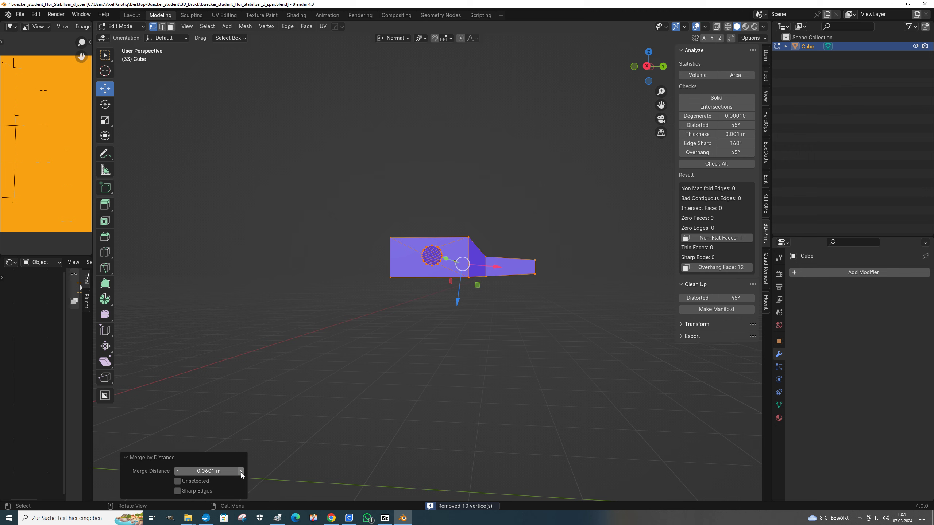
middle_drag(317, 394, 333, 372)
scroll(334, 368, down, 6)
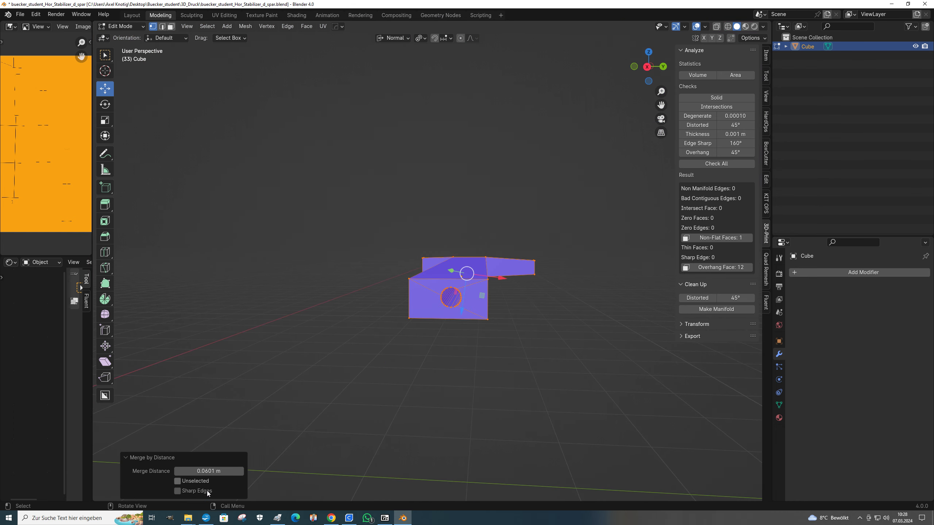
- Deselect the merged mesh and export it as STL, overwriting buecker_student_Hor_Stabilizer_d_spar.stl in the Horizontal_Stabilizer folder
click(278, 287)
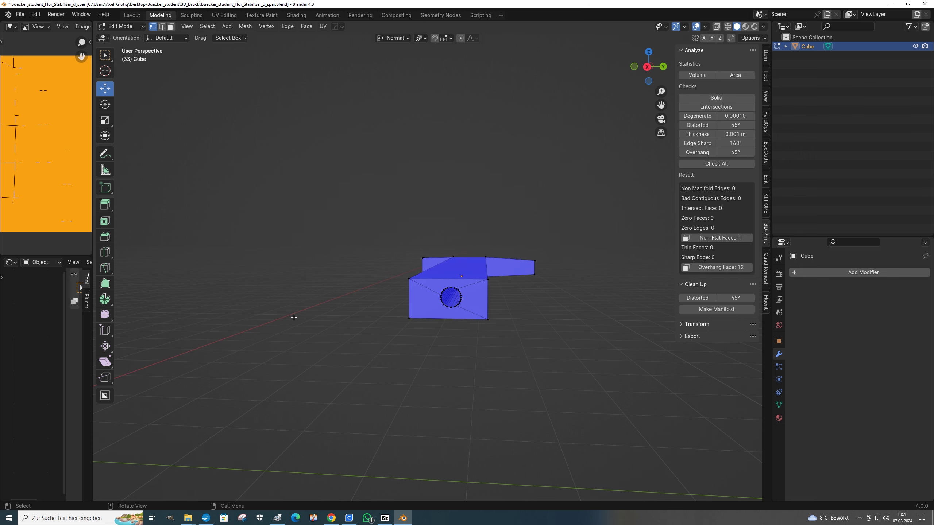
middle_drag(294, 318, 298, 322)
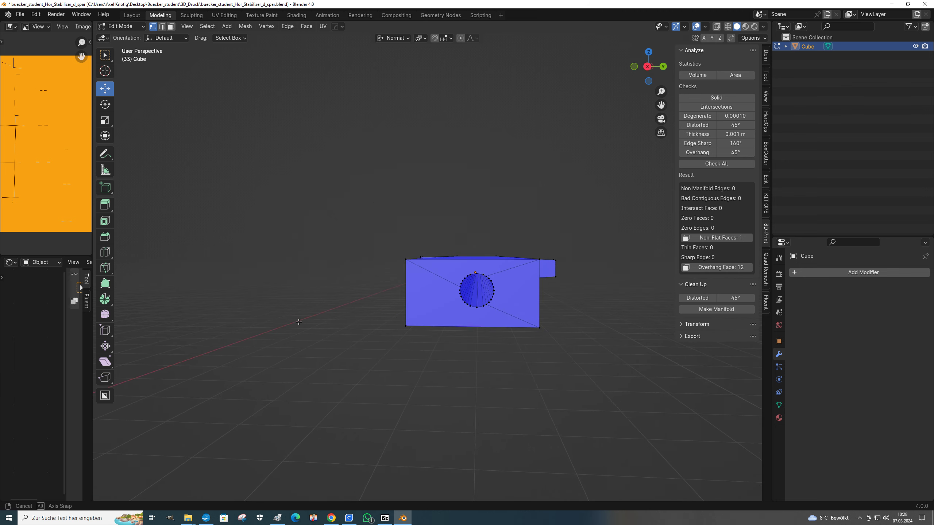
click(20, 14)
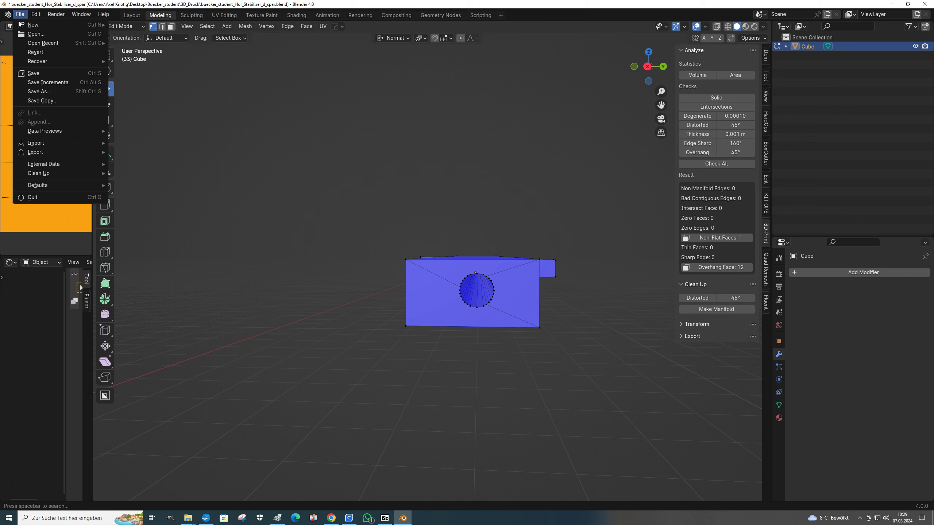
mouse_move(55, 151)
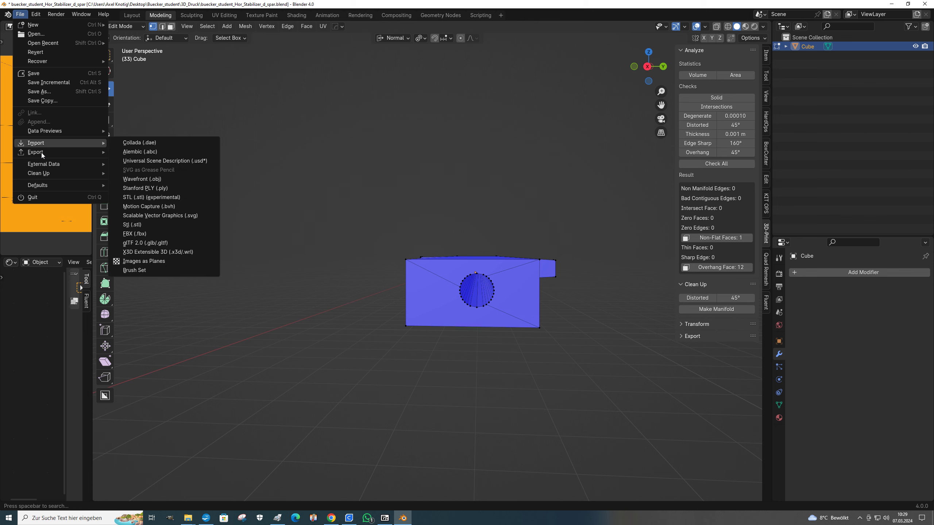
click(156, 227)
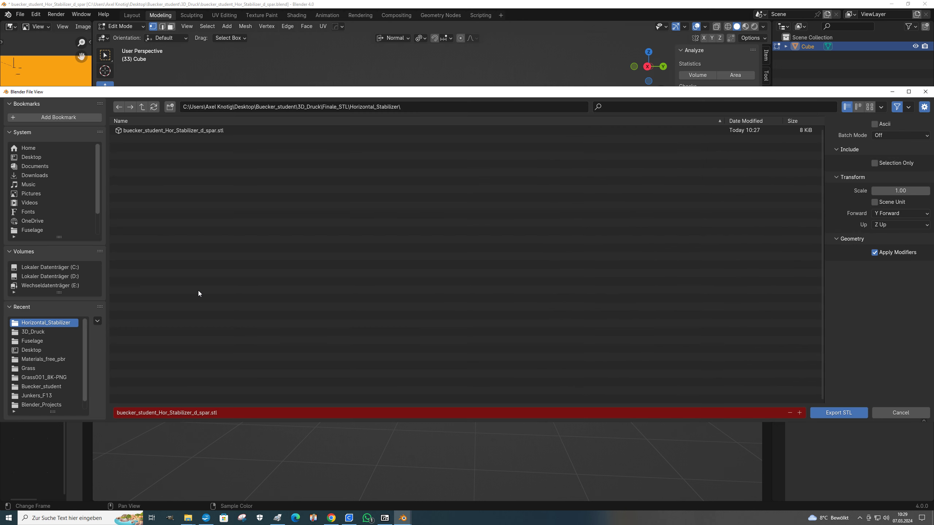
click(839, 413)
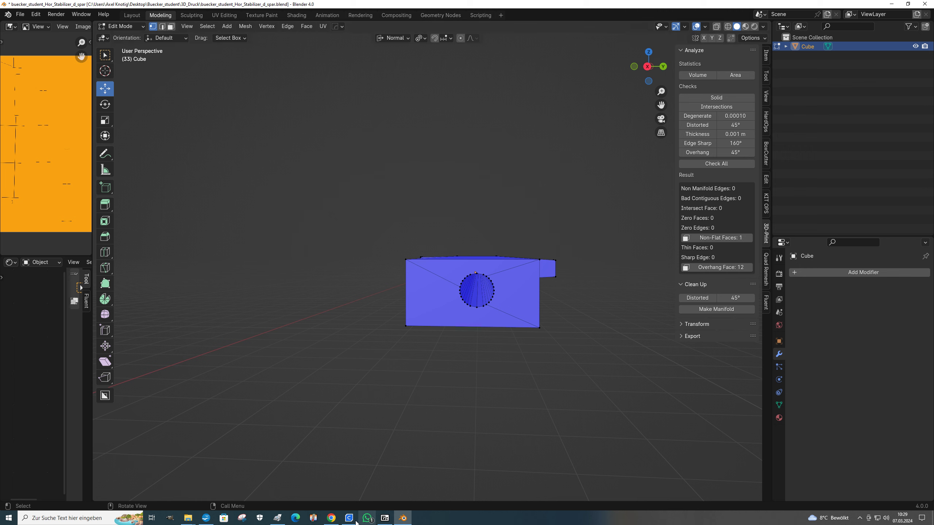
- Switch to UltiMaker Cura, reload the modified spar file, slice it and view its bored top end
click(349, 519)
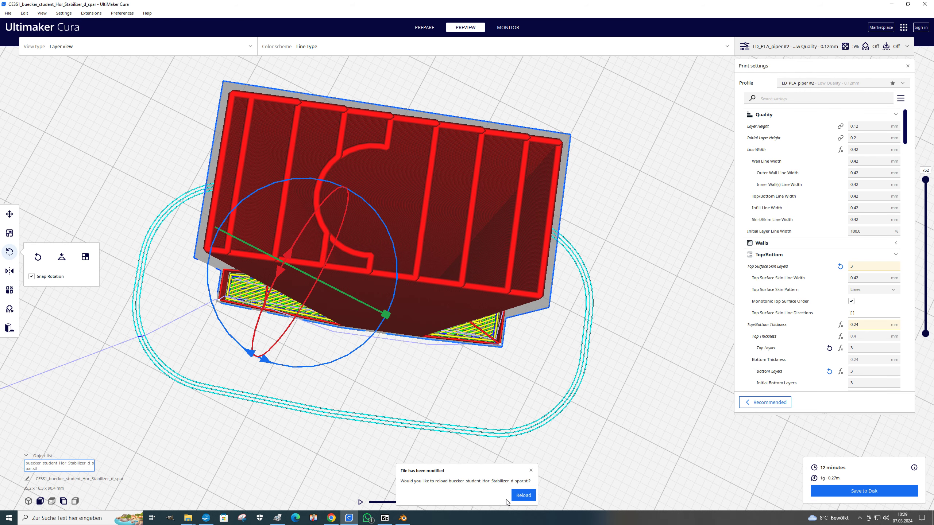
click(523, 497)
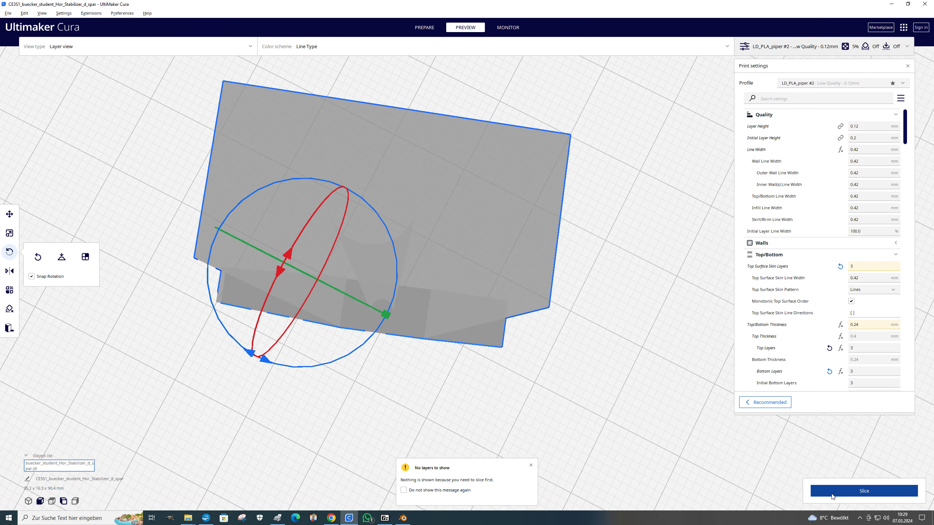
click(864, 490)
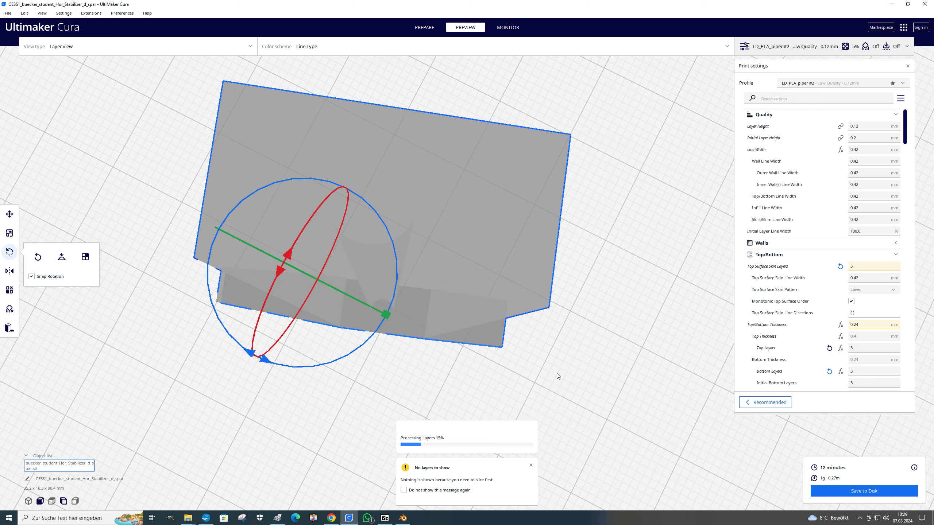
middle_drag(462, 354, 464, 362)
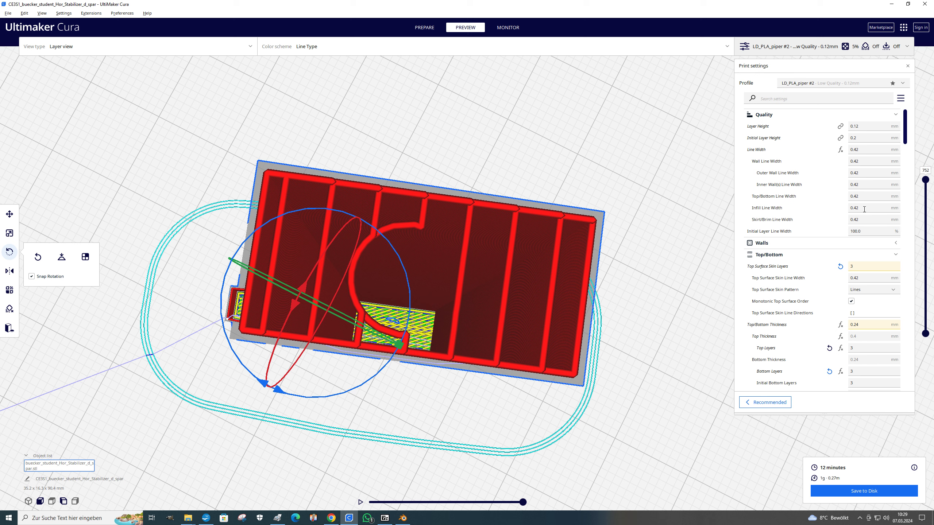
- Apply the Super Quality 0.12 mm profile, discarding the customized settings, and slice the spar
click(829, 86)
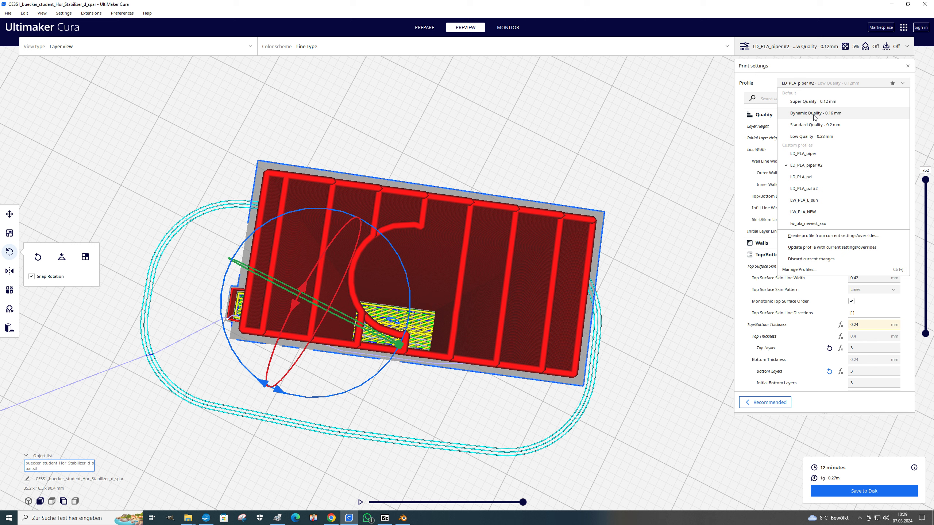
click(813, 102)
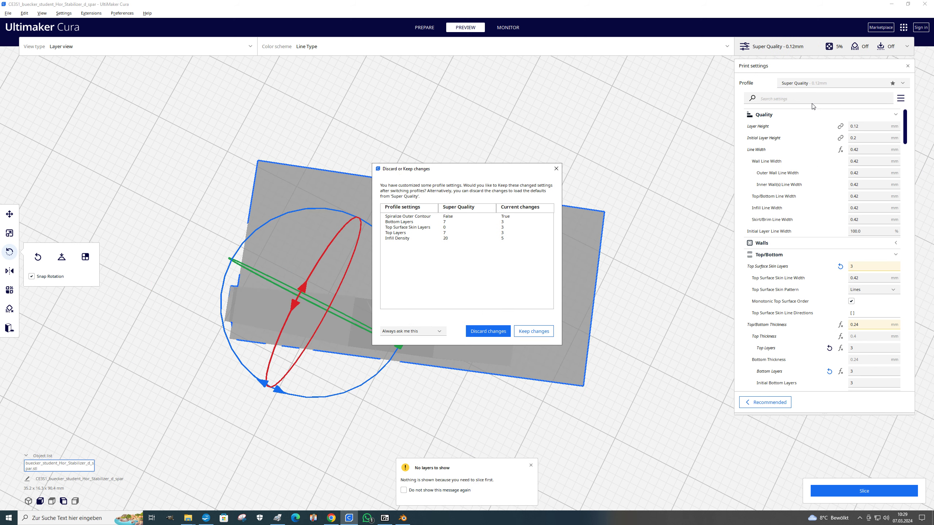
click(489, 331)
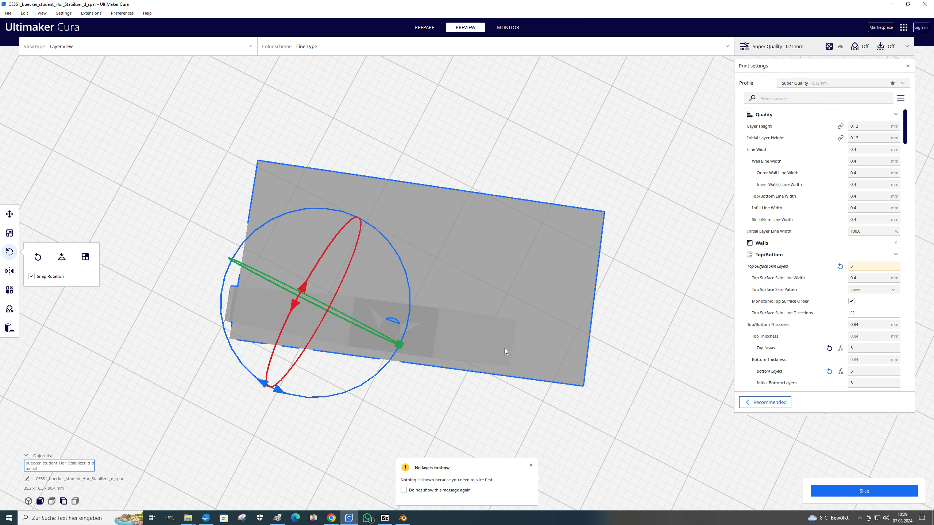
click(837, 489)
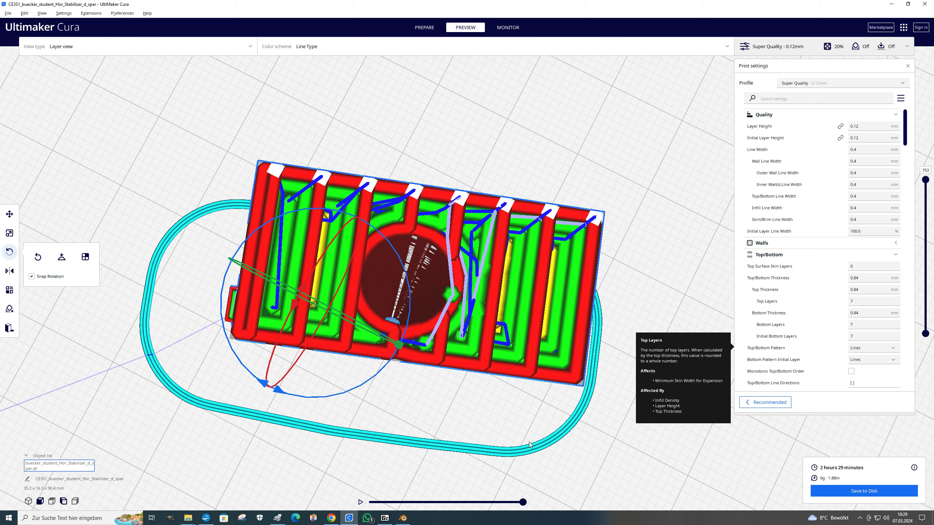
- Examine the sliced spar's interior around the bore, lowering the layer preview to layer 49
right_drag(529, 443, 518, 347)
middle_drag(485, 401, 494, 338)
scroll(490, 336, up, 7)
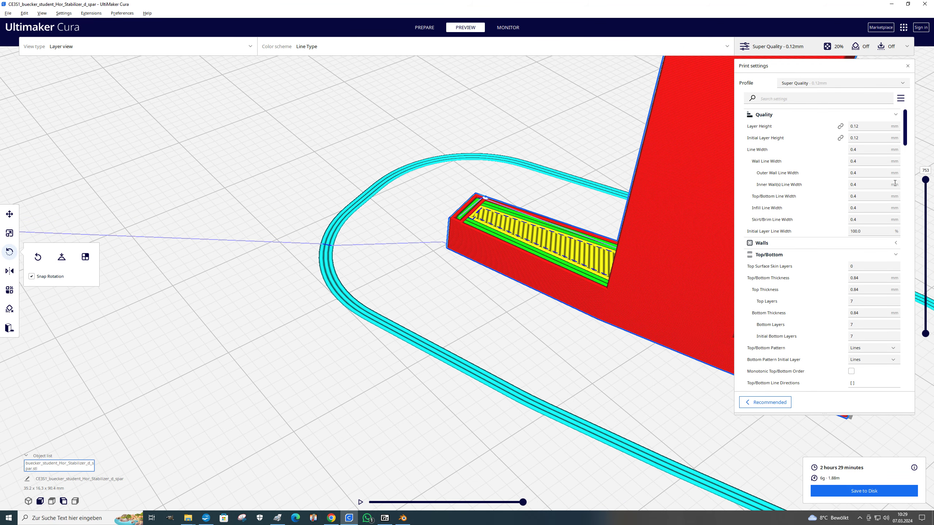
drag(928, 182, 926, 309)
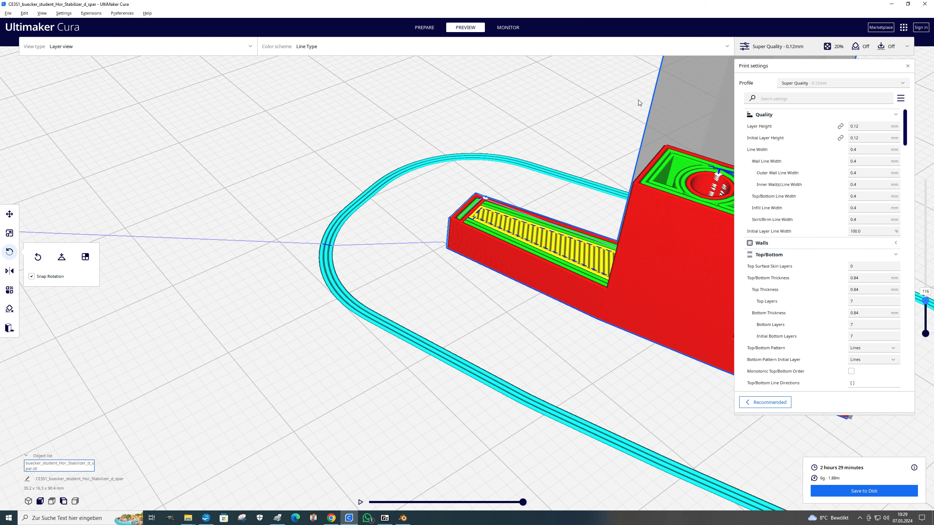
right_drag(638, 99, 415, 161)
scroll(415, 160, up, 2)
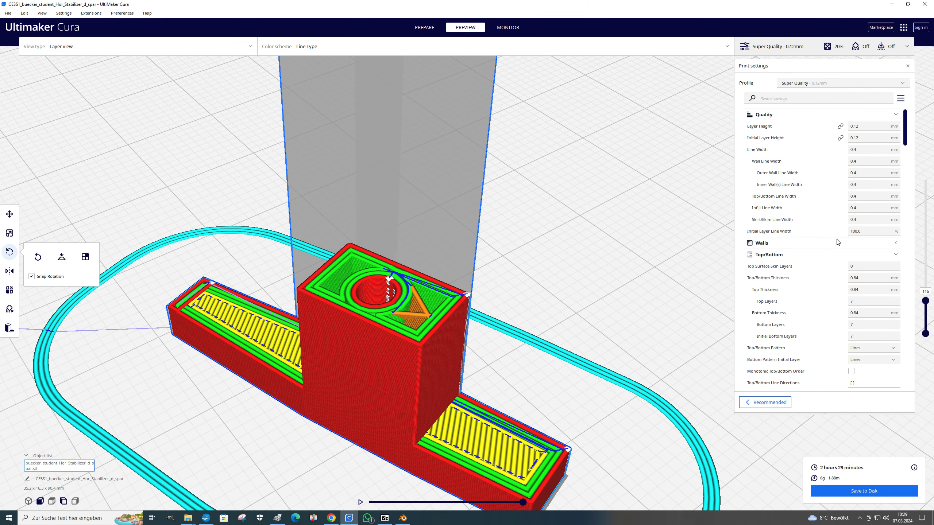
mouse_move(924, 303)
mouse_down()
mouse_move(919, 215)
mouse_move(919, 312)
mouse_up()
- Set the infill density to 10% and slice the spar again
scroll(860, 217, down, 6)
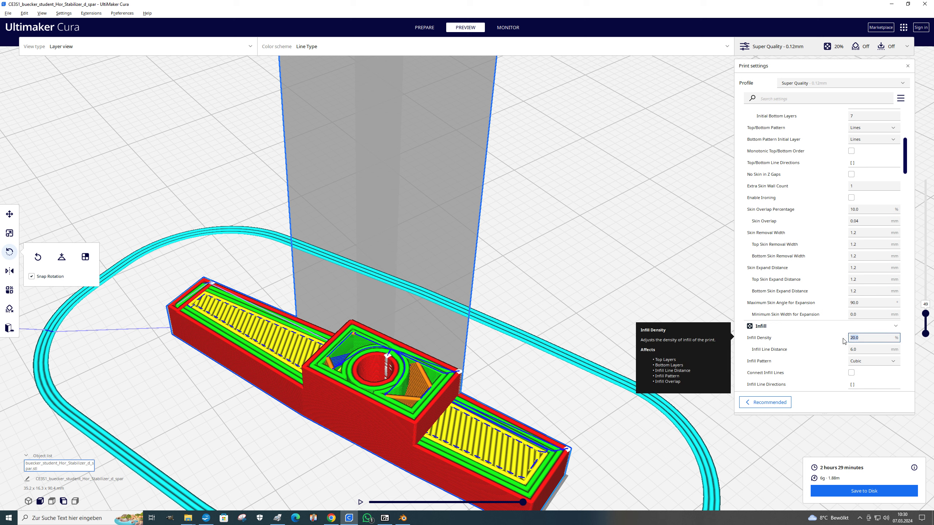
text(10)
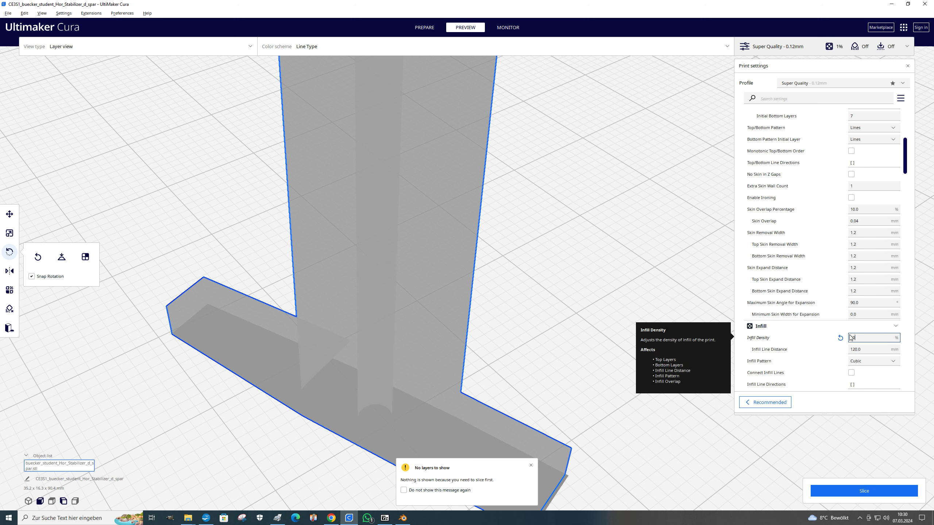
click(874, 497)
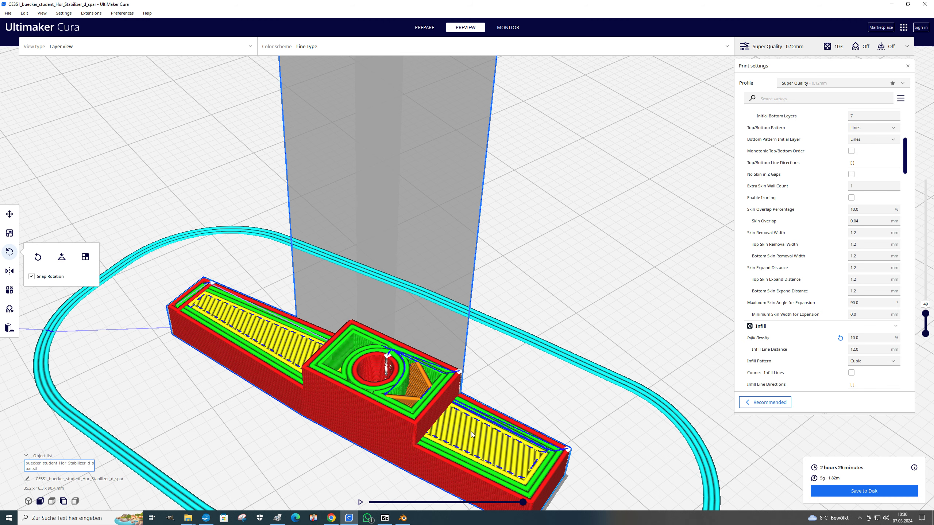
- Set the print speed to 80 mm/s
scroll(472, 425, down, 2)
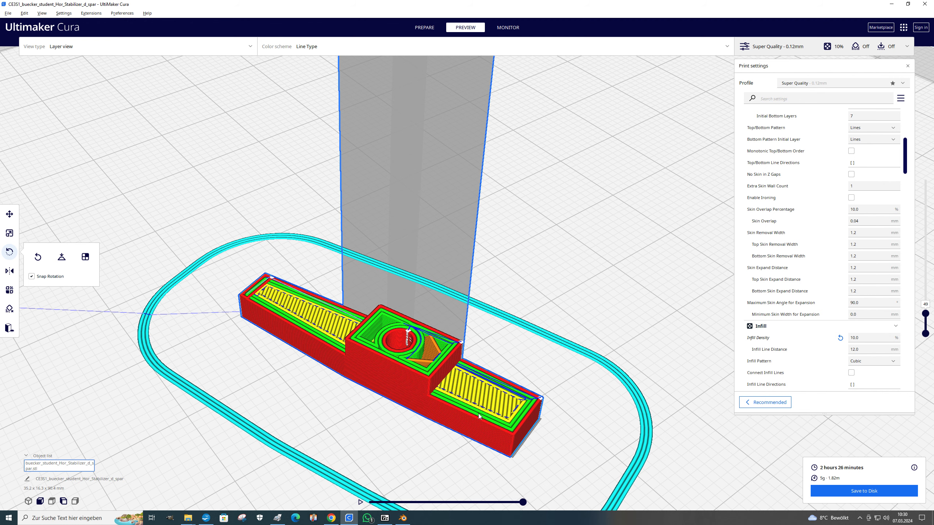
scroll(497, 409, down, 5)
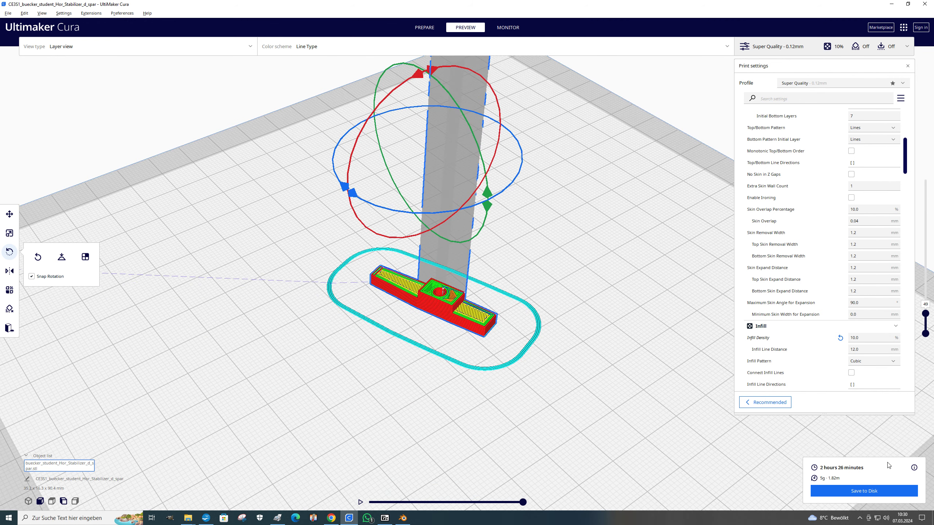
scroll(829, 293, down, 8)
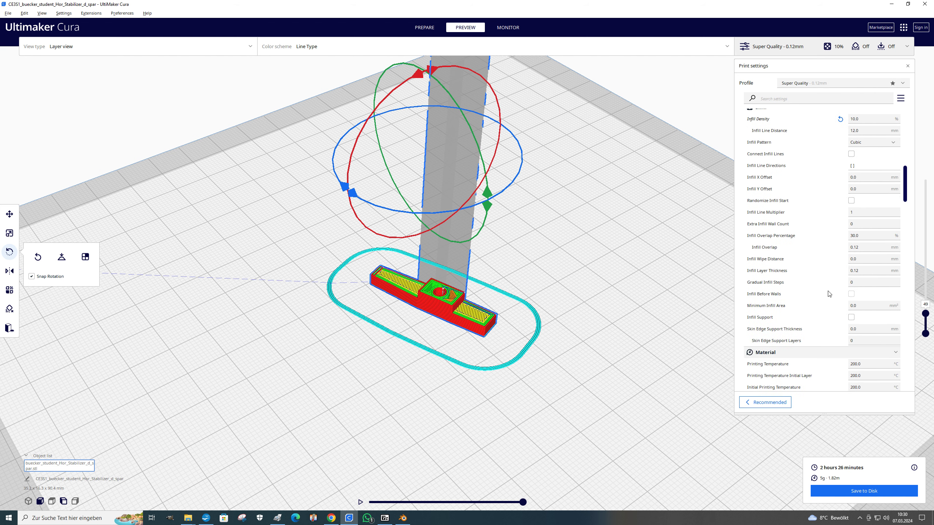
scroll(829, 293, down, 3)
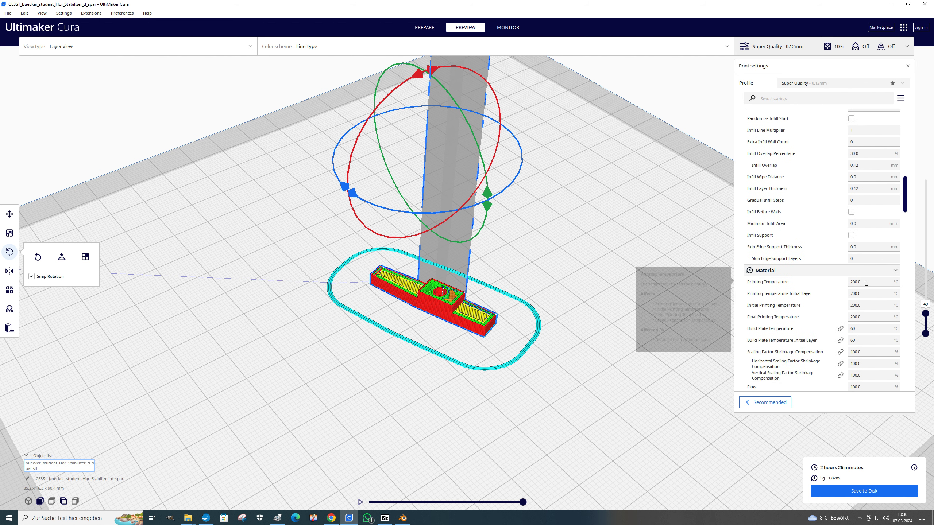
scroll(866, 282, down, 8)
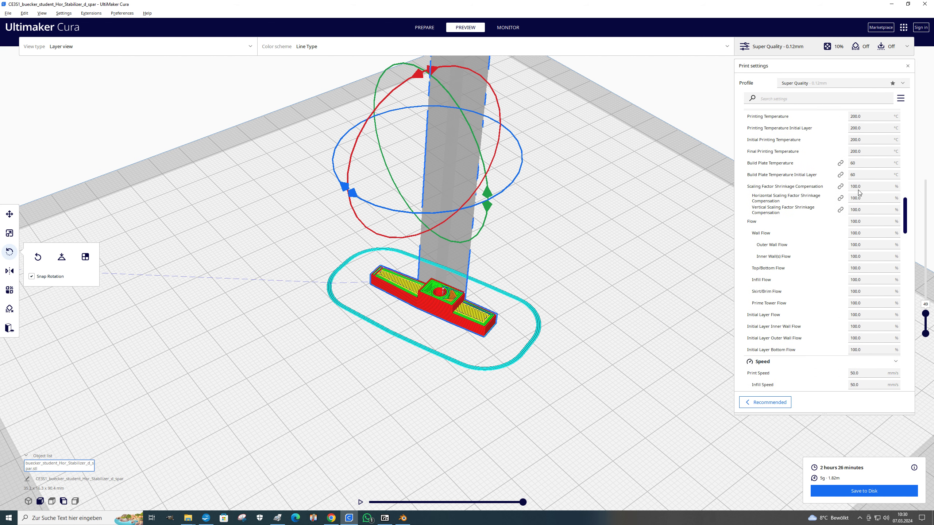
scroll(848, 329, down, 5)
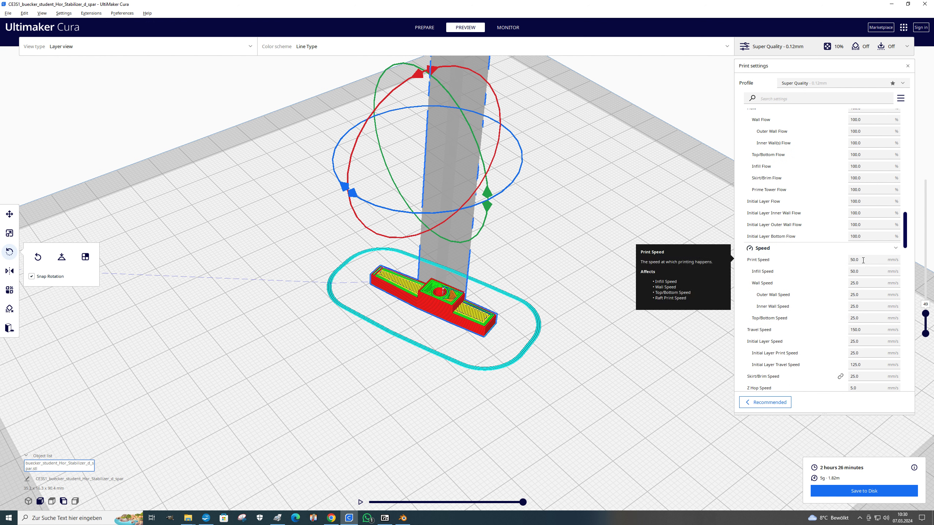
drag(863, 260, 846, 262)
text(80)
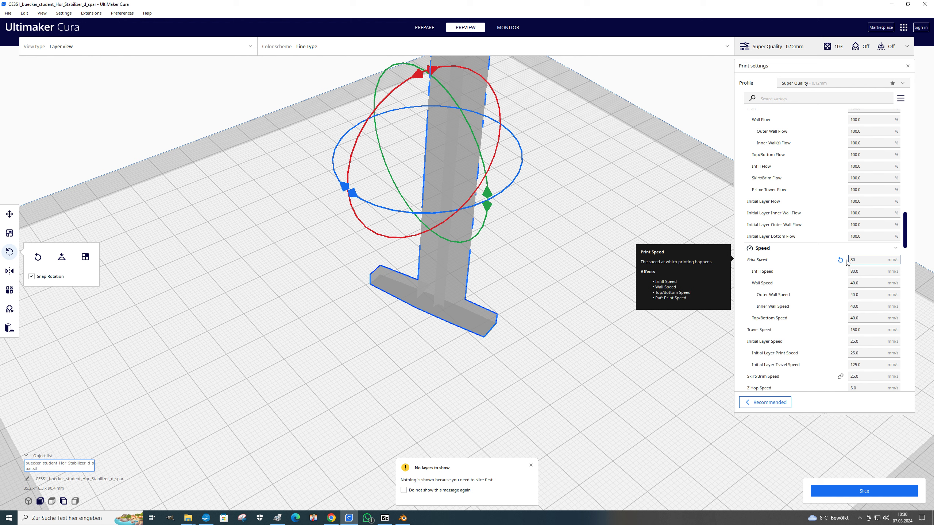
- Set the outer and inner wall speeds to 70 mm/s and reslice the spar, previewing it up to layer 168
click(859, 295)
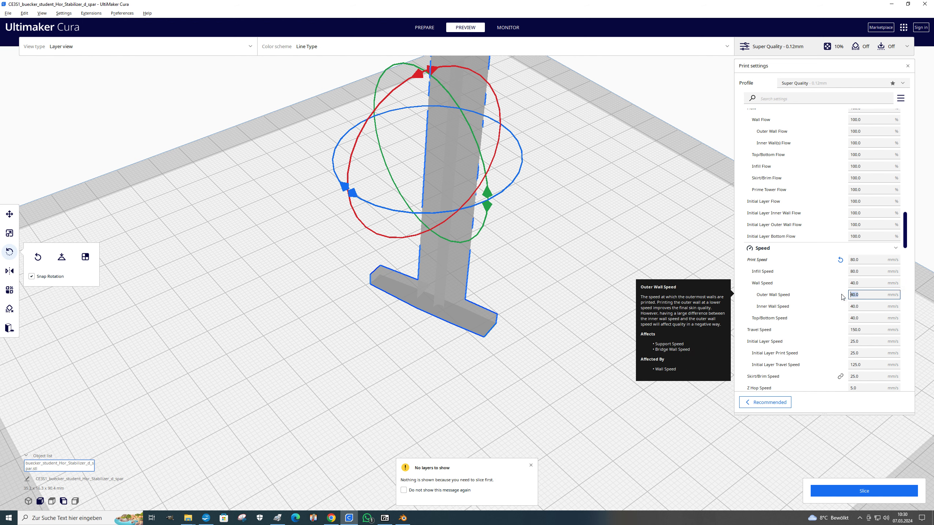
text(7)
click(866, 307)
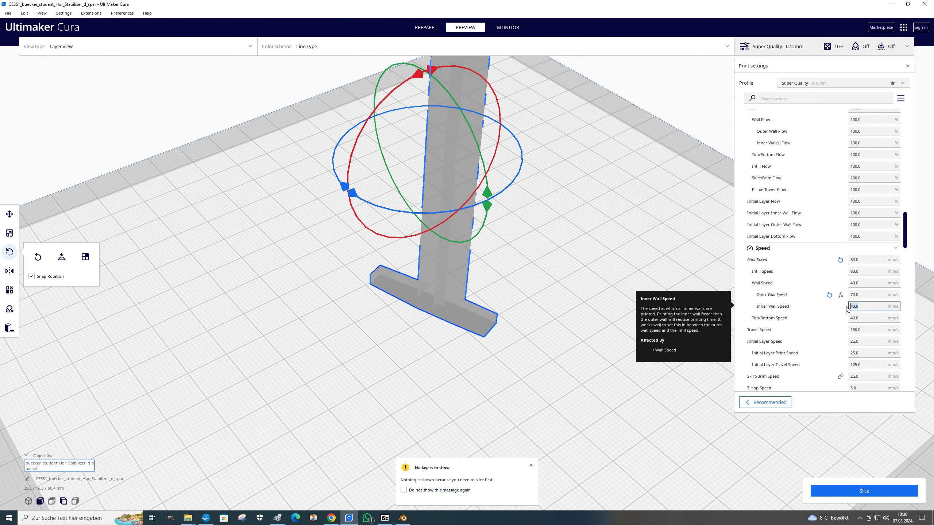
text(70)
click(864, 491)
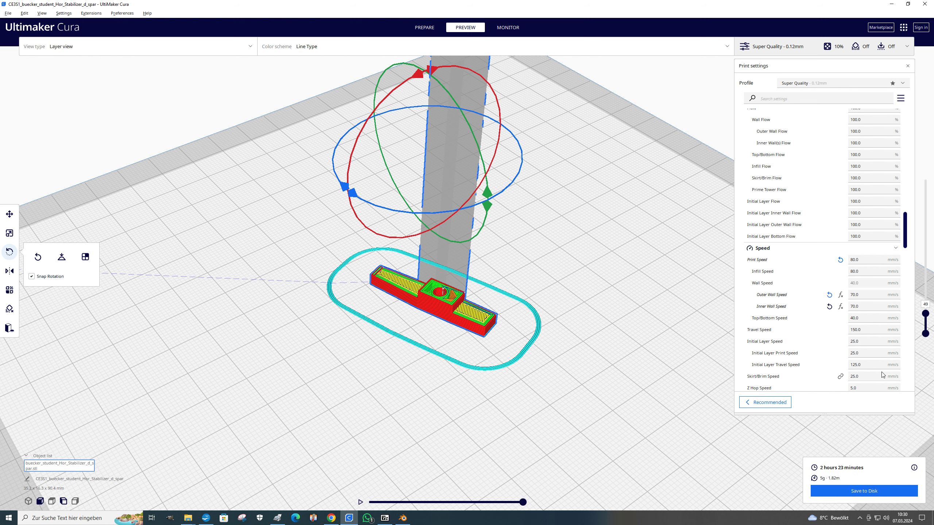
drag(925, 314, 925, 291)
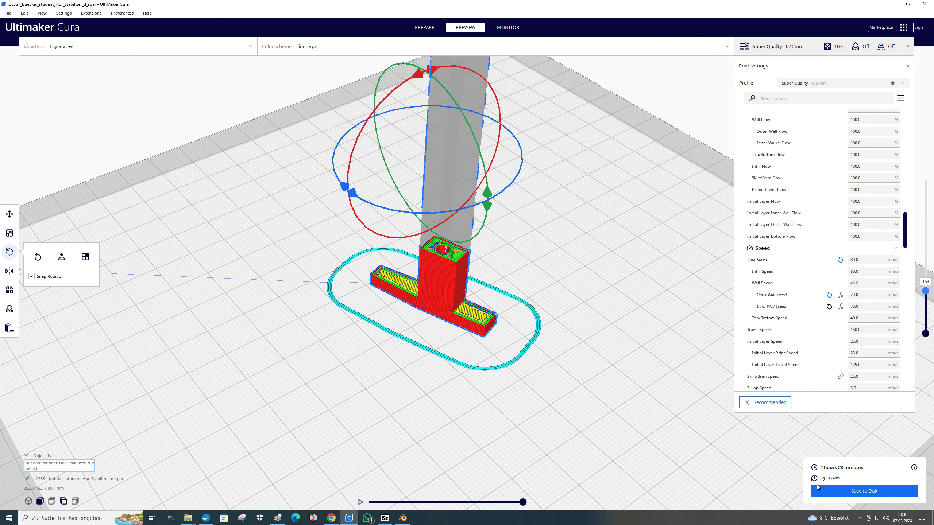
- Set the line width to 0.3 mm and start slicing the spar with it
scroll(833, 340, up, 15)
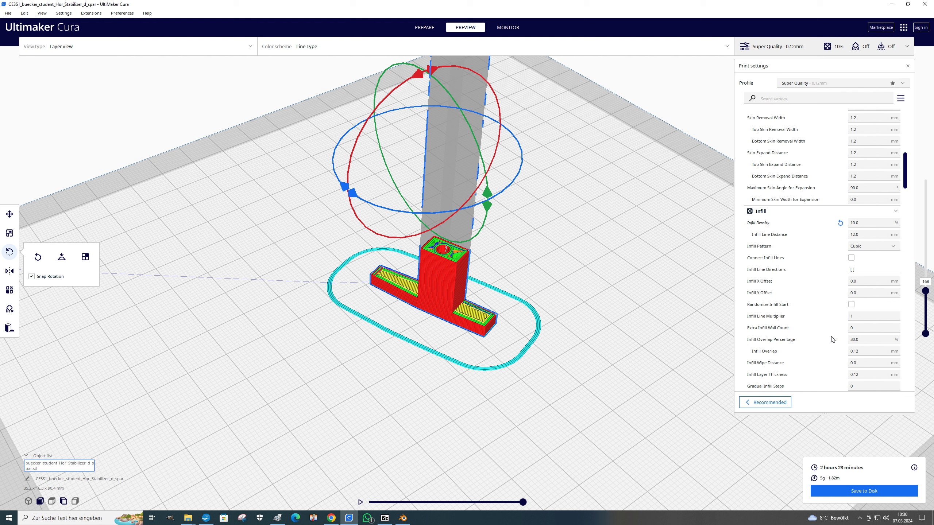
scroll(832, 339, up, 15)
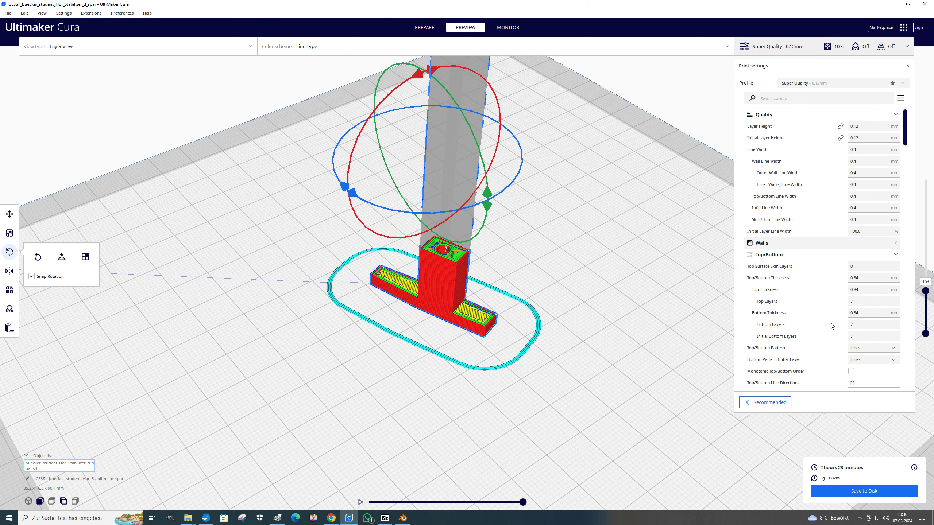
click(857, 149)
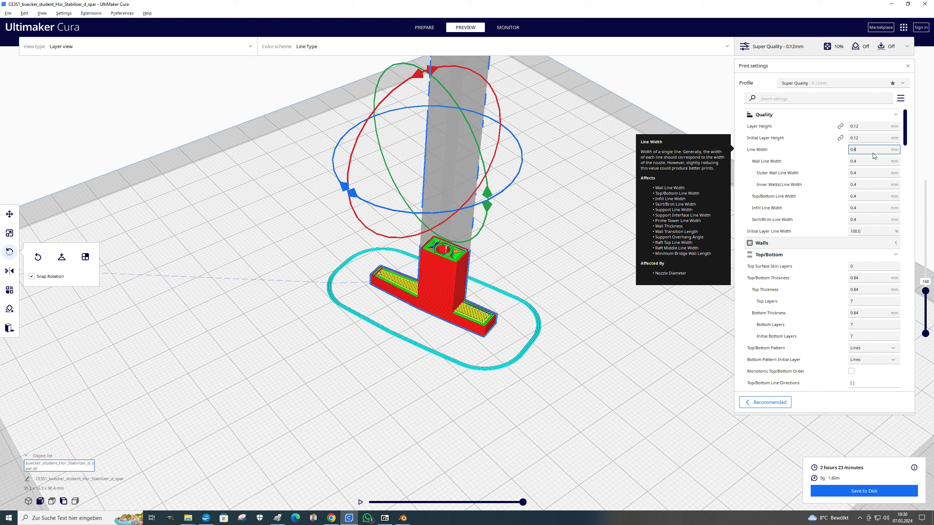
key(BackSpace)
text(3)
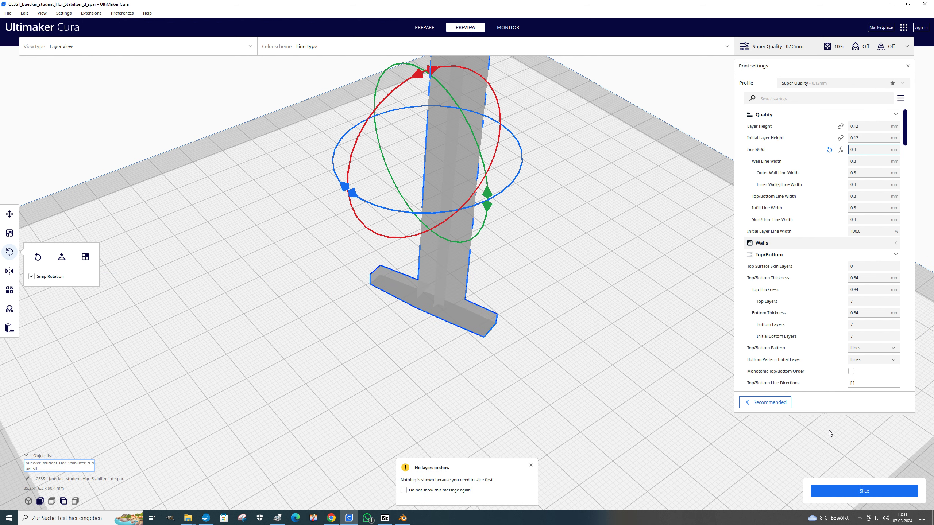
click(851, 492)
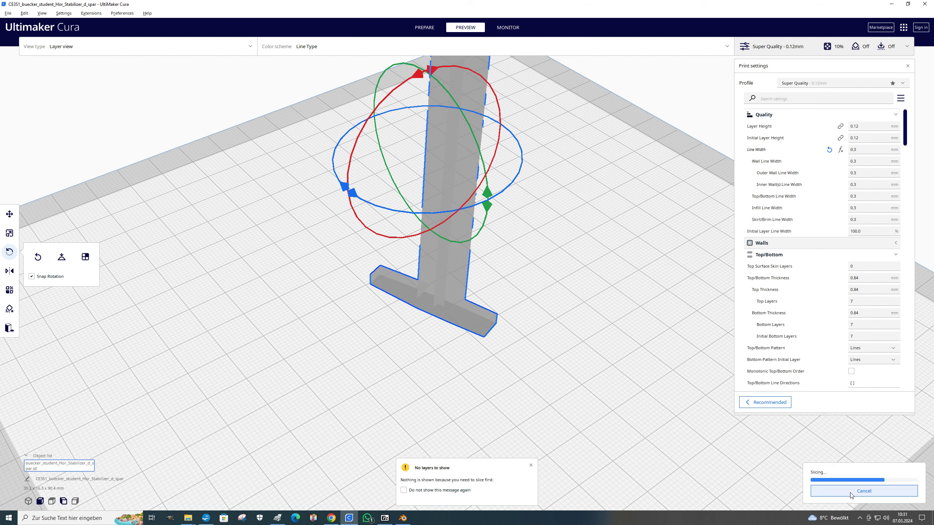